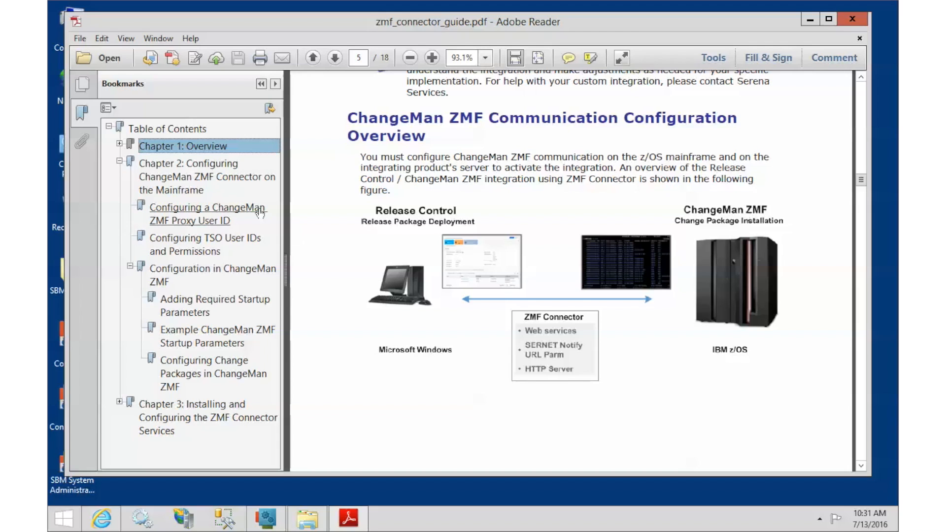
# Step through Chapter 2's proxy user ID, TSO permissions and ZMF configuration sections to the example startup parameters
pyautogui.click(181, 167)
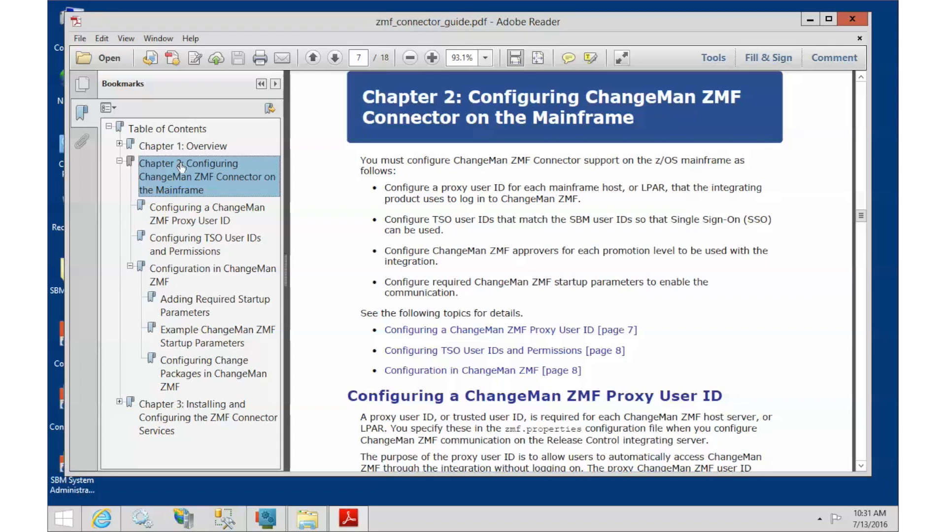
pyautogui.click(182, 211)
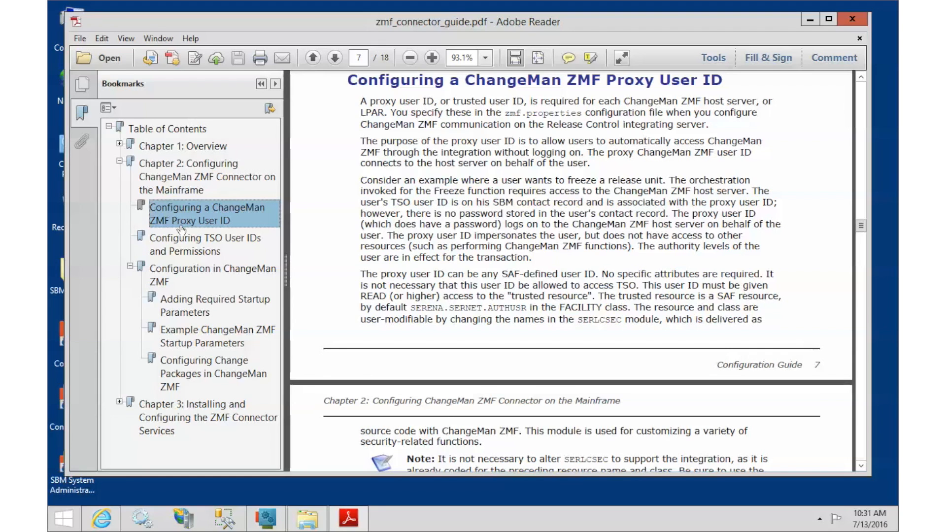
pyautogui.click(182, 244)
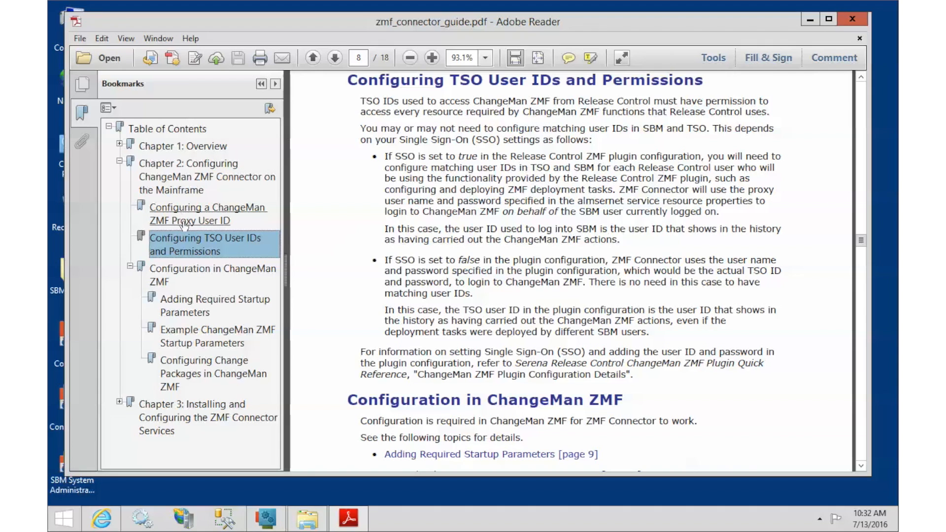
pyautogui.click(165, 272)
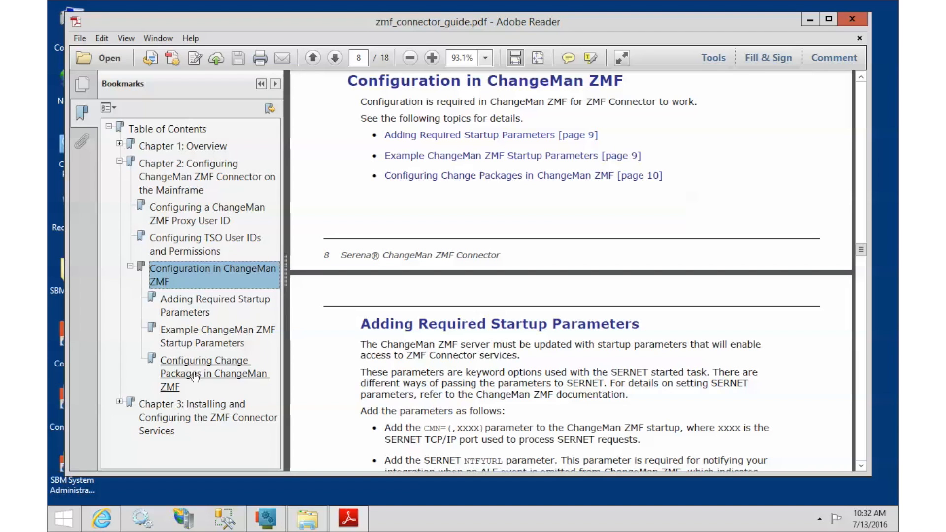
pyautogui.click(197, 346)
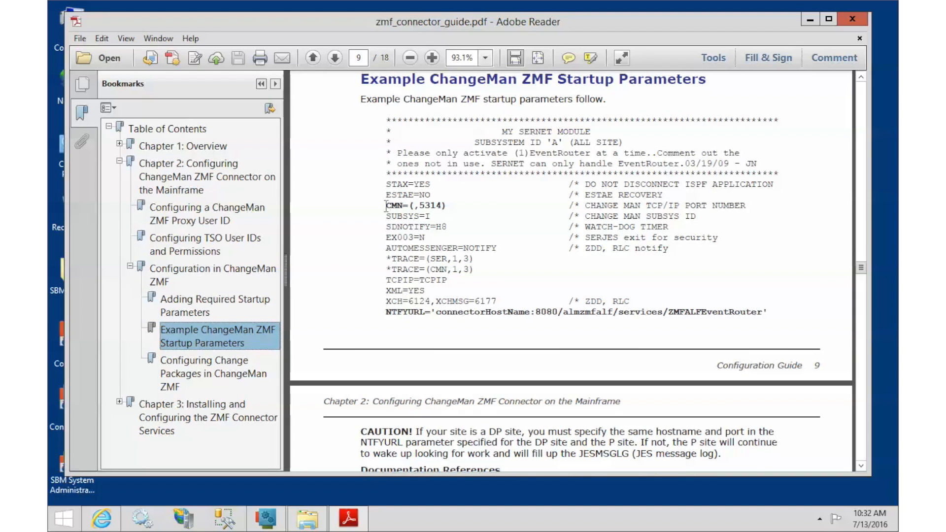
# Highlight CMN=(,5314), then the NTFYURL host name placeholder, 8080 port and service path
pyautogui.moveTo(386, 205); pyautogui.dragTo(451, 205)
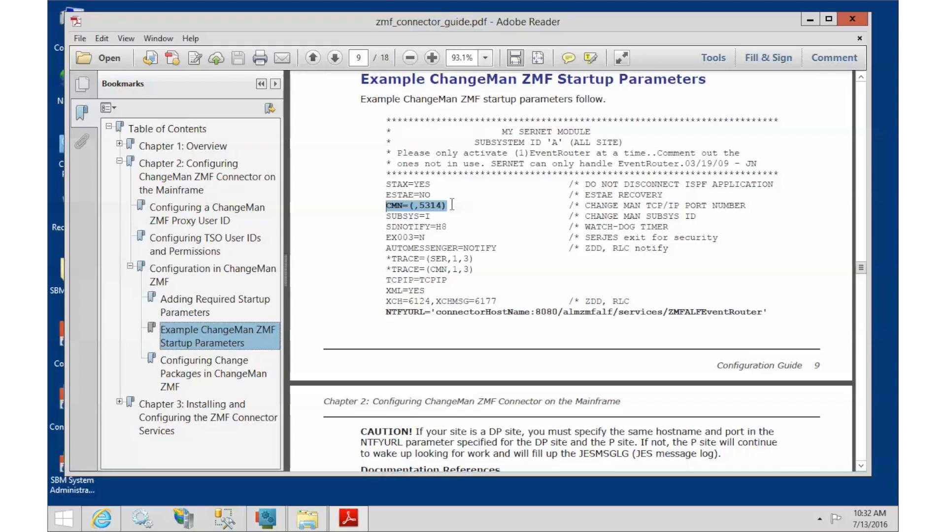
pyautogui.click(452, 204)
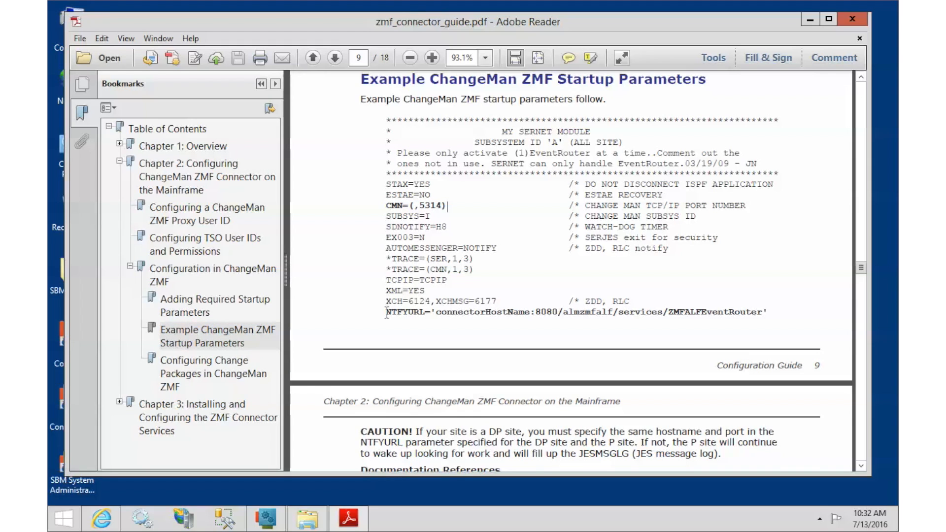
pyautogui.moveTo(386, 313); pyautogui.dragTo(772, 317)
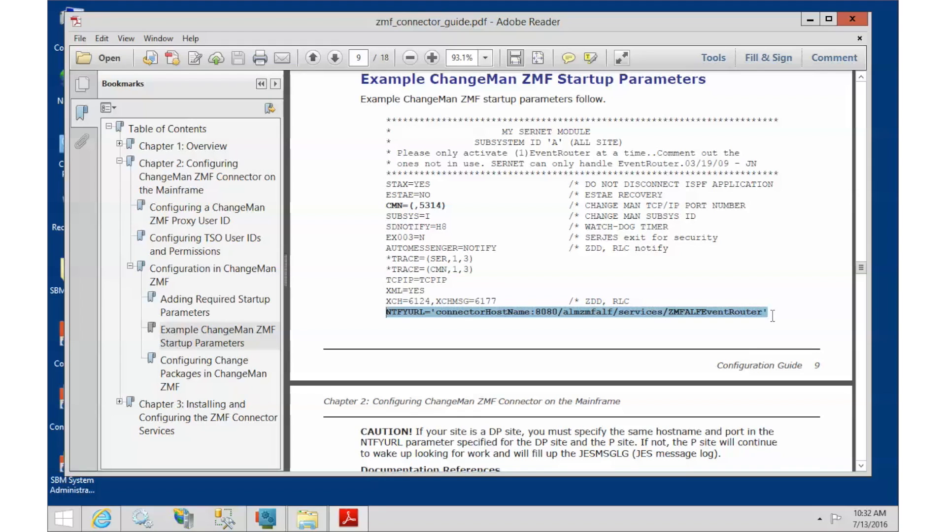
pyautogui.click(434, 313)
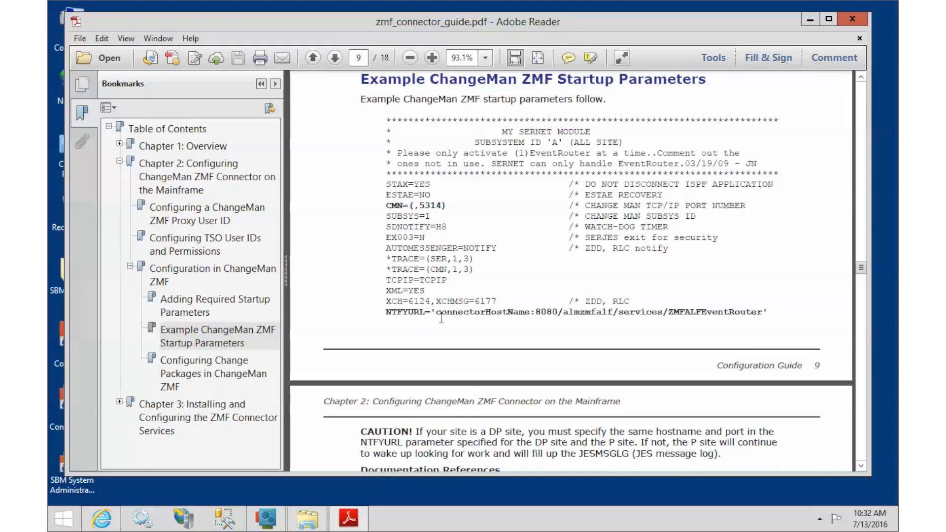
pyautogui.moveTo(436, 312); pyautogui.dragTo(529, 315)
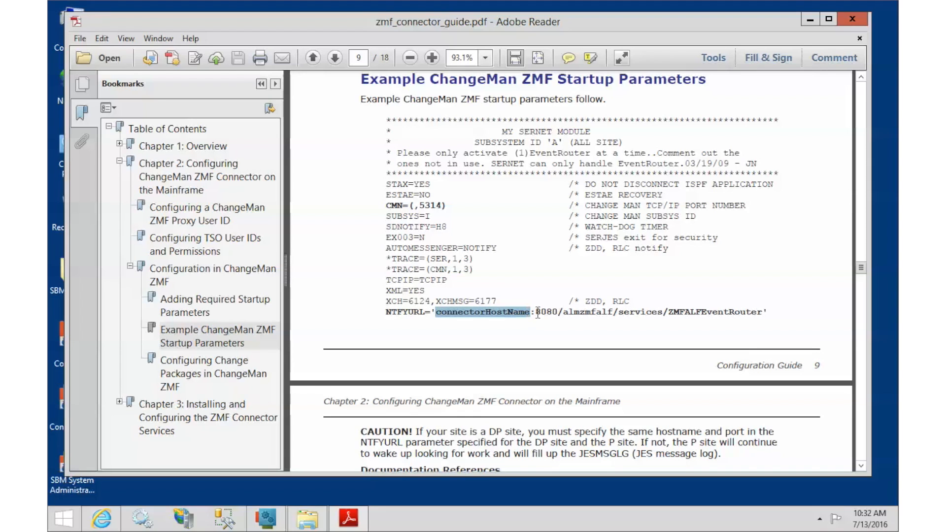
pyautogui.moveTo(535, 313); pyautogui.dragTo(559, 315)
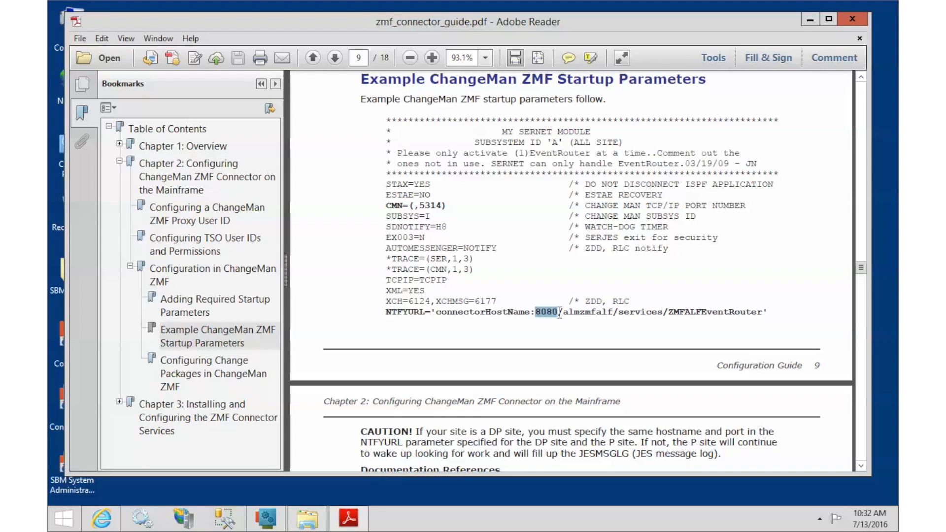
pyautogui.moveTo(559, 315); pyautogui.dragTo(759, 309)
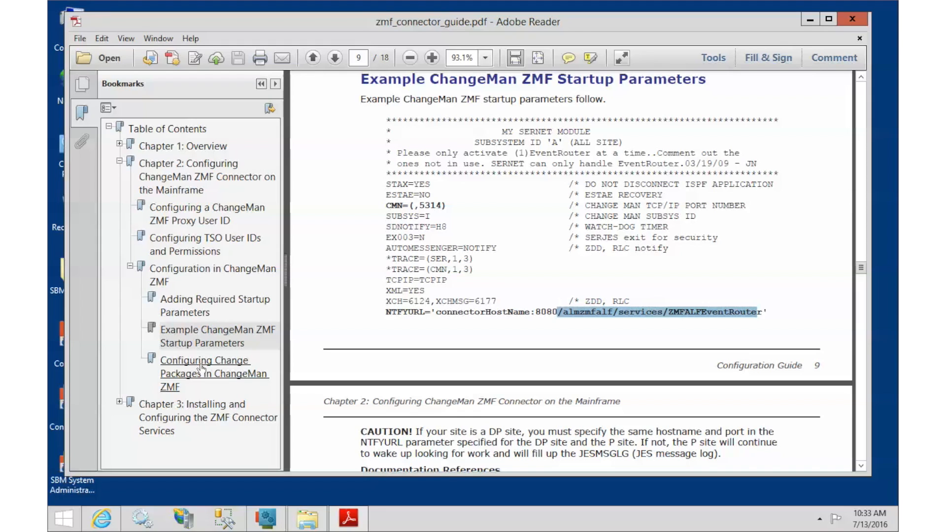
# Return via Chapter 3 to page 5's communication configuration overview diagram
pyautogui.click(180, 410)
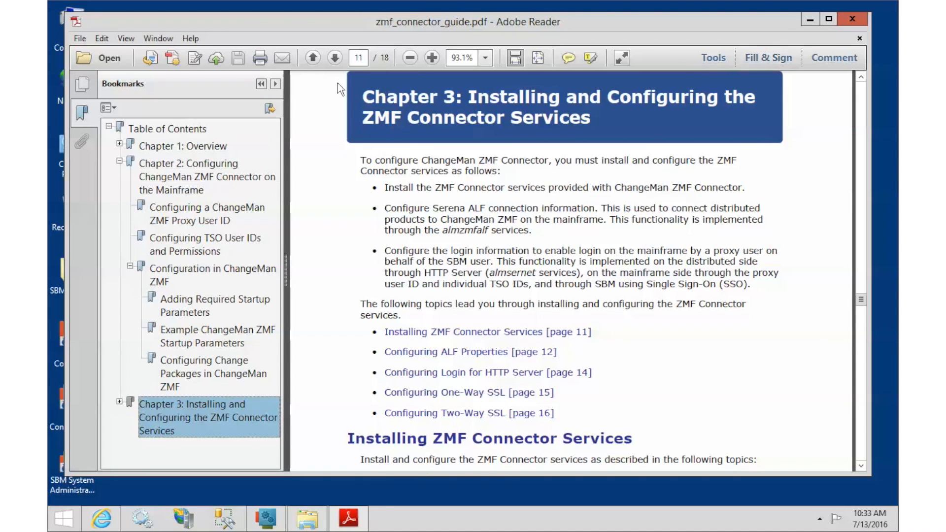
pyautogui.click(359, 58)
pyautogui.write('5')
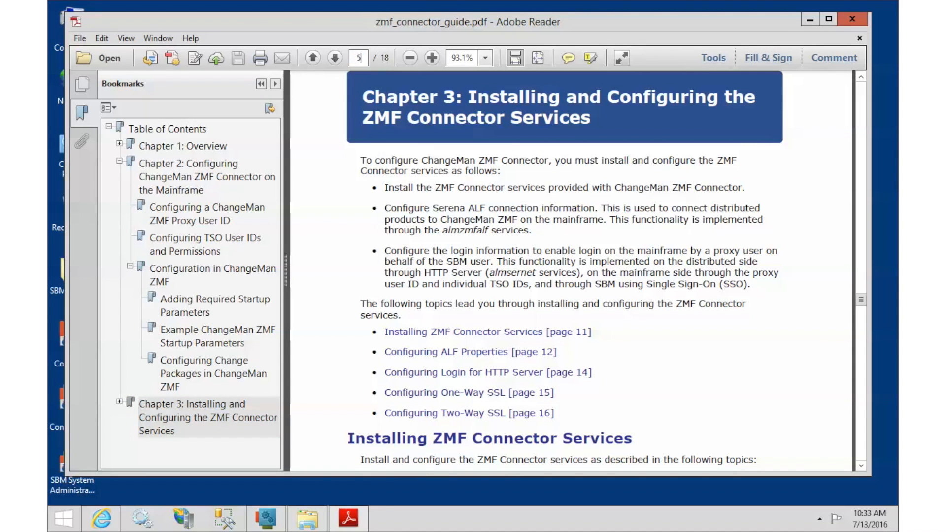
pyautogui.press('Return')
pyautogui.scroll(-5, 552, 268)
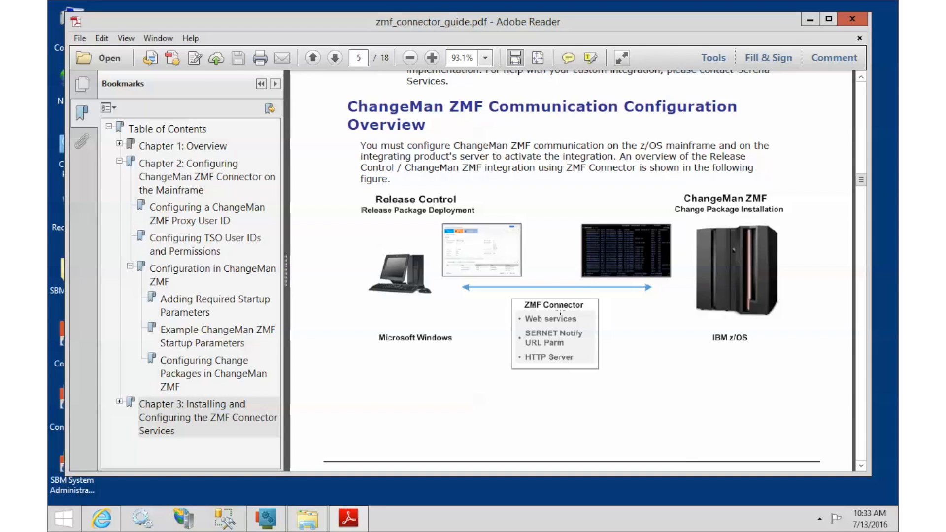
pyautogui.click(103, 523)
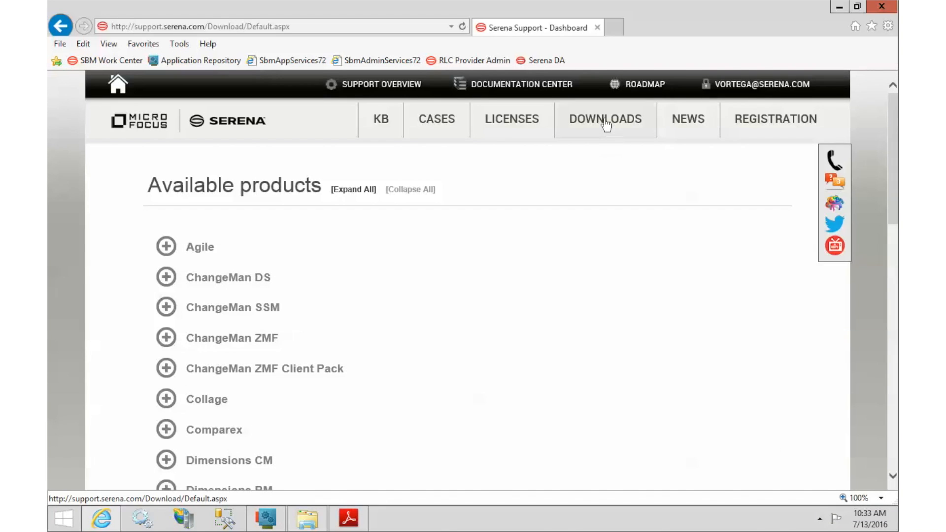
pyautogui.click(248, 339)
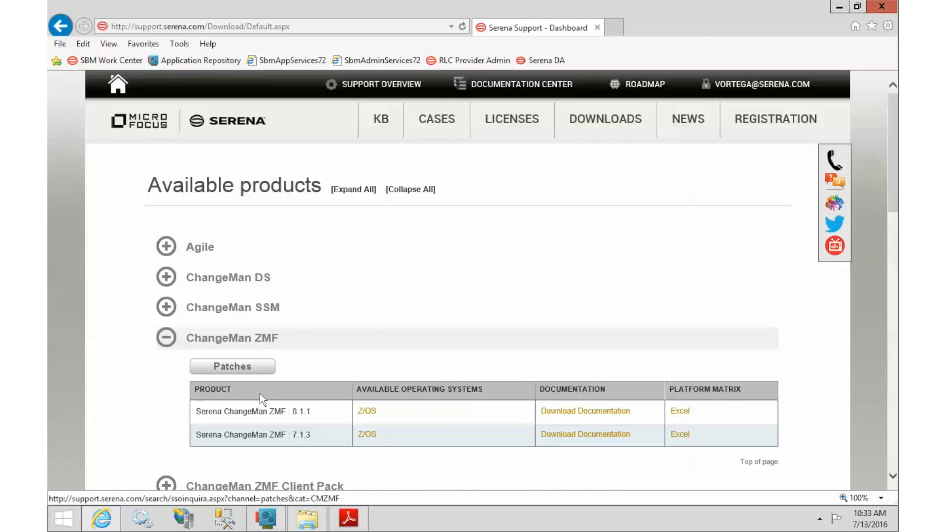
pyautogui.click(361, 411)
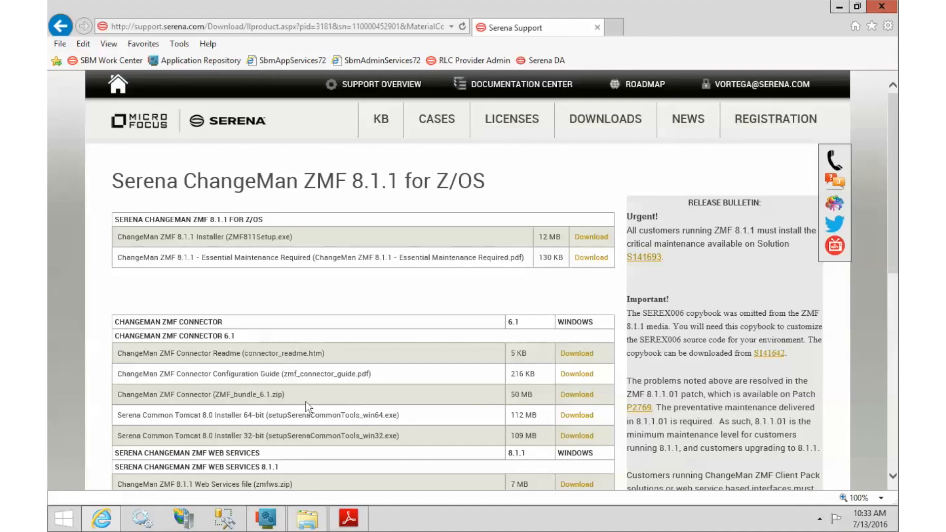
pyautogui.moveTo(116, 337); pyautogui.dragTo(253, 337)
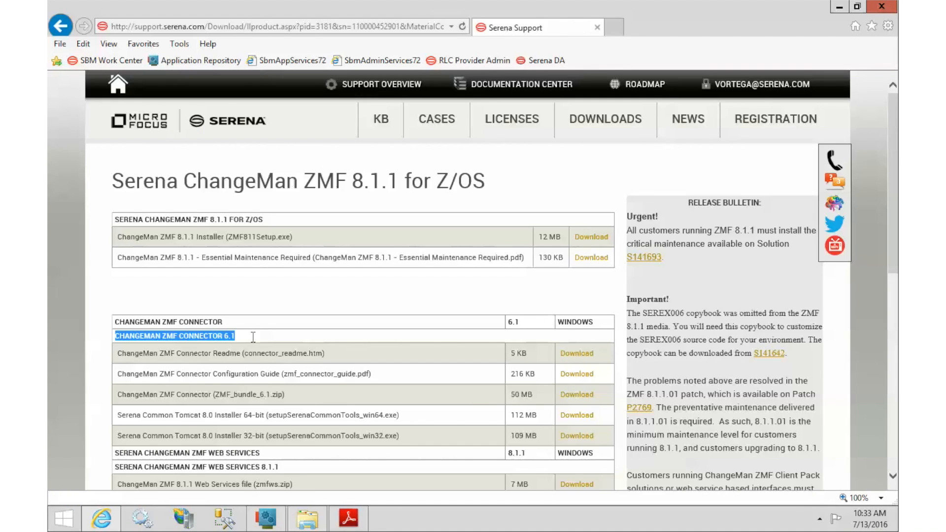
pyautogui.click(241, 348)
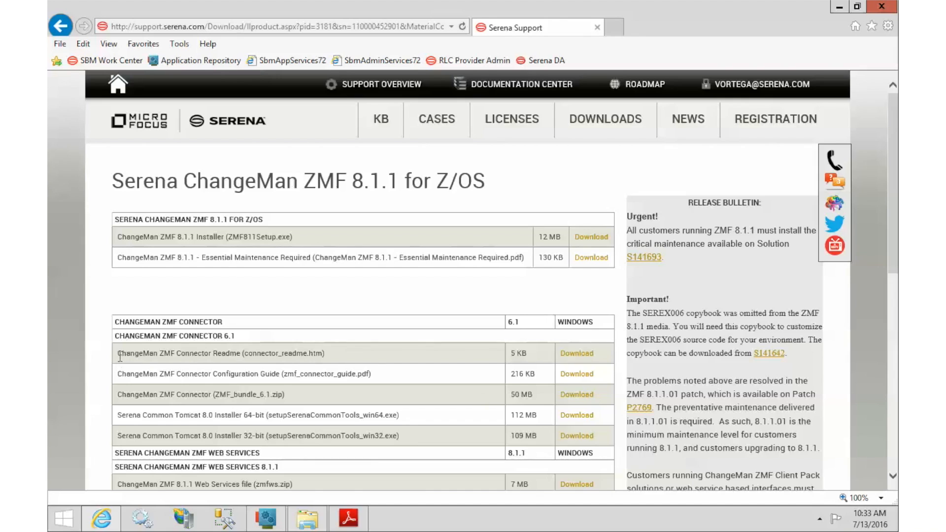
pyautogui.moveTo(177, 374); pyautogui.dragTo(379, 369)
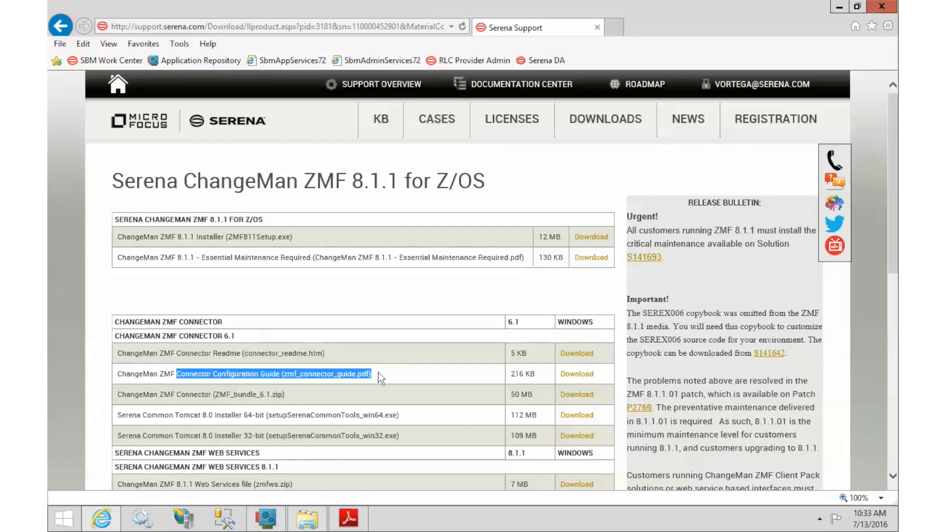
pyautogui.click(375, 379)
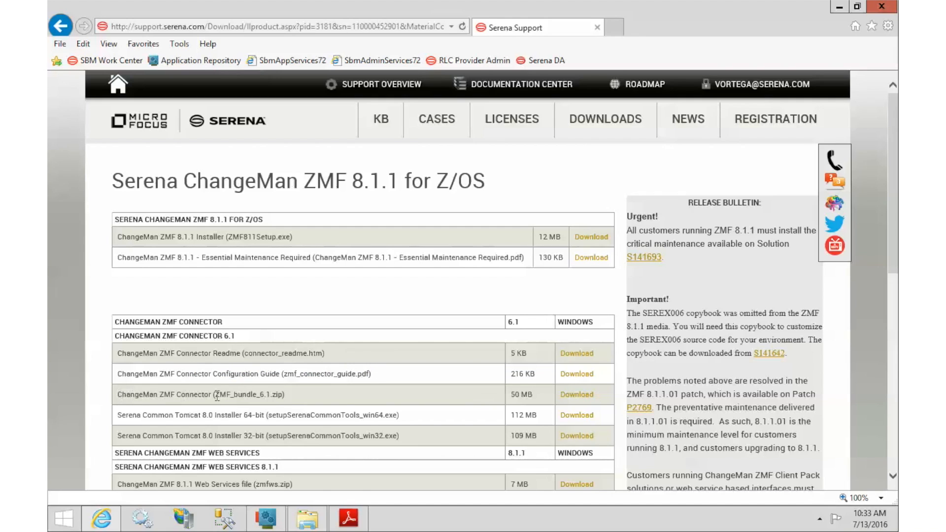
pyautogui.moveTo(214, 395); pyautogui.dragTo(291, 395)
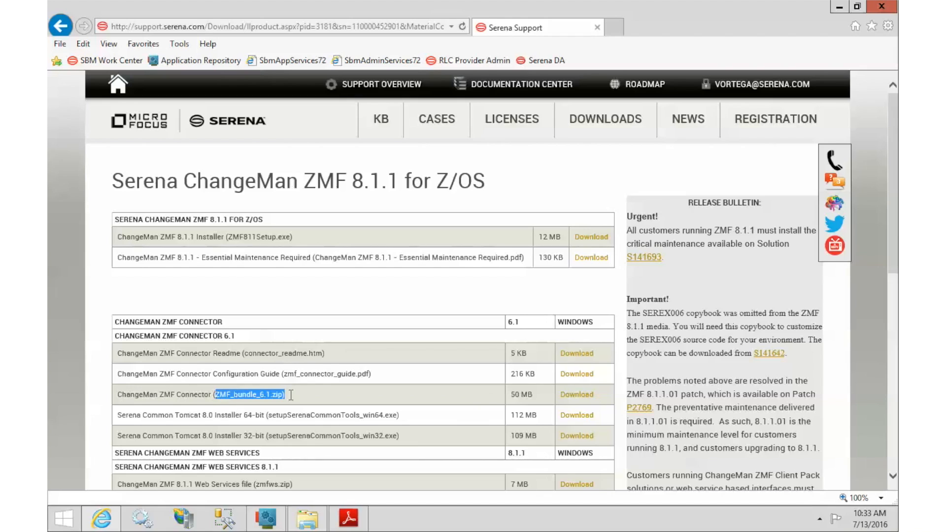
pyautogui.click(282, 401)
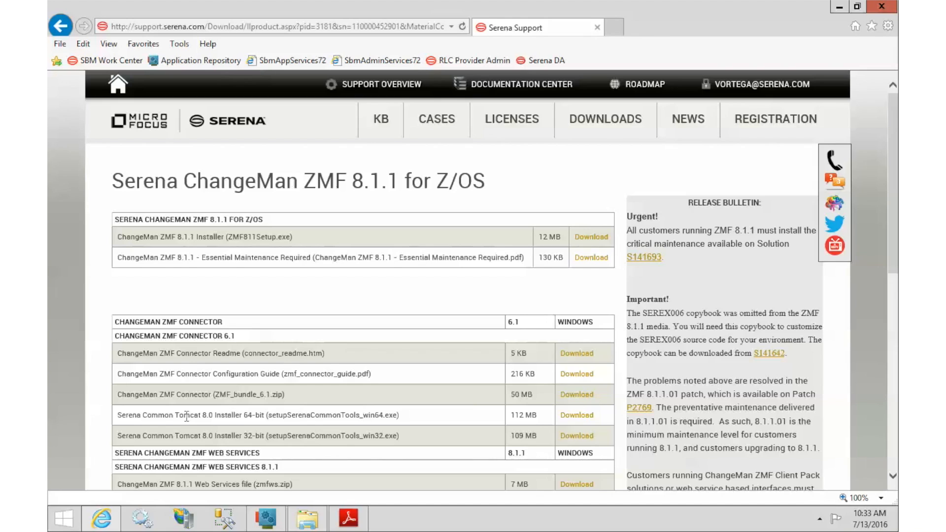
pyautogui.moveTo(186, 418); pyautogui.dragTo(408, 406)
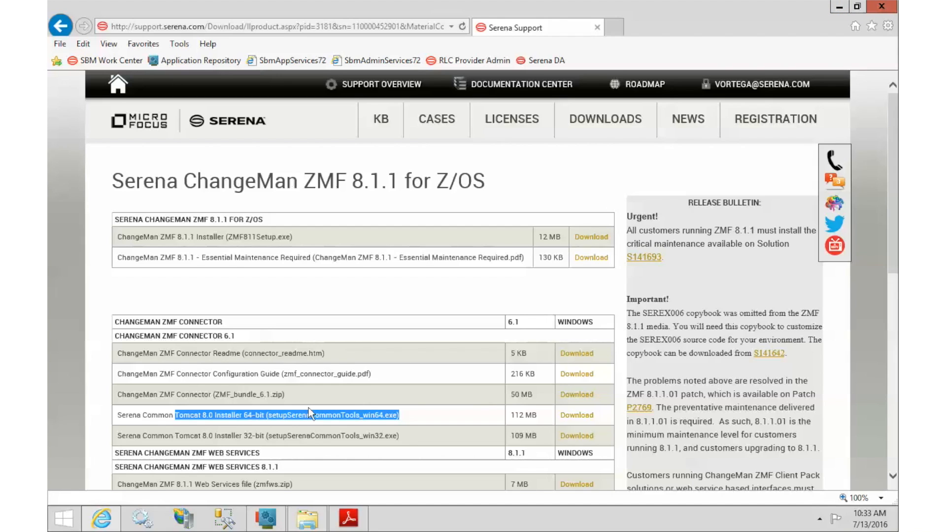
pyautogui.click(593, 127)
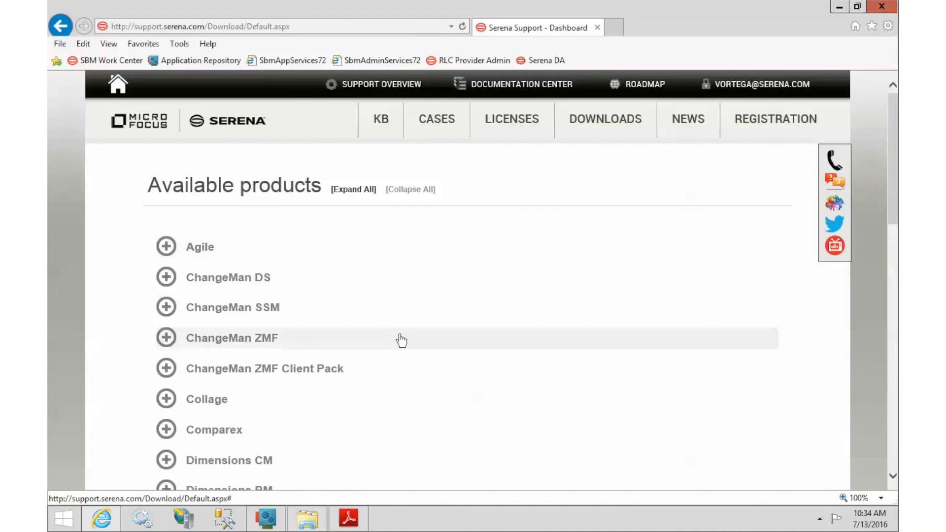
# Expand the Serena Release Control downloads and open the Release Control 6.1 Windows page
pyautogui.scroll(-5, 399, 339)
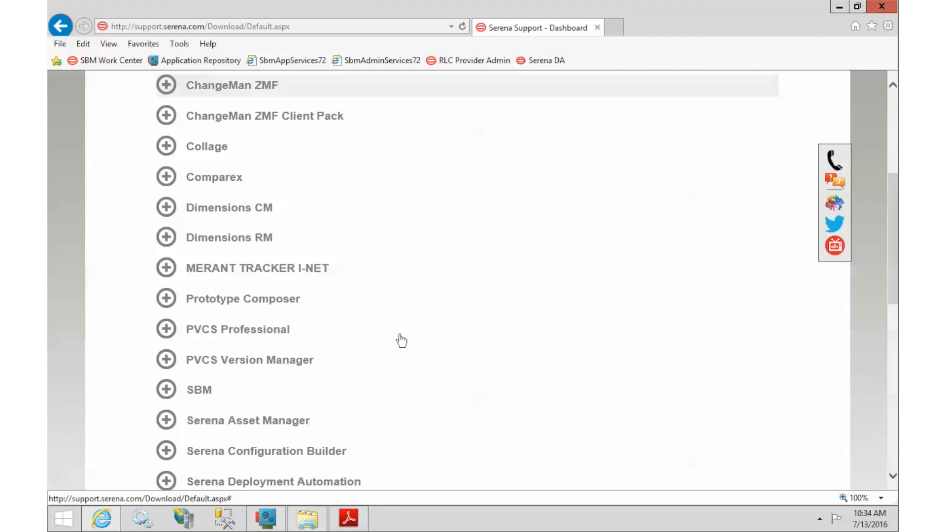
pyautogui.scroll(-2, 401, 340)
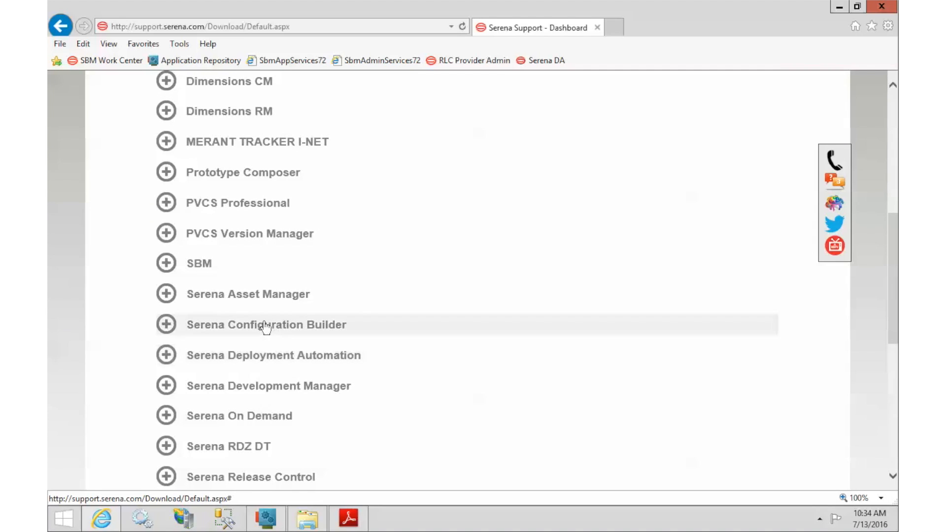
pyautogui.scroll(-1, 264, 337)
pyautogui.click(265, 417)
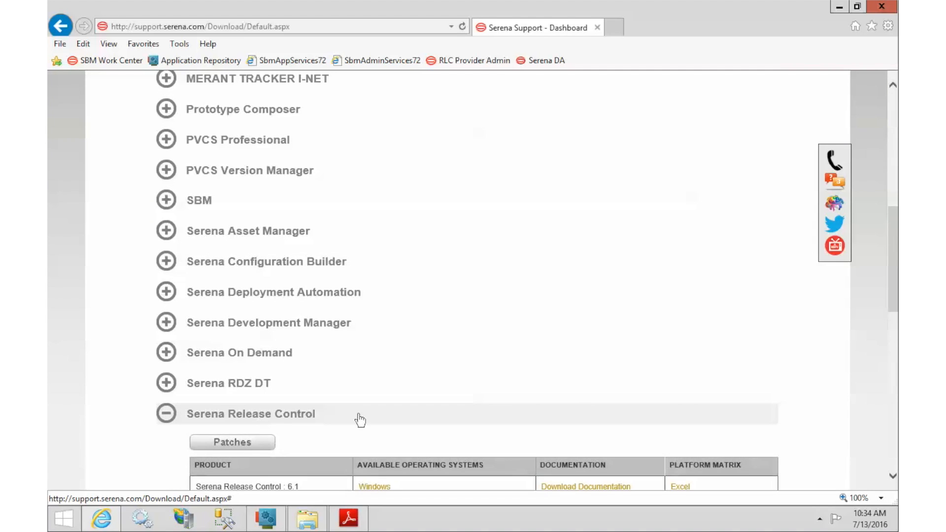
pyautogui.scroll(-3, 413, 389)
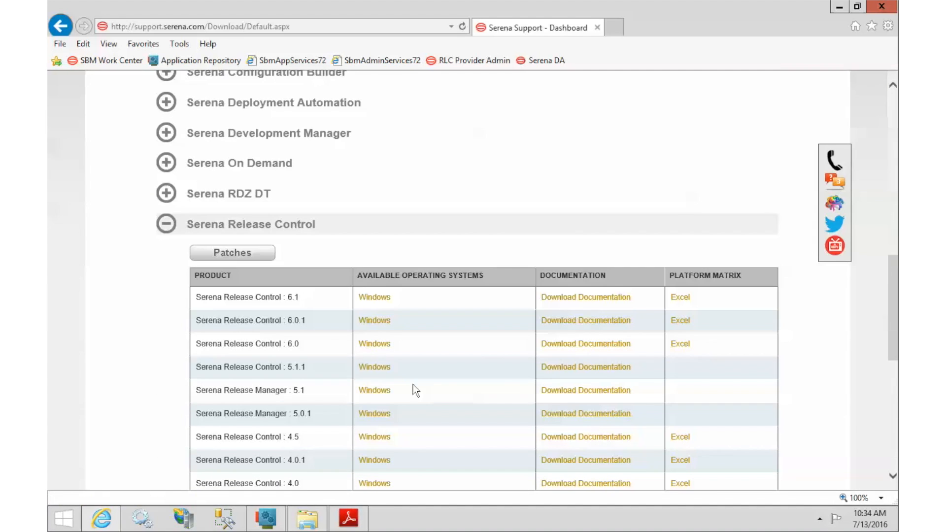
pyautogui.click(367, 300)
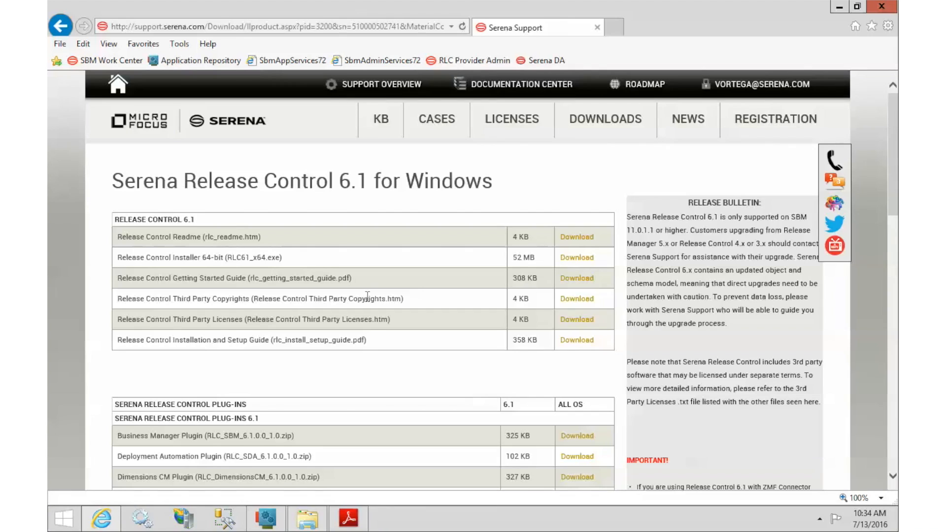
# Highlight the ChangeMan ZMF plugin names and their 2.0 and _1.0 versions, then close the browser
pyautogui.scroll(-3, 368, 302)
pyautogui.moveTo(177, 292); pyautogui.dragTo(259, 294)
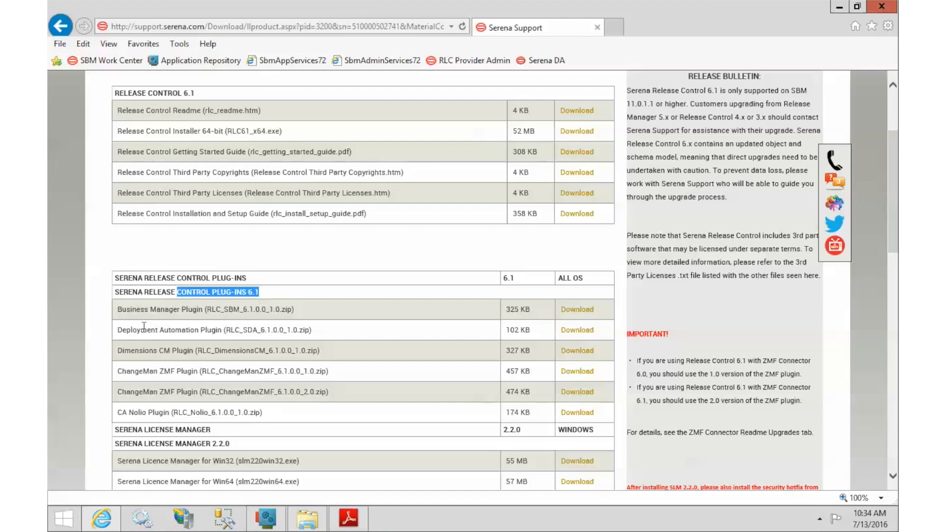
pyautogui.moveTo(118, 371); pyautogui.dragTo(204, 371)
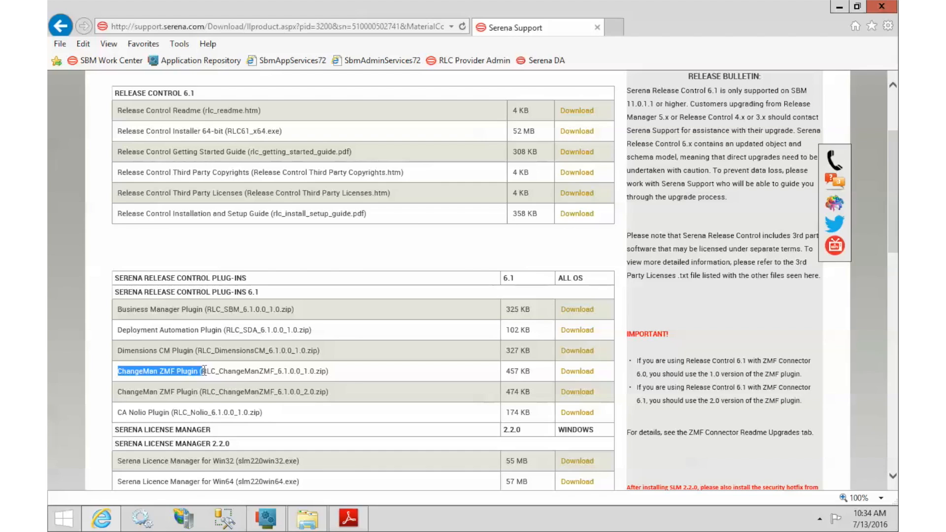
pyautogui.click(128, 392)
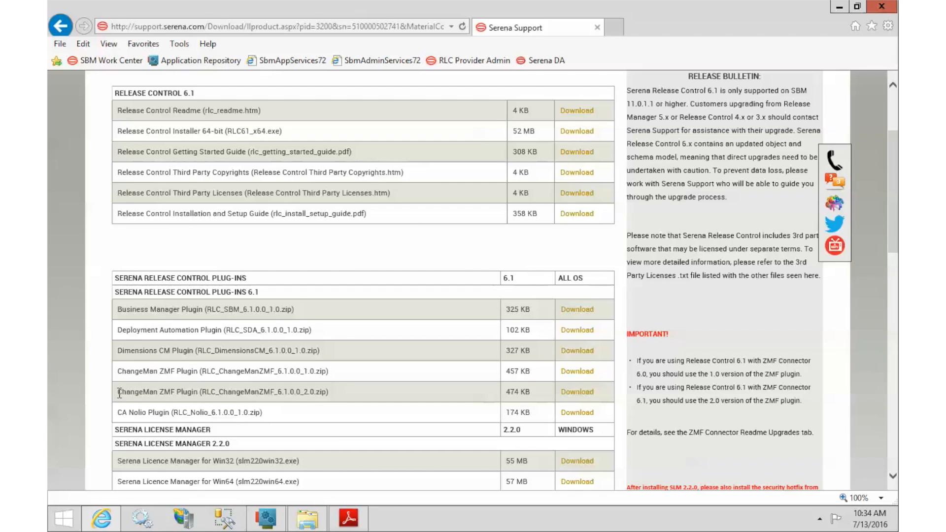
pyautogui.moveTo(278, 392); pyautogui.dragTo(322, 392)
pyautogui.moveTo(300, 372); pyautogui.dragTo(320, 394)
pyautogui.scroll(3, 320, 392)
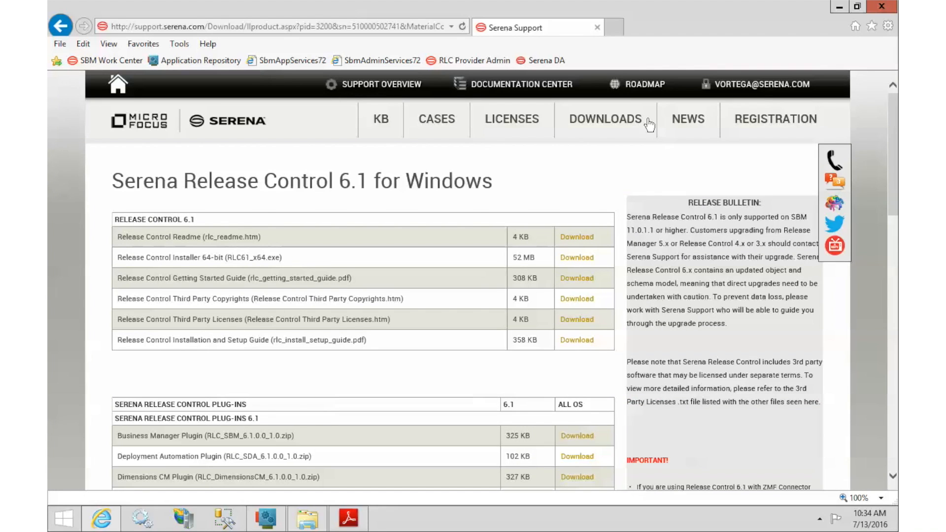
pyautogui.click(868, 15)
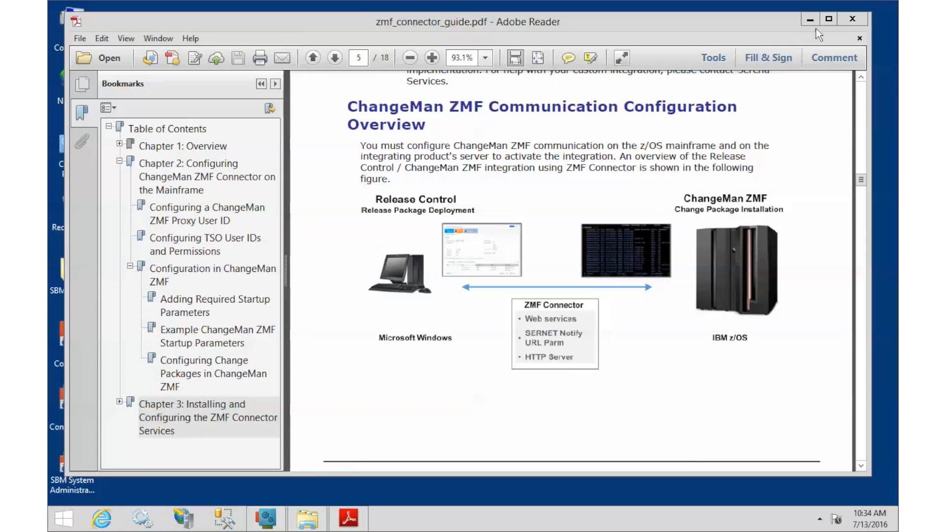
# Close Adobe Reader, extract ZMF_bundle_6.1.zip to ZMF_bundle_6.1, and select its four .war files
pyautogui.click(853, 19)
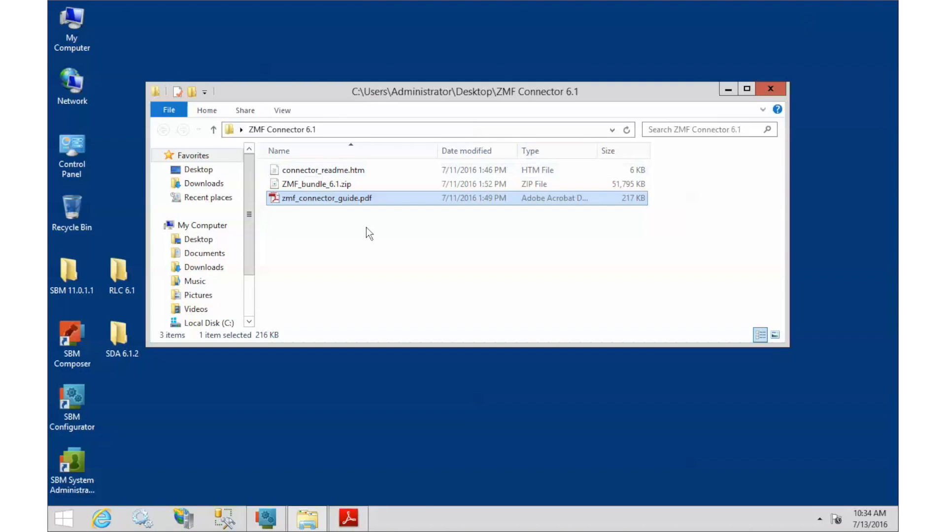
pyautogui.click(270, 131)
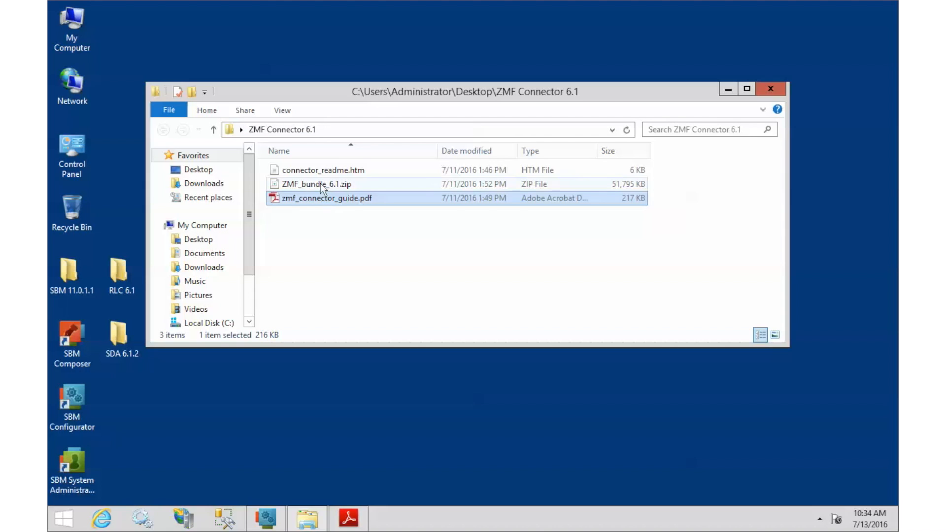
pyautogui.moveTo(306, 185); pyautogui.dragTo(341, 255)
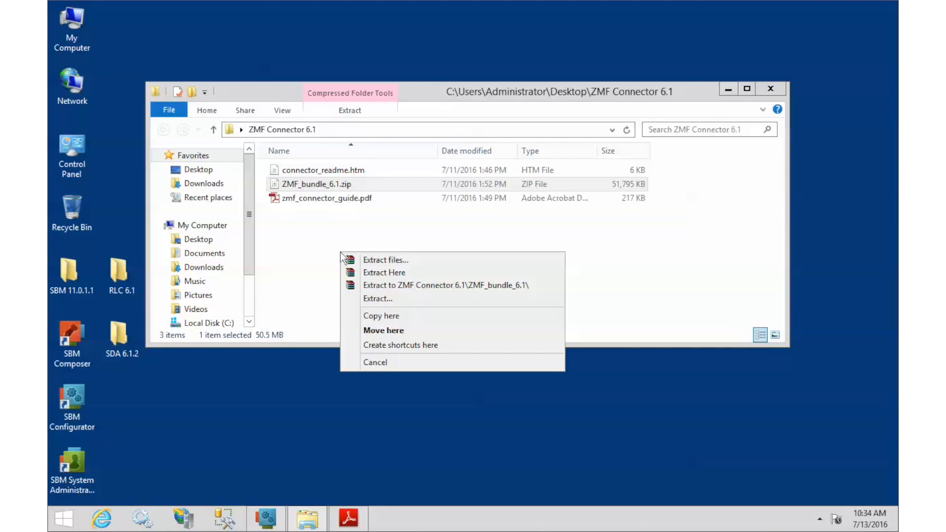
pyautogui.click(386, 284)
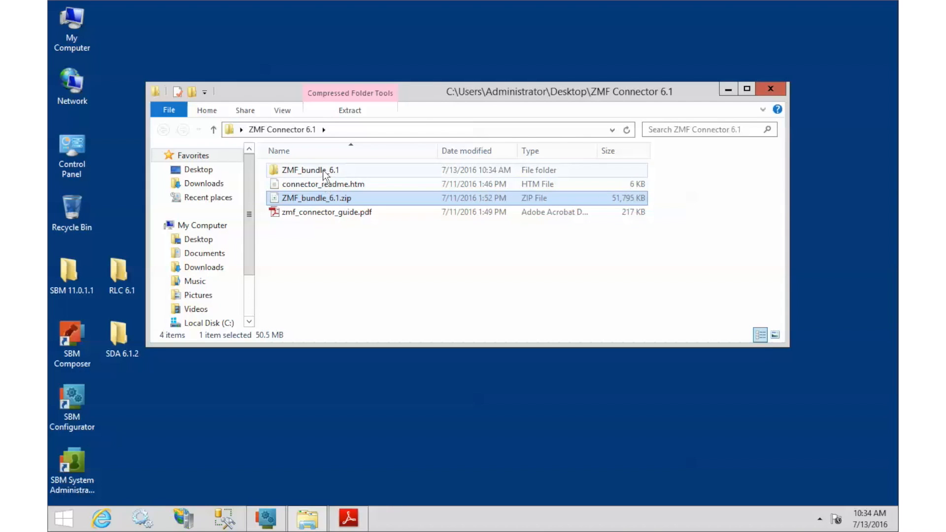
pyautogui.doubleClick(323, 173)
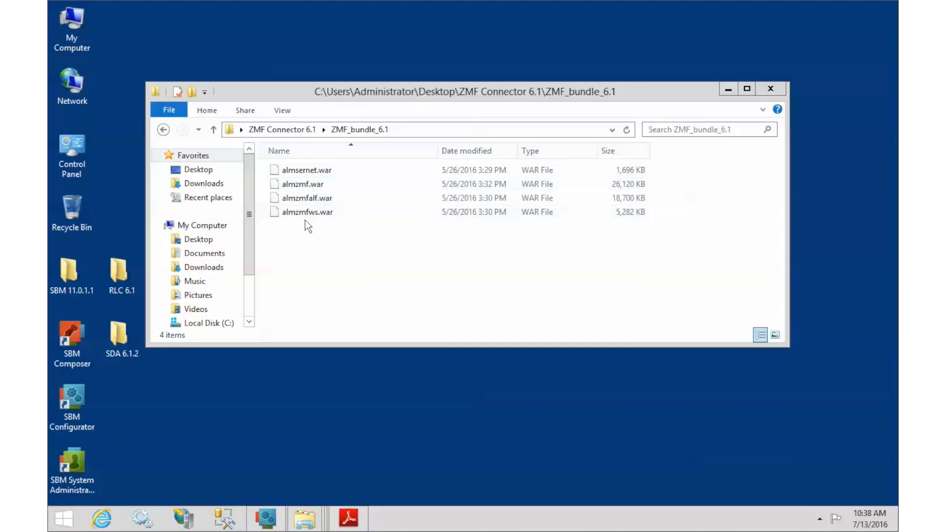
pyautogui.click(297, 171)
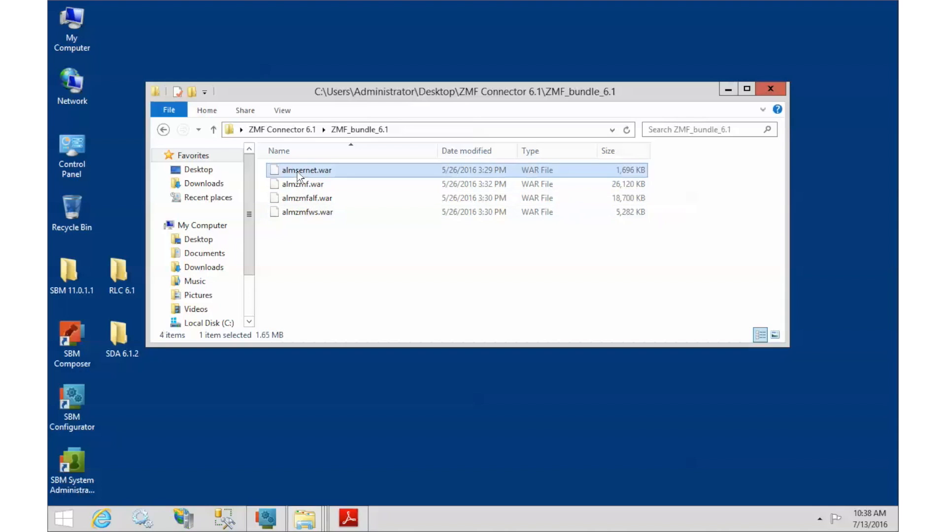
pyautogui.keyDown('shift'); pyautogui.click(303, 212); pyautogui.keyUp('shift')
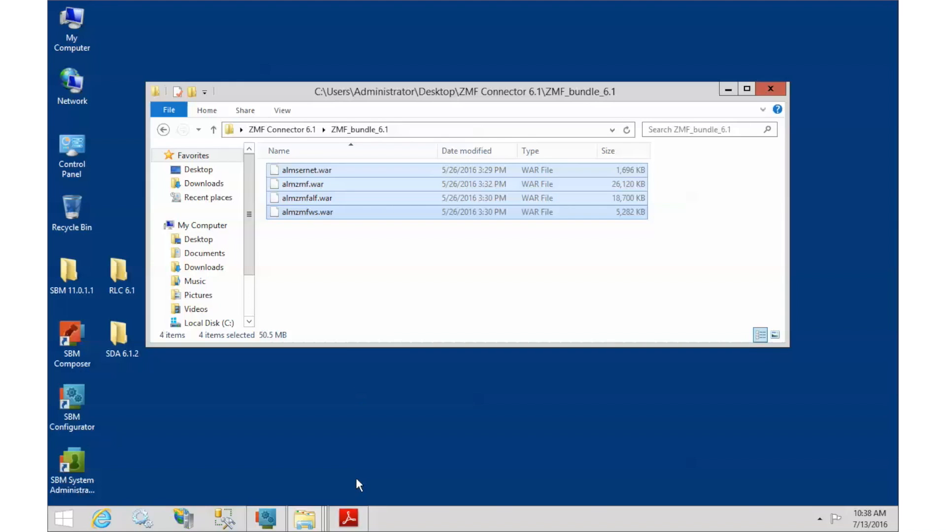
# Paste the four WAR files into the Tomcat 8.0 webapps folder
pyautogui.moveTo(313, 520)
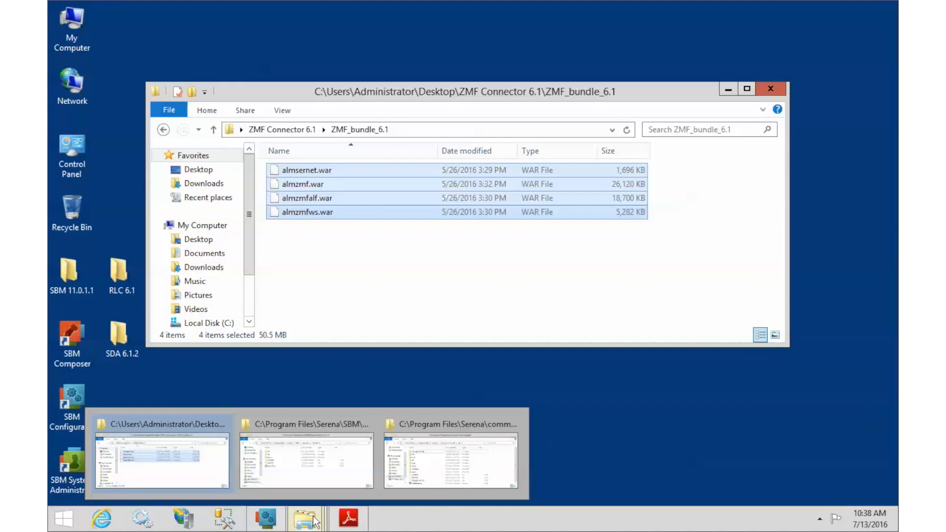
pyautogui.click(433, 463)
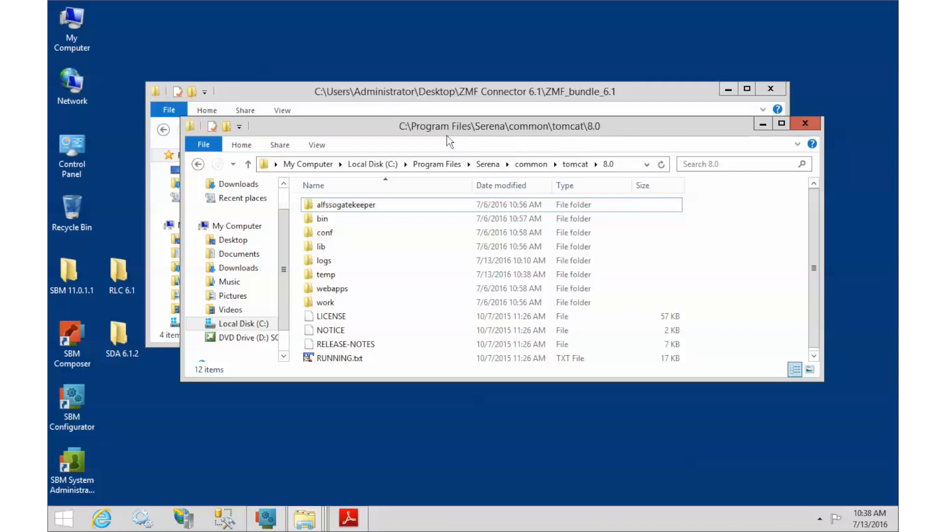
pyautogui.doubleClick(326, 291)
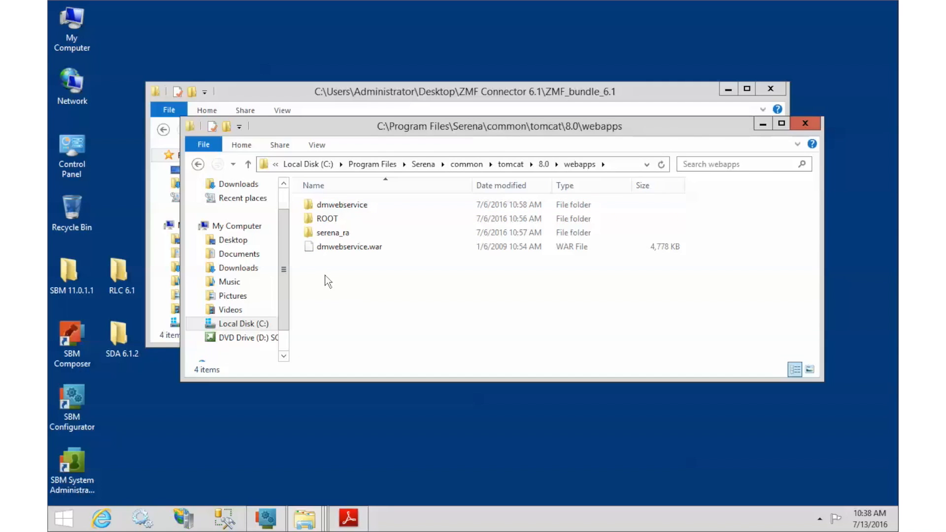
pyautogui.hotkey('ctrl', 'v')
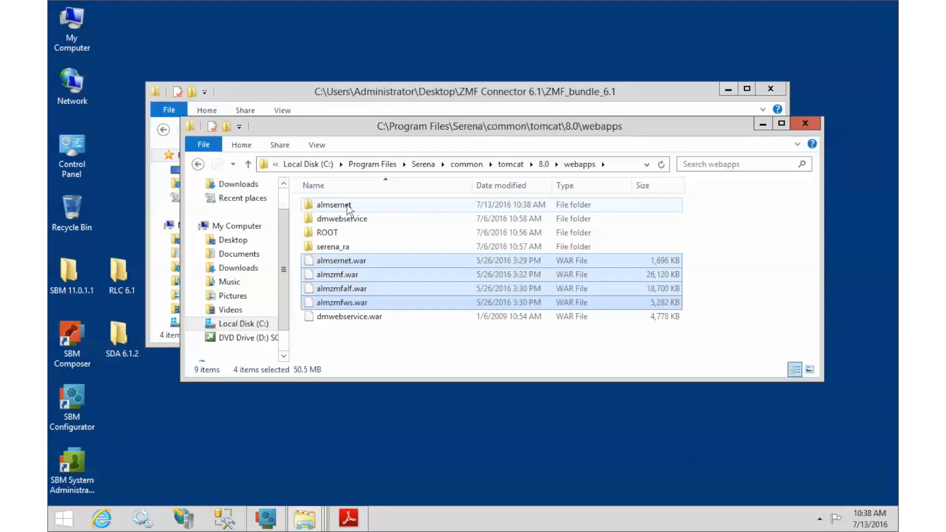
# Open zmfalf_resource.properties from almzmfalf\WEB-INF\conf in TextPad
pyautogui.moveTo(348, 209)
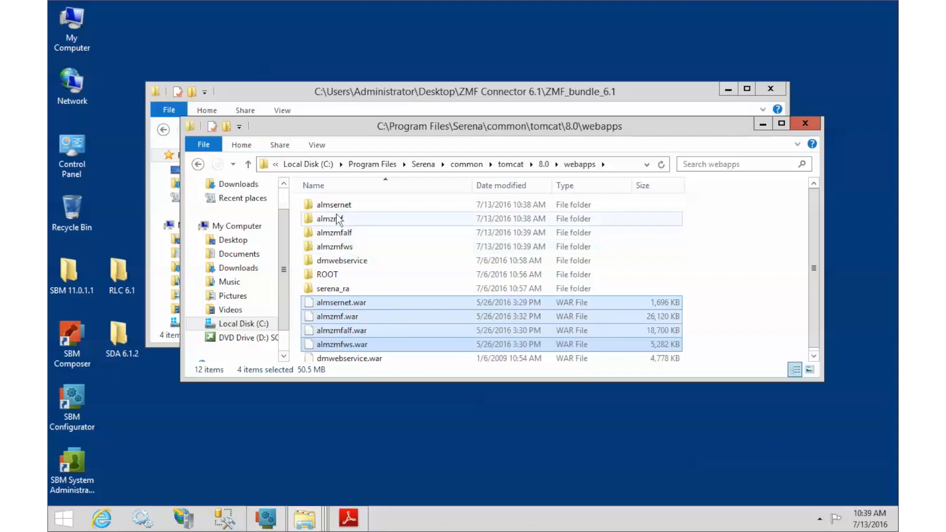
pyautogui.doubleClick(339, 234)
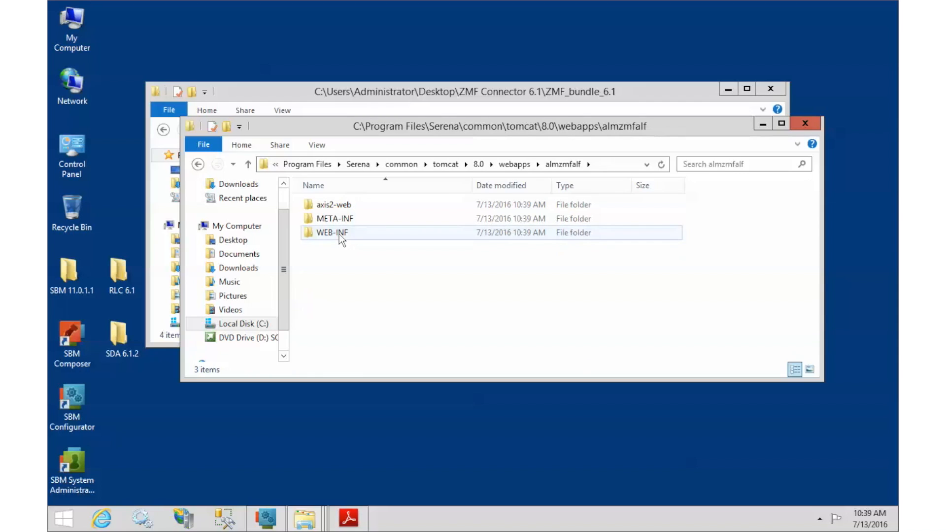
pyautogui.doubleClick(339, 234)
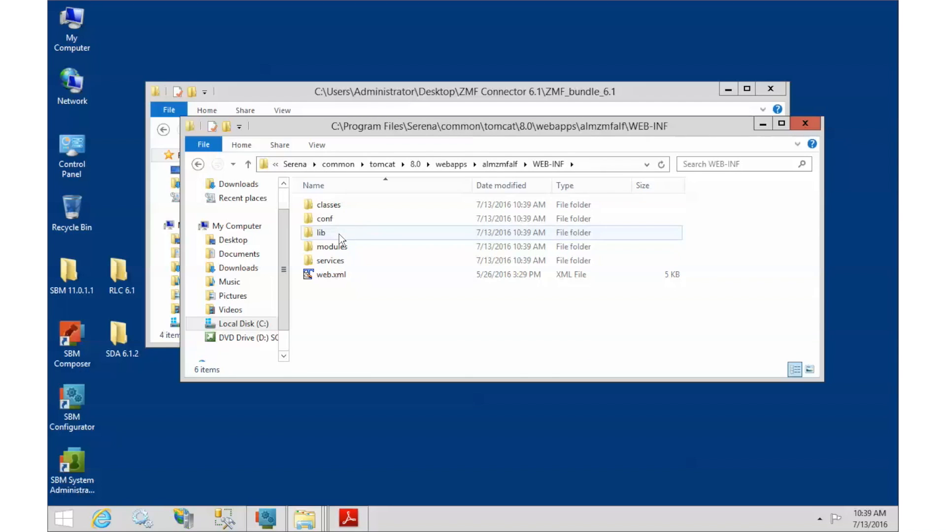
pyautogui.doubleClick(332, 217)
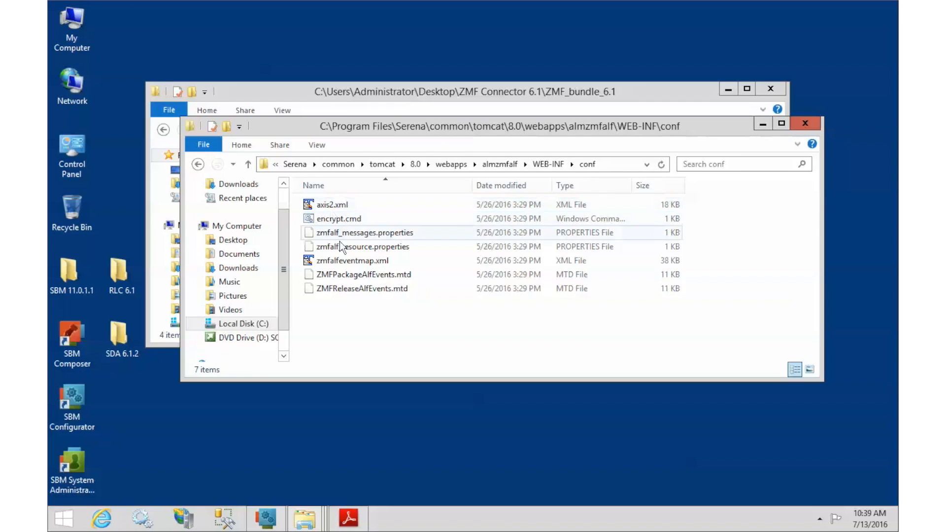
pyautogui.click(341, 248)
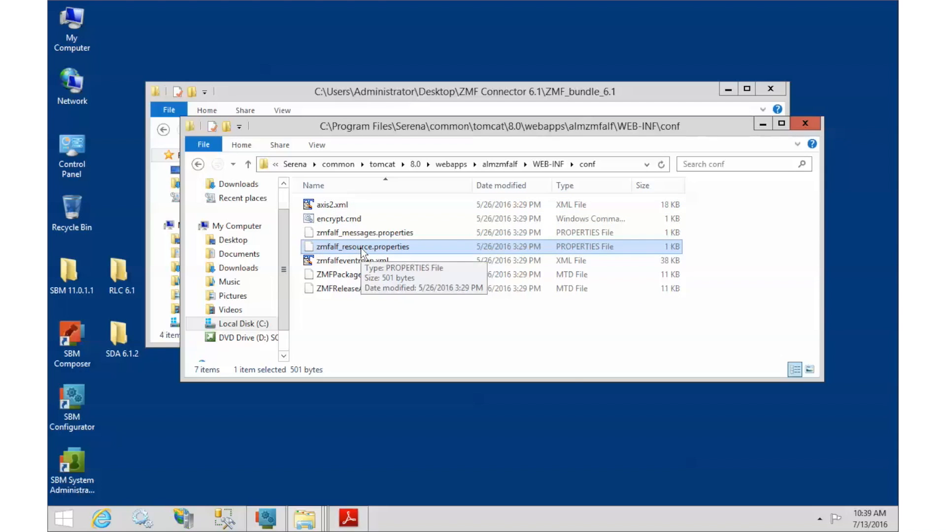
pyautogui.rightClick(361, 248)
pyautogui.moveTo(426, 337)
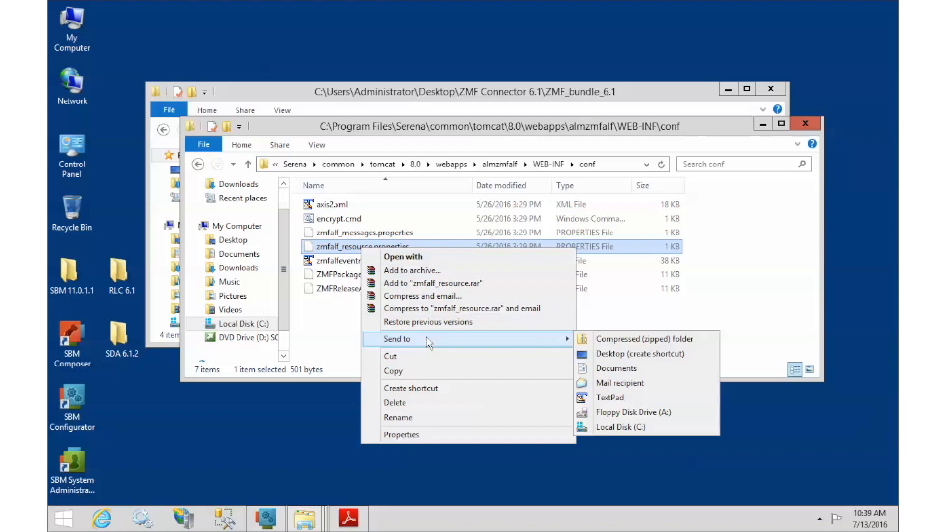
pyautogui.click(618, 400)
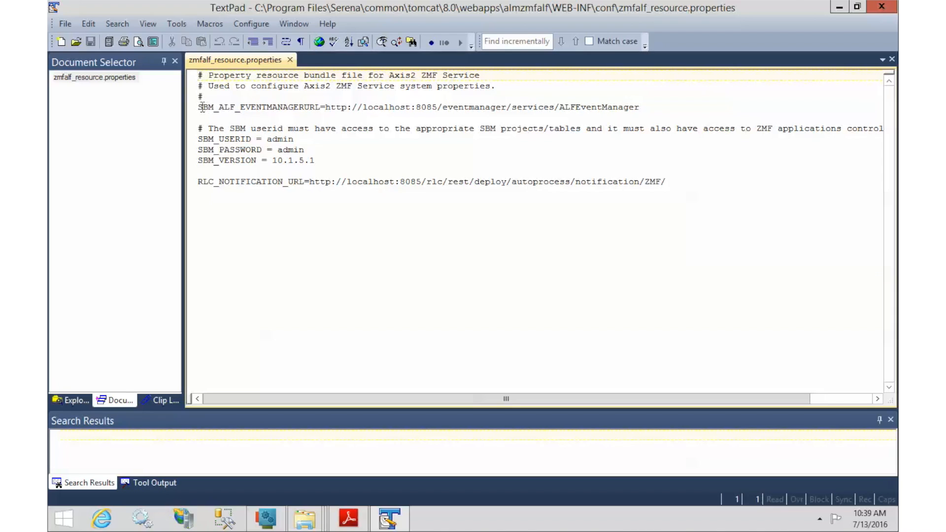
# Replace localhost with RLC6 in the ALF URL and delete the SBM password value
pyautogui.moveTo(363, 107); pyautogui.dragTo(410, 105)
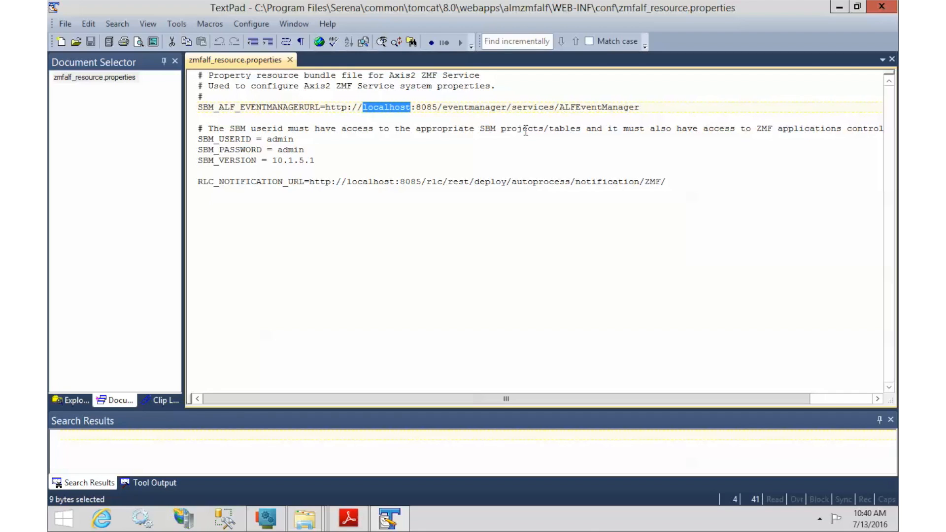
pyautogui.write('RLC')
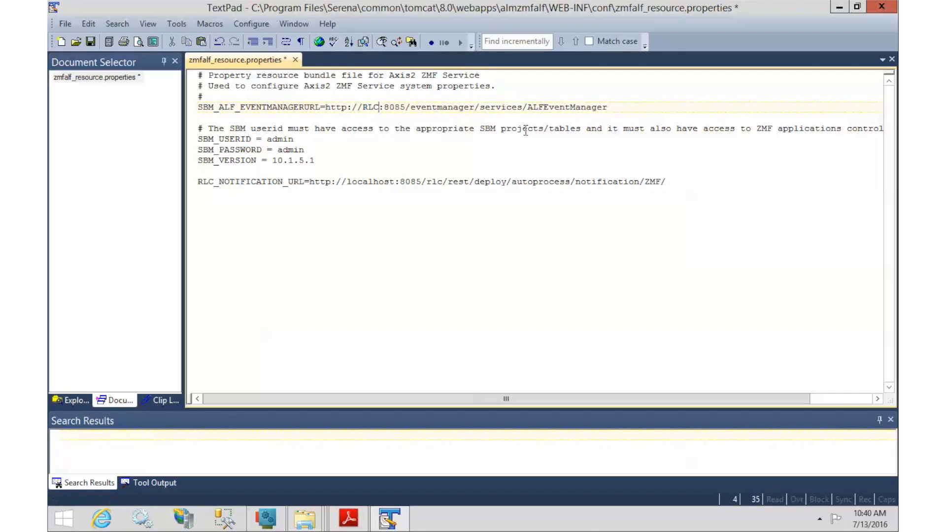
pyautogui.write('6')
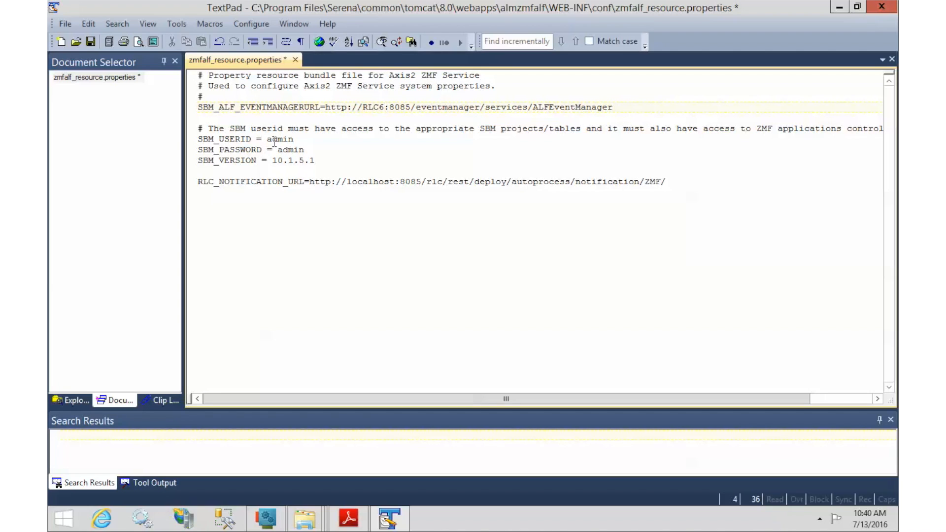
pyautogui.doubleClick(298, 151)
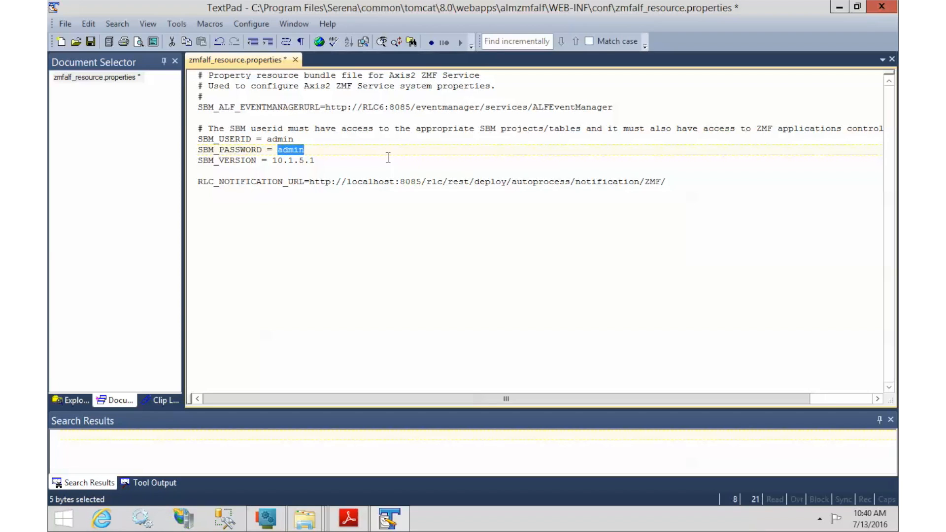
pyautogui.press('Delete')
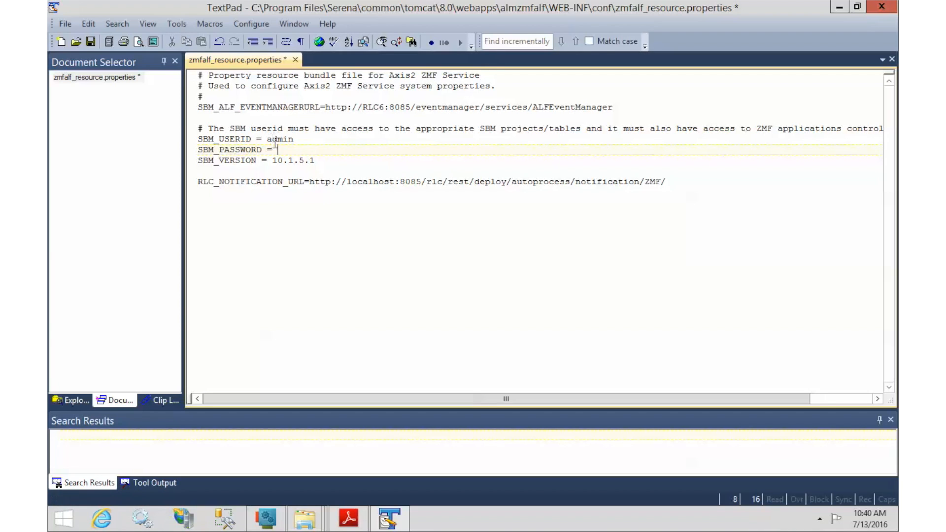
# Set SBM_VERSION to 11.0.1.1, change the notification URL host to RLC6, then save and close
pyautogui.moveTo(273, 160); pyautogui.dragTo(315, 161)
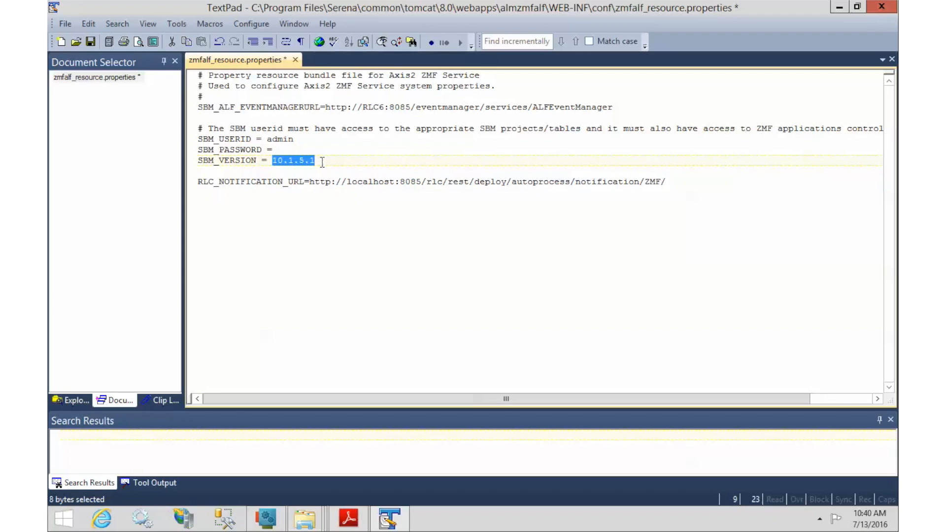
pyautogui.write('11.0.1.1')
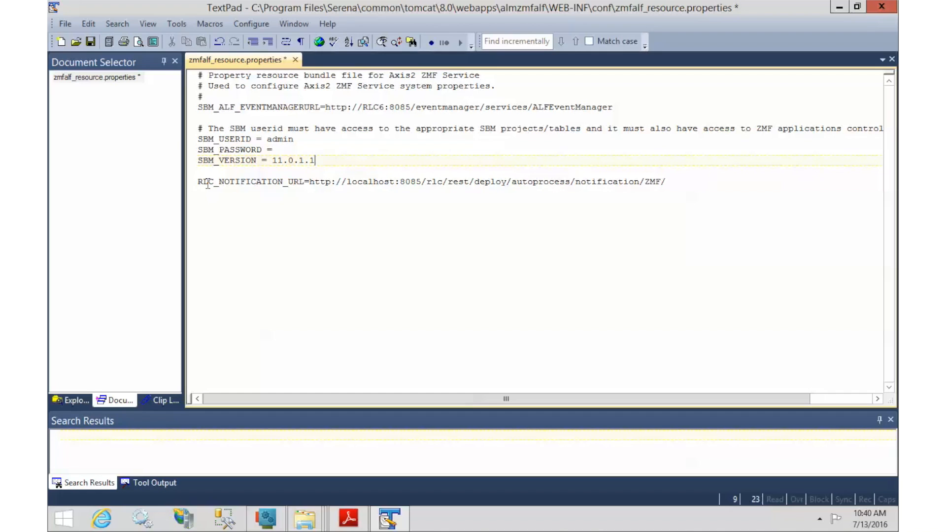
pyautogui.click(348, 181)
pyautogui.moveTo(349, 183); pyautogui.dragTo(395, 184)
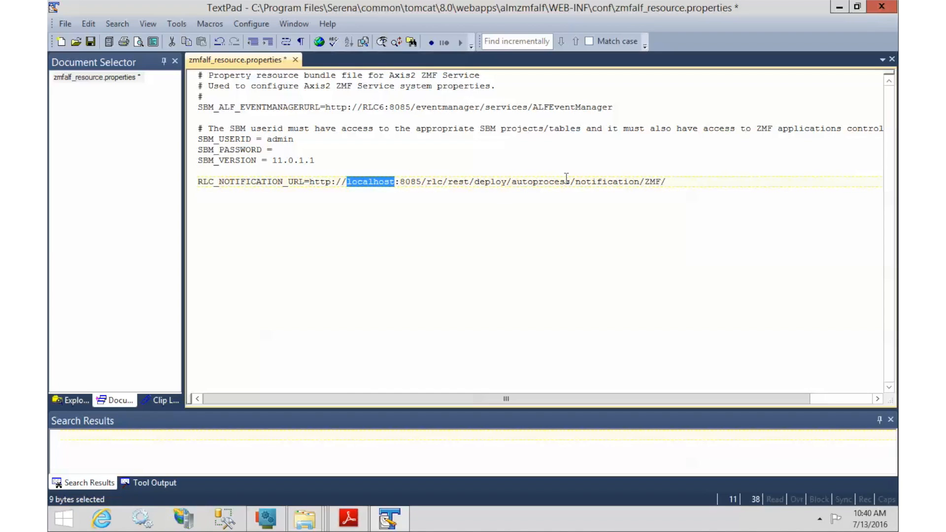
pyautogui.write('RLC6')
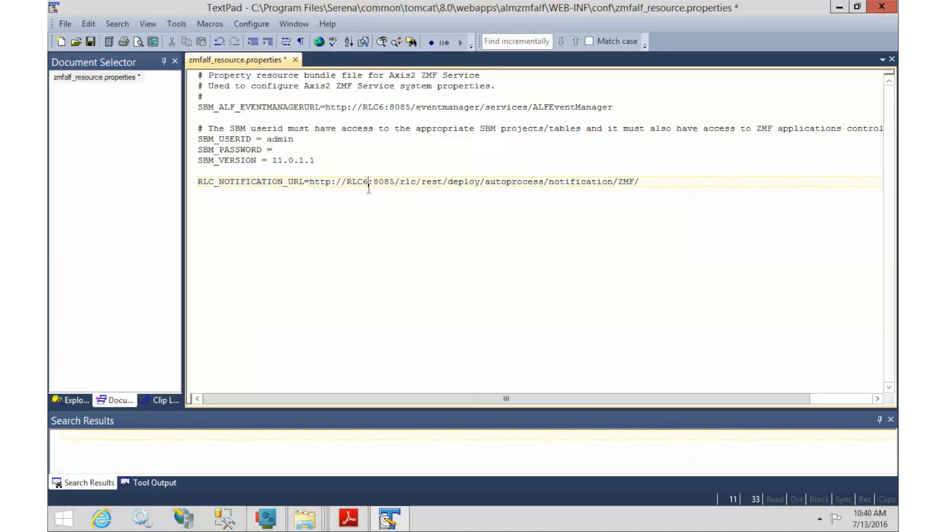
pyautogui.click(91, 42)
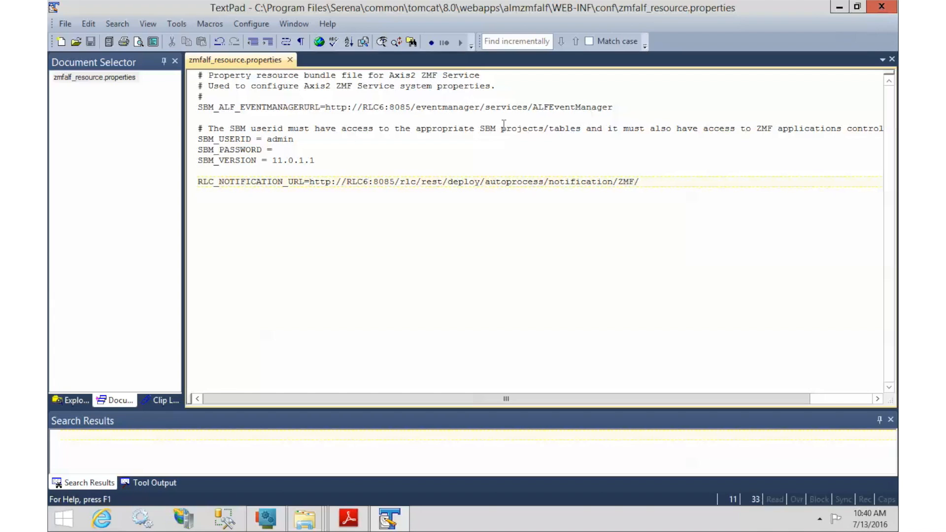
pyautogui.click(883, 9)
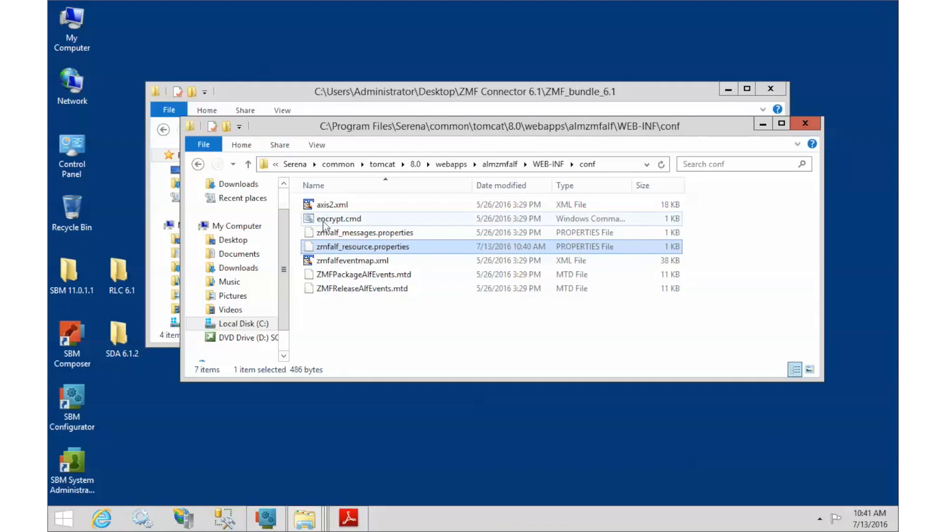
# Edit encrypt.cmd in TextPad, changing the almzmfalf jar version from 8.1.0 to 8.1.1
pyautogui.click(339, 221)
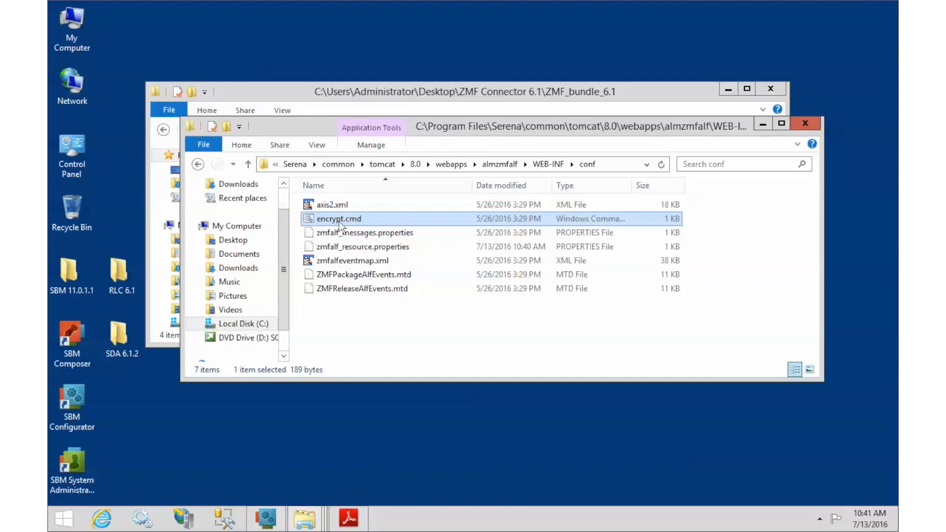
pyautogui.rightClick(340, 224)
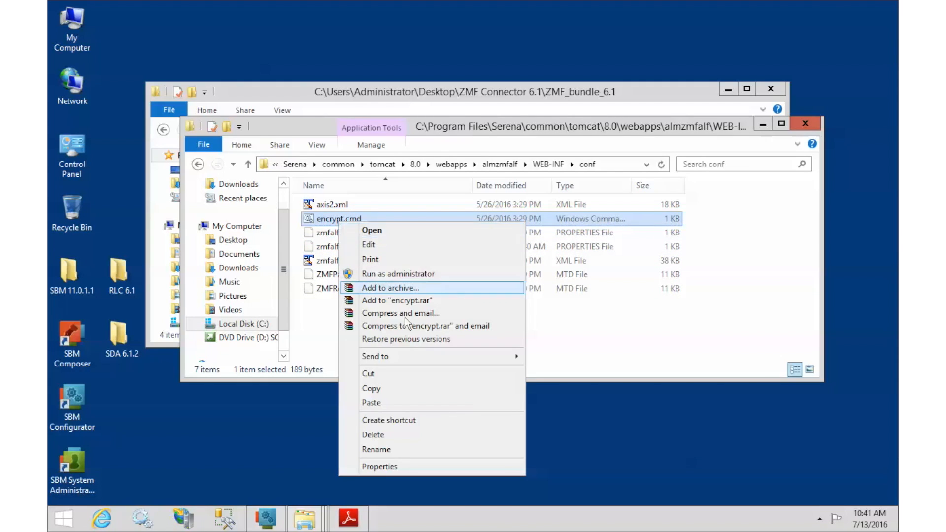
pyautogui.moveTo(433, 358)
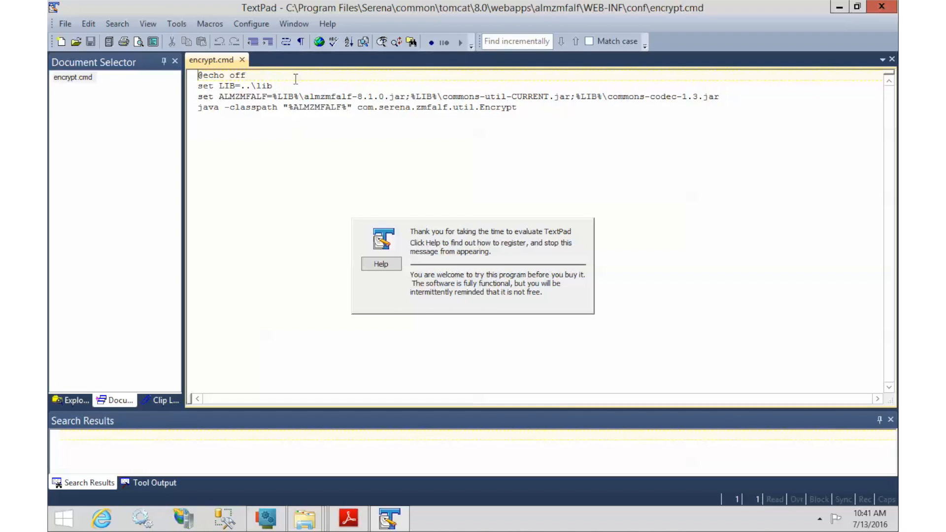
pyautogui.doubleClick(380, 97)
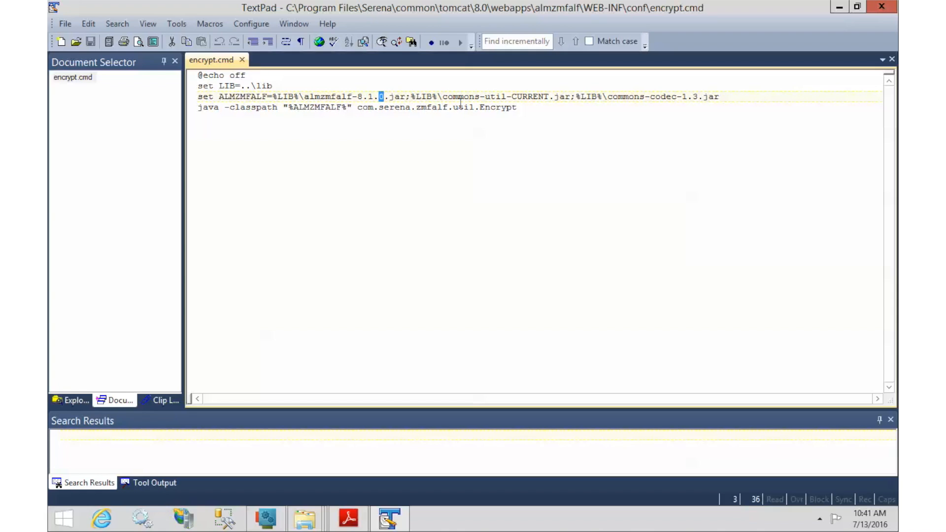
pyautogui.write('1')
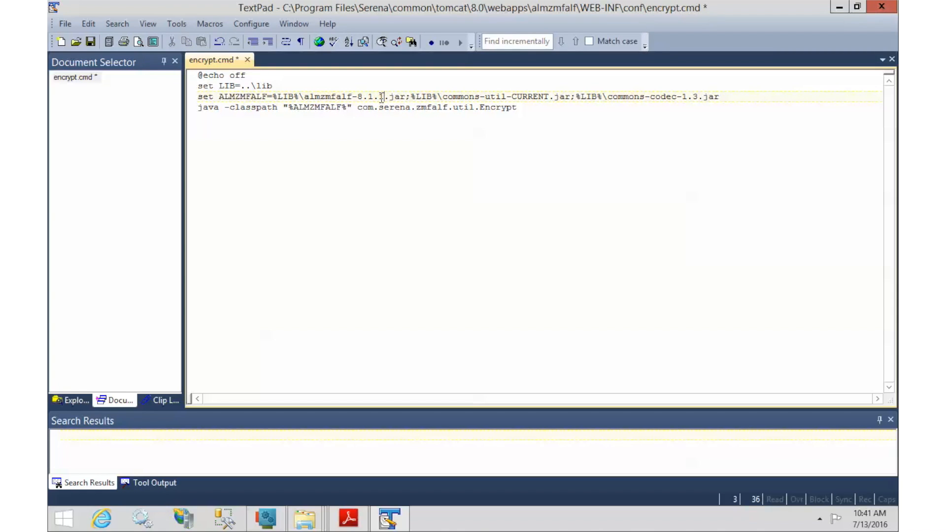
# Replace java with the quoted C:\Program Files\Serena\common\jre\8.0\bin\java path and save
pyautogui.click(208, 107)
pyautogui.moveTo(222, 108); pyautogui.dragTo(193, 109)
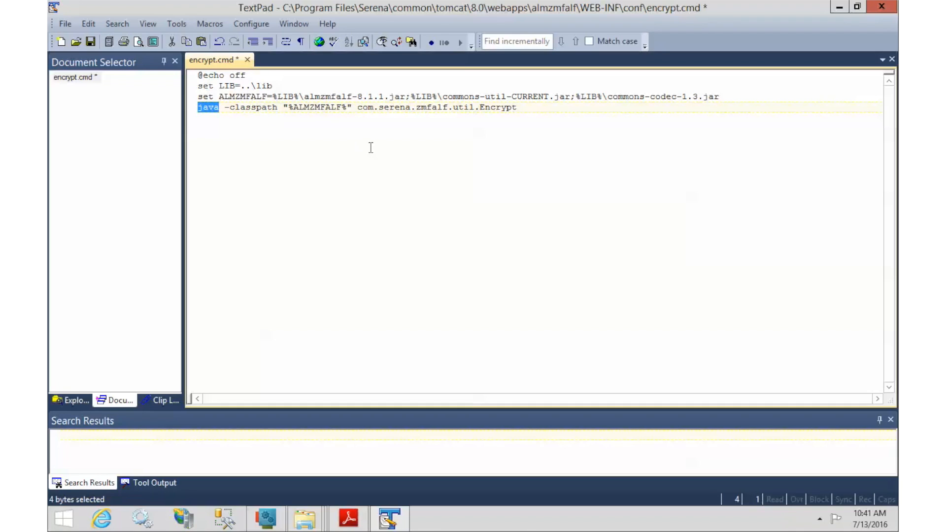
pyautogui.write('"C:\\Program Files\\Serena\\common\\jre\\8.0\\bin\\java"')
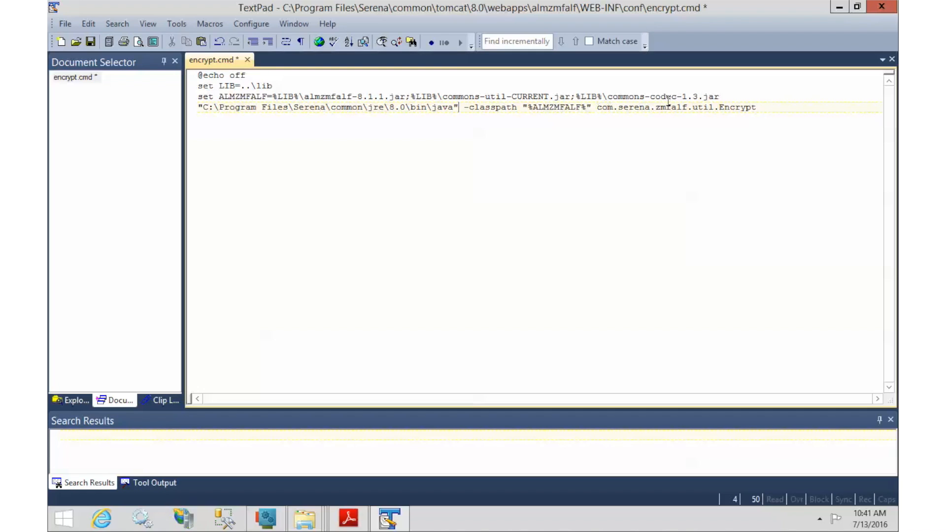
pyautogui.click(90, 42)
# Close TextPad, copy the conf folder path, and launch Command Prompt with Win+R cmd
pyautogui.click(883, 7)
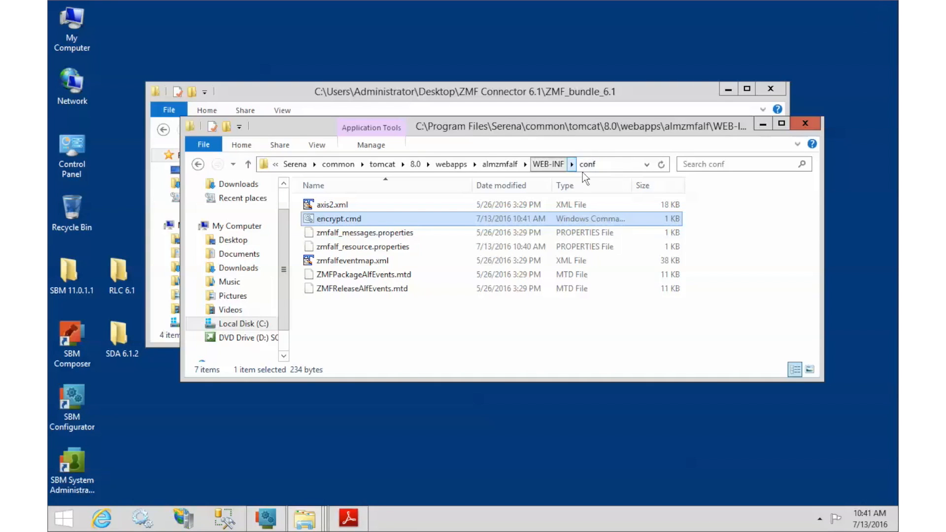
pyautogui.click(625, 163)
pyautogui.press('super+c')
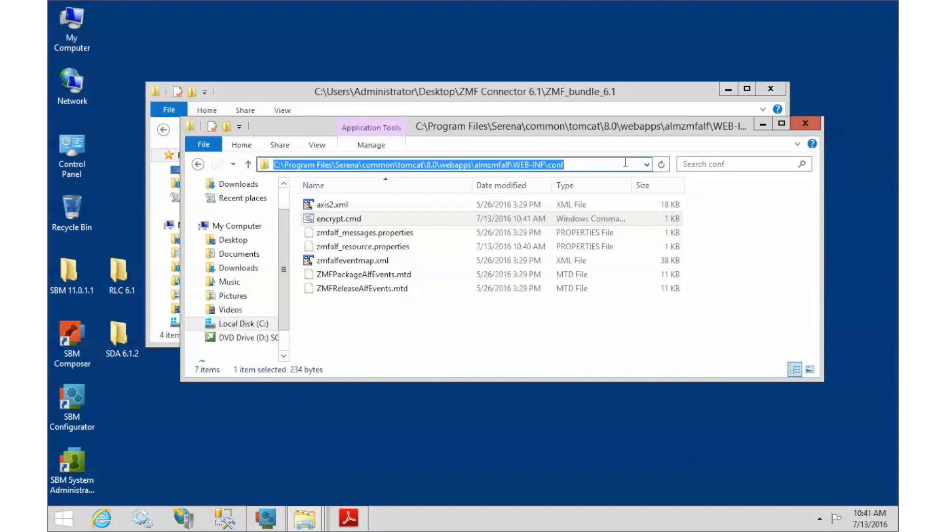
pyautogui.click(63, 518)
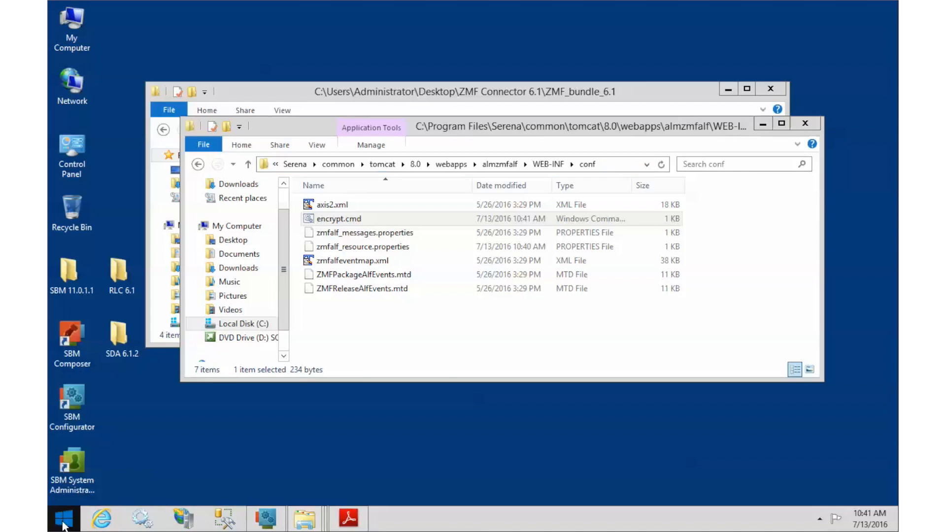
pyautogui.click(226, 374)
pyautogui.press('super+r')
pyautogui.write('cmd')
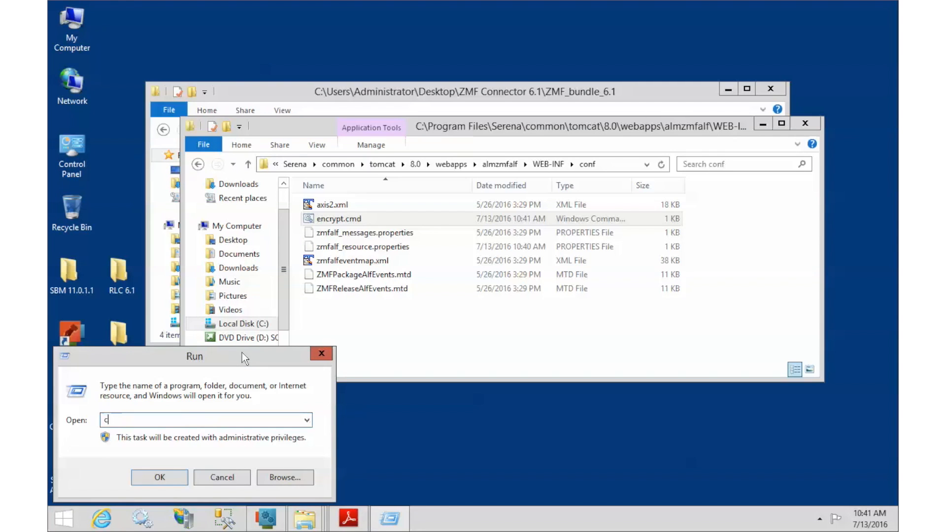
pyautogui.press('Return')
# Change directory to the copied almzmfalf WEB-INF conf path
pyautogui.moveTo(279, 50); pyautogui.dragTo(446, 46)
pyautogui.write('cd')
pyautogui.rightClick(477, 120)
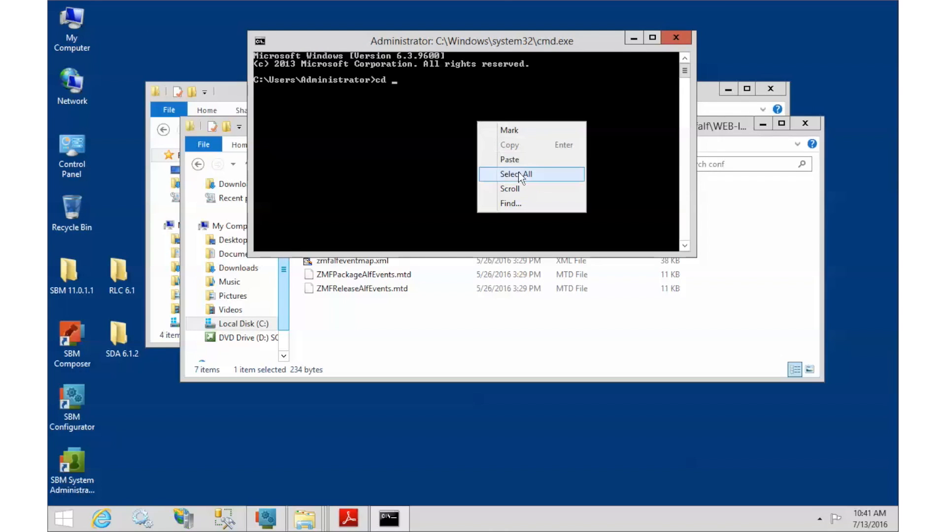
pyautogui.click(531, 157)
pyautogui.press('Return')
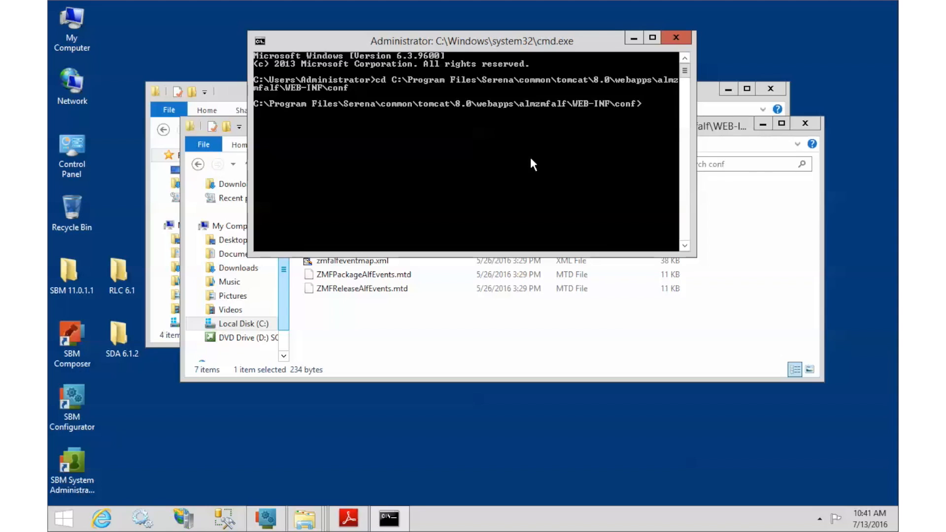
# Run encrypt.cmd until it reports Encryption Complete
pyautogui.moveTo(546, 52); pyautogui.dragTo(544, 242)
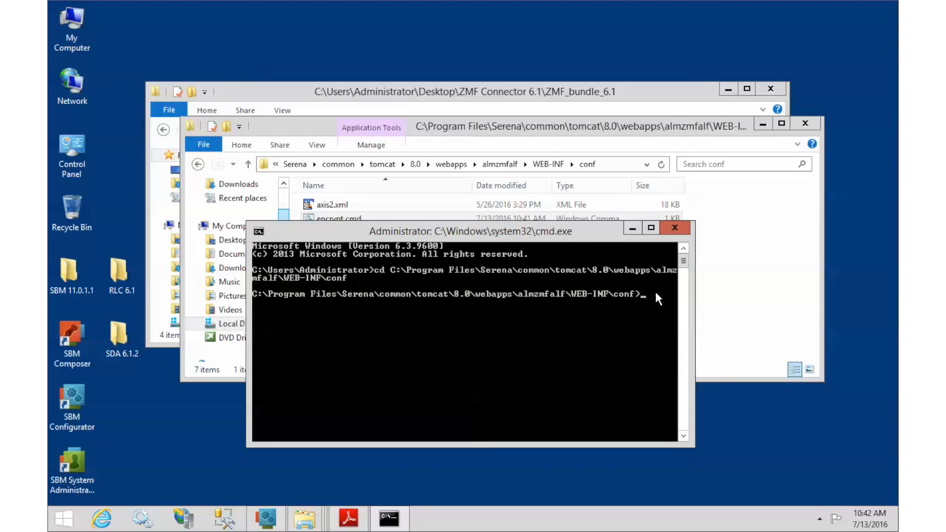
pyautogui.moveTo(610, 232); pyautogui.dragTo(610, 245)
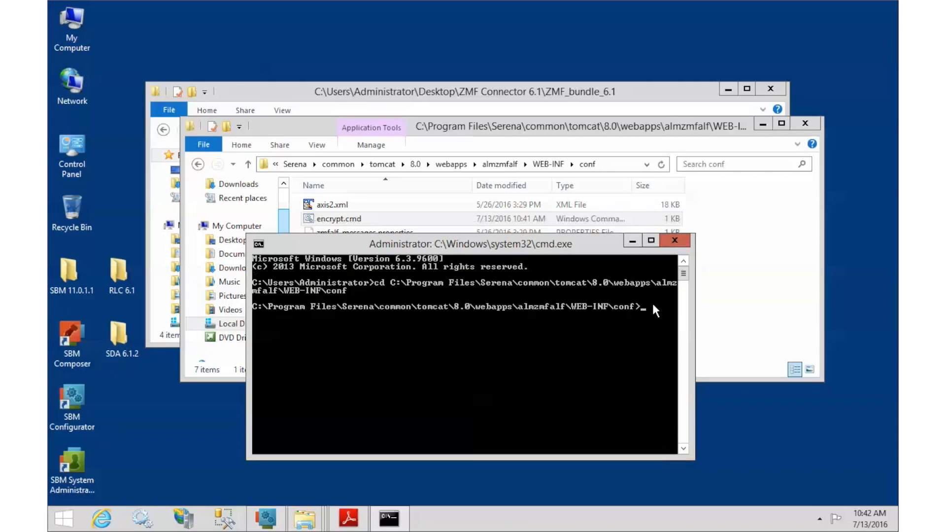
pyautogui.write('encrypt.cmd')
pyautogui.press('Return')
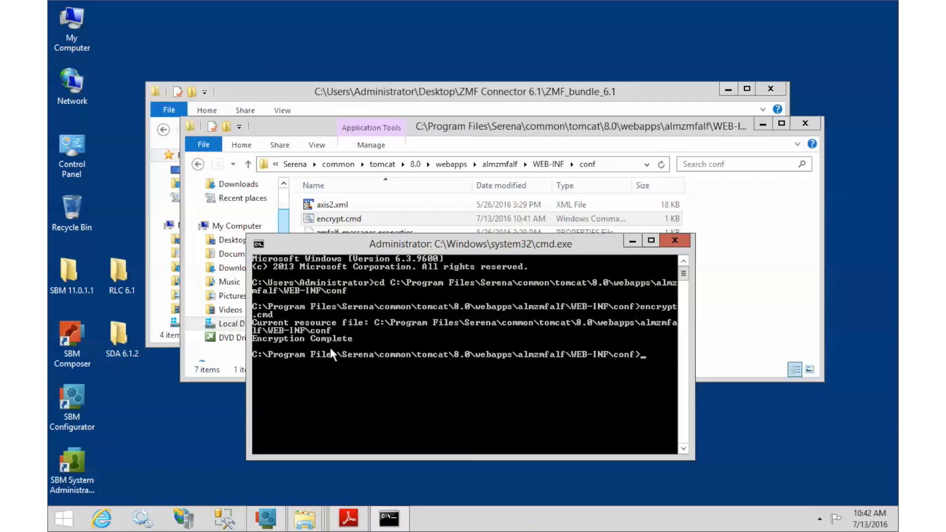
pyautogui.click(517, 146)
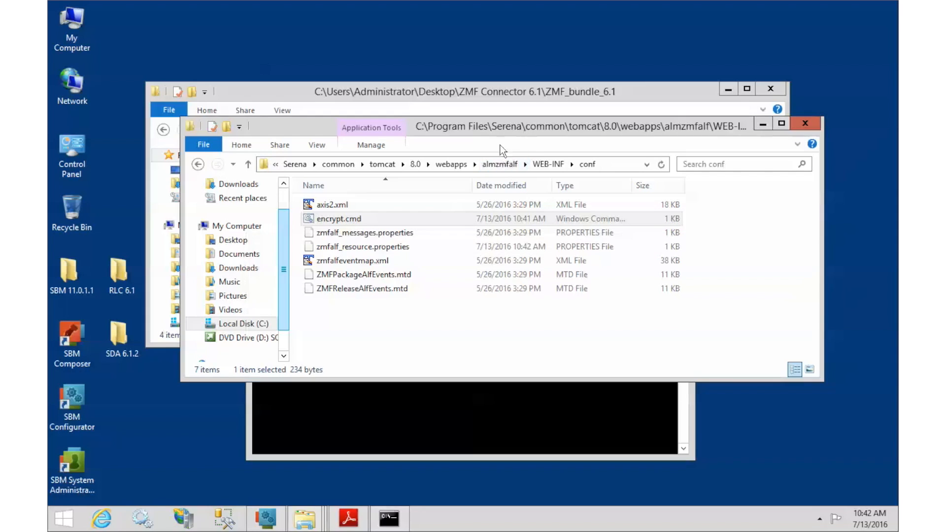
# Confirm in TextPad that zmfalf_resource.properties now holds encrypted SBM credentials, then close it
pyautogui.rightClick(350, 247)
pyautogui.moveTo(468, 335)
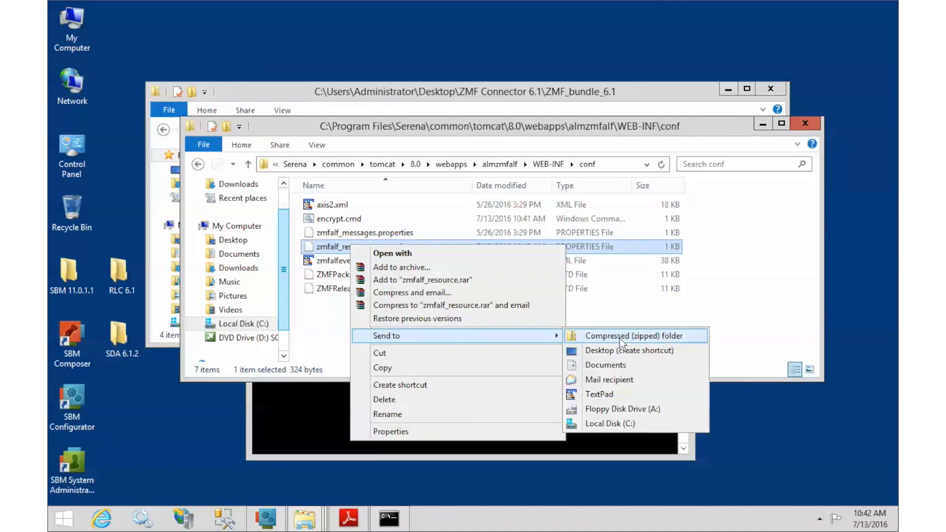
pyautogui.click(622, 394)
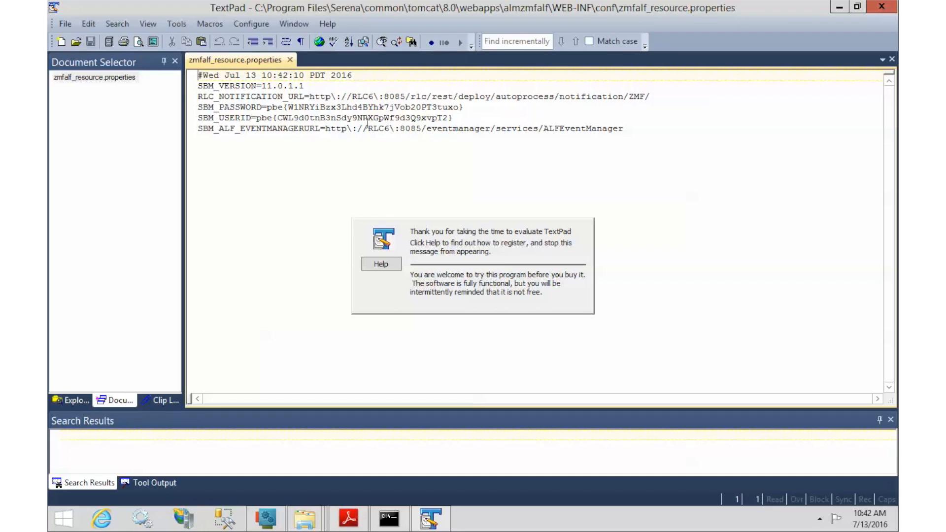
pyautogui.click(890, 7)
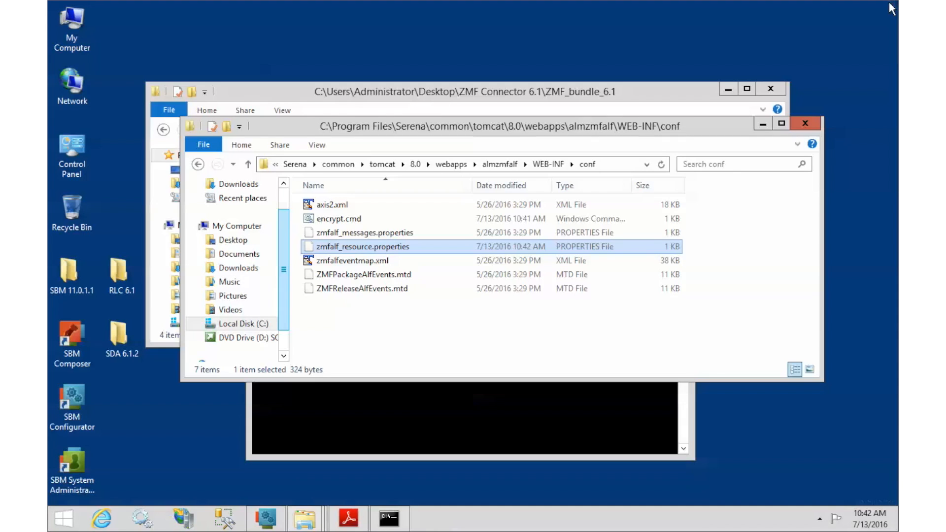
# Go from webapps into the almsernet\WEB-INF folder
pyautogui.click(451, 165)
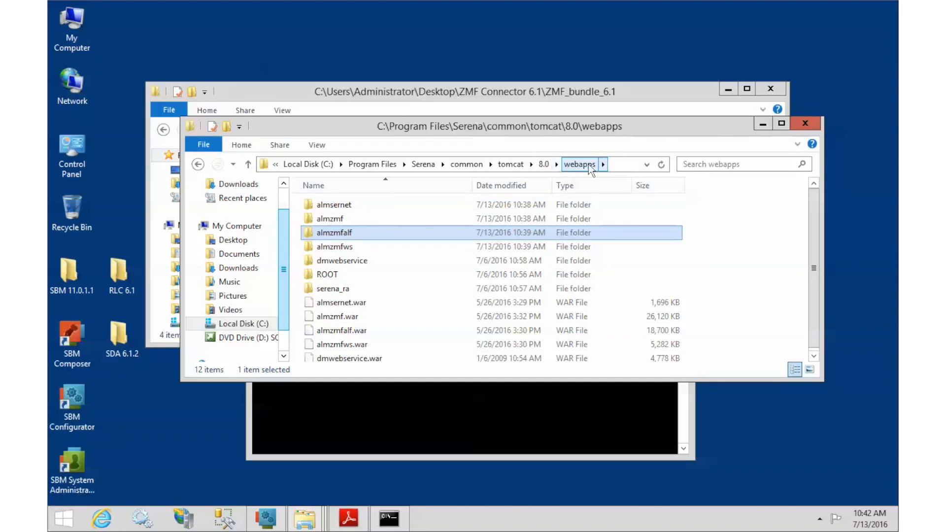
pyautogui.doubleClick(338, 205)
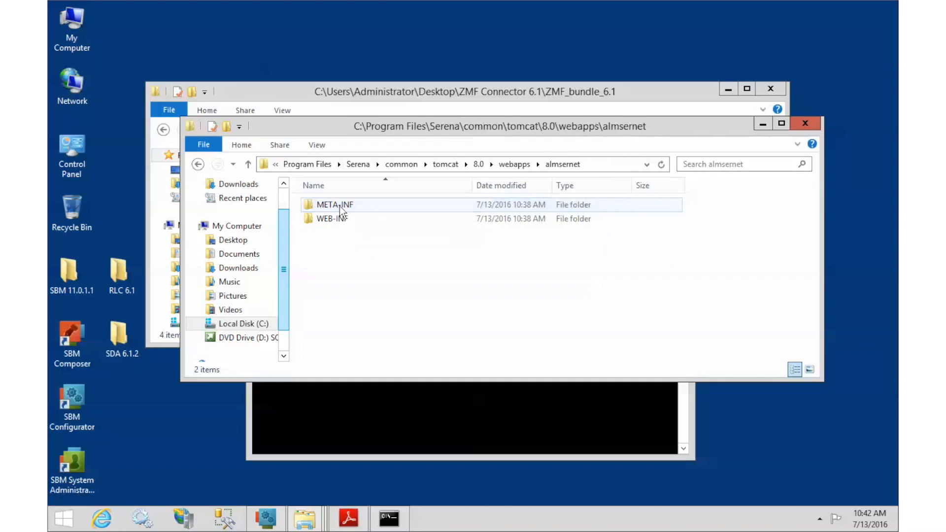
pyautogui.doubleClick(338, 218)
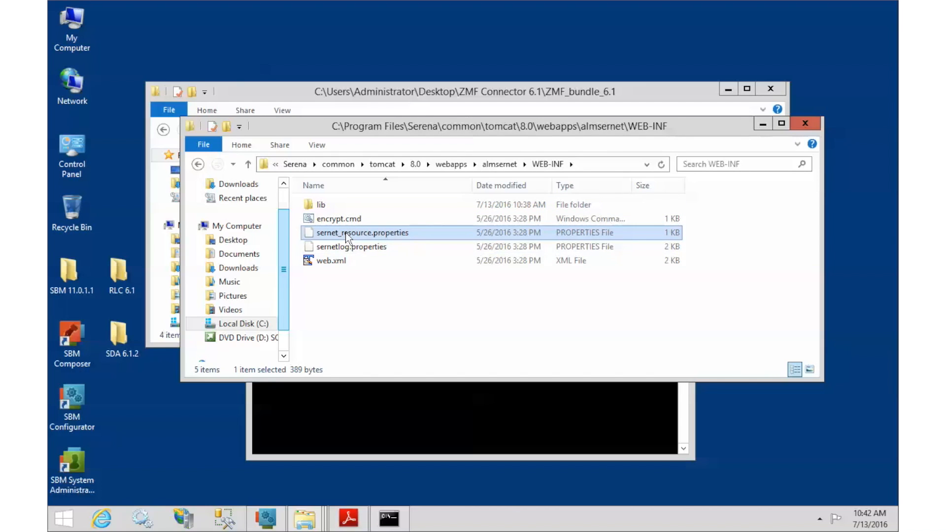
# Open sernet_resource.properties in TextPad and review the TRACE through DEFAULT_MSGLOG_PATH settings
pyautogui.rightClick(346, 236)
pyautogui.moveTo(426, 323)
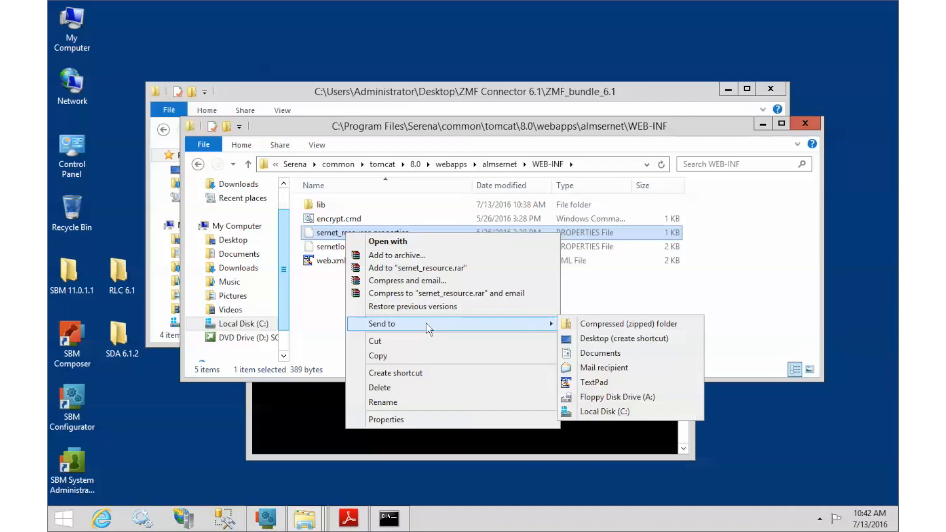
pyautogui.click(599, 382)
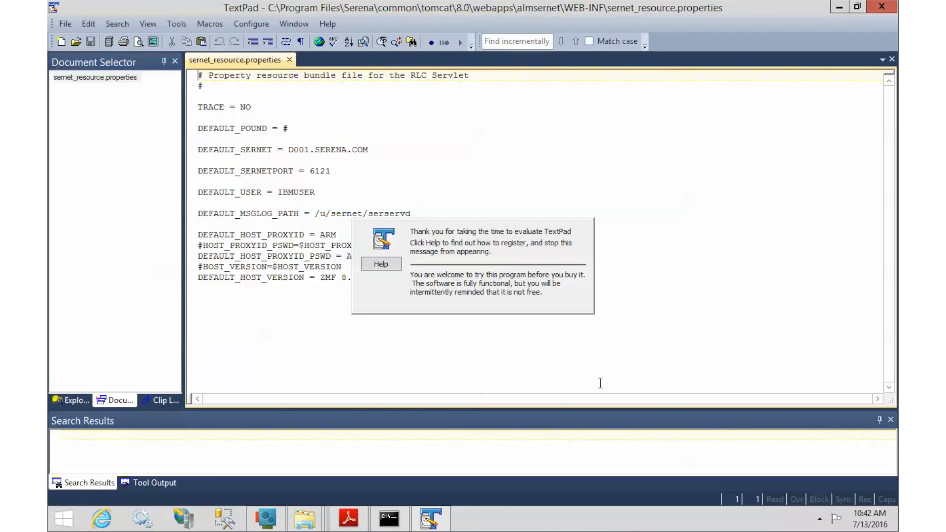
pyautogui.click(199, 110)
pyautogui.moveTo(220, 114)
pyautogui.mouseDown()
pyautogui.moveTo(420, 177)
pyautogui.moveTo(463, 207)
pyautogui.moveTo(455, 213)
pyautogui.mouseUp()
pyautogui.click(456, 213)
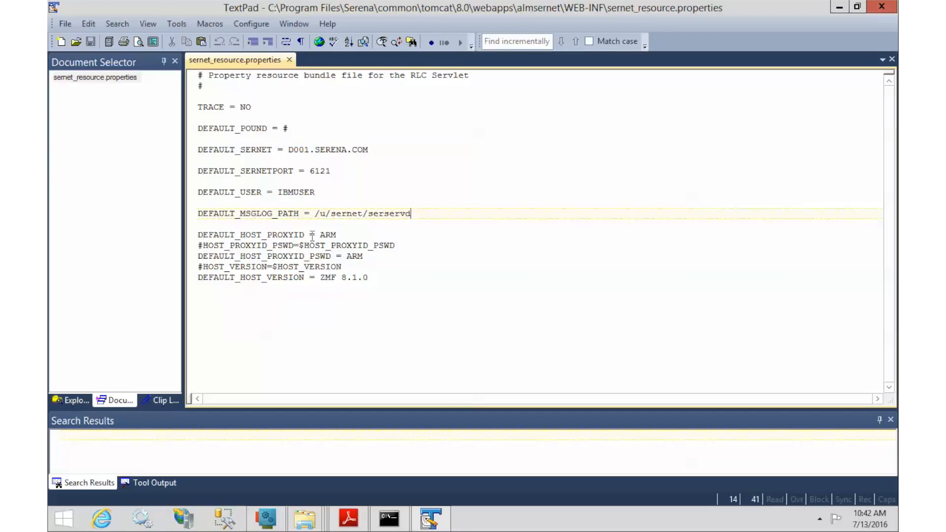
# Replace the ARM values of DEFAULT_HOST_PROXYID and DEFAULT_HOST_PROXYID_PSWD with the proxy credentials
pyautogui.moveTo(320, 235); pyautogui.dragTo(335, 233)
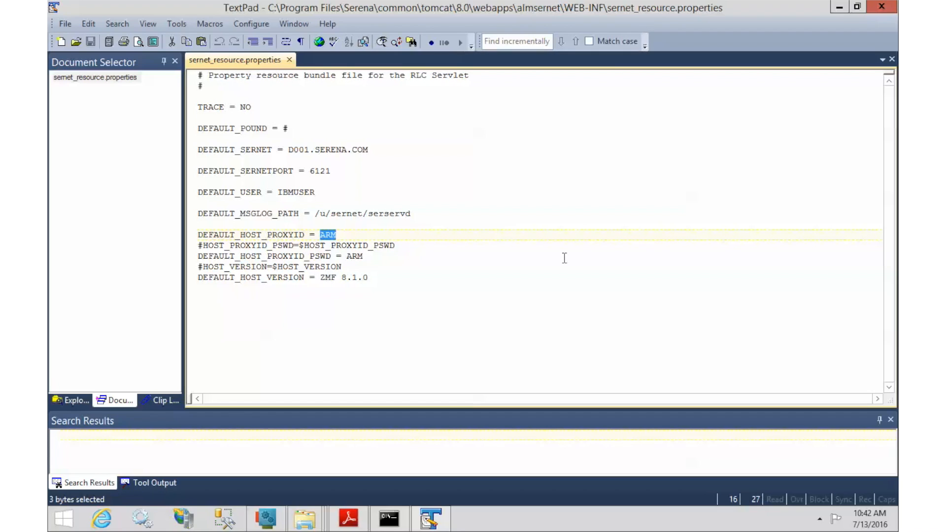
pyautogui.write('CMNSUP')
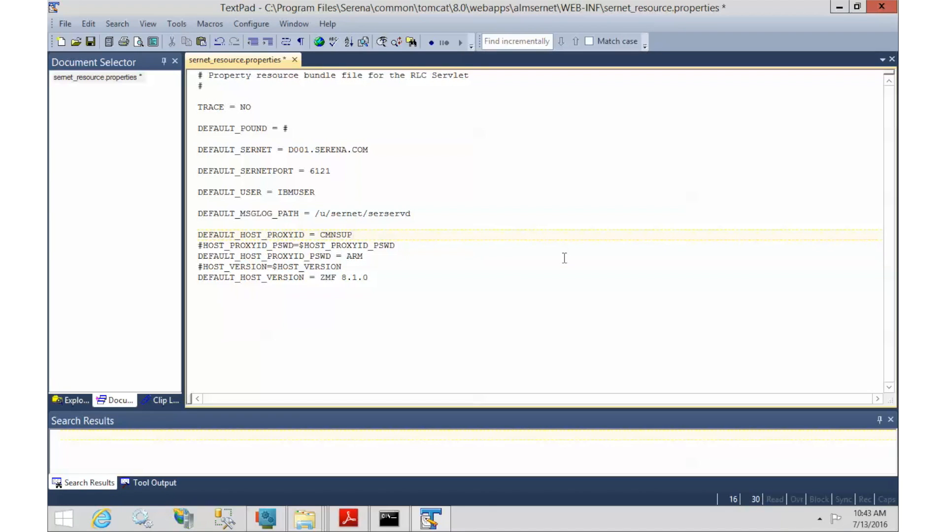
pyautogui.write('1')
pyautogui.moveTo(346, 256); pyautogui.dragTo(362, 260)
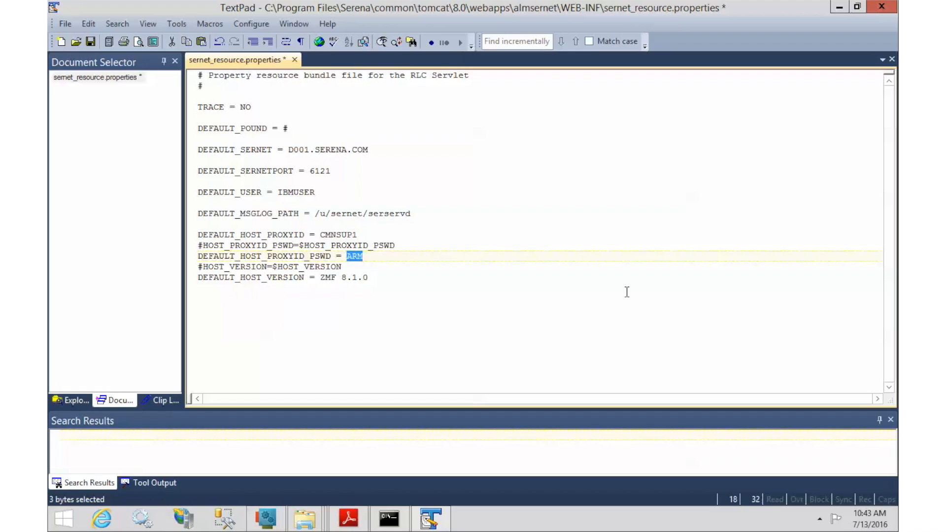
pyautogui.write('password')
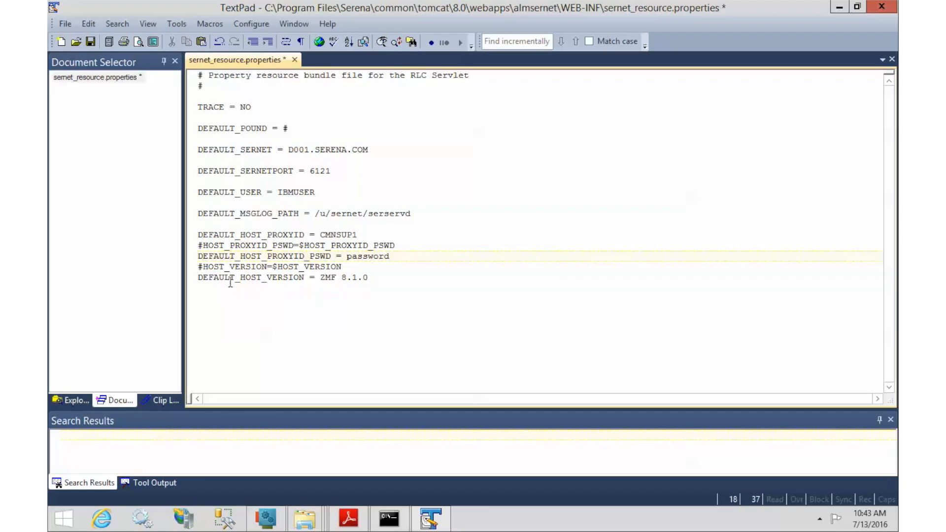
# Set the host version to ZMF 8.1.1.01, then save and close the file
pyautogui.moveTo(341, 277); pyautogui.dragTo(374, 278)
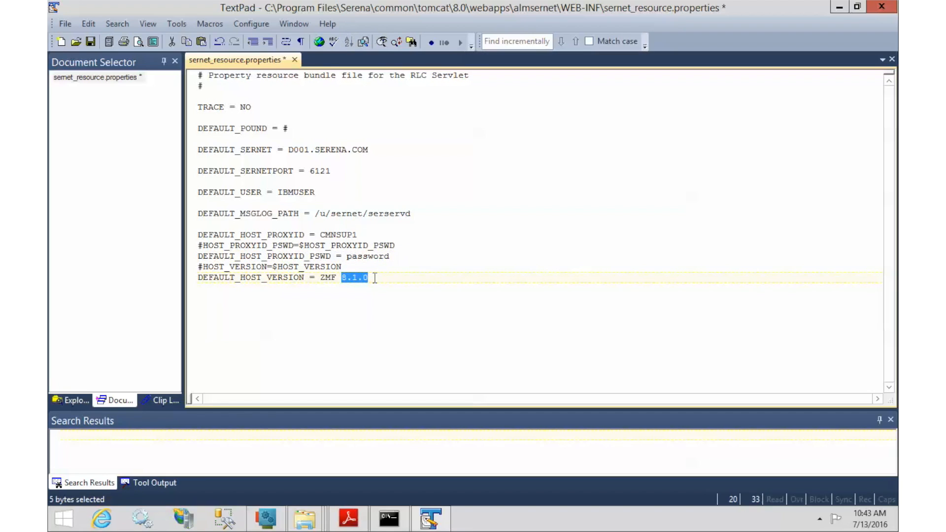
pyautogui.write('8.1.0')
pyautogui.press('BackSpace')
pyautogui.write('1.01')
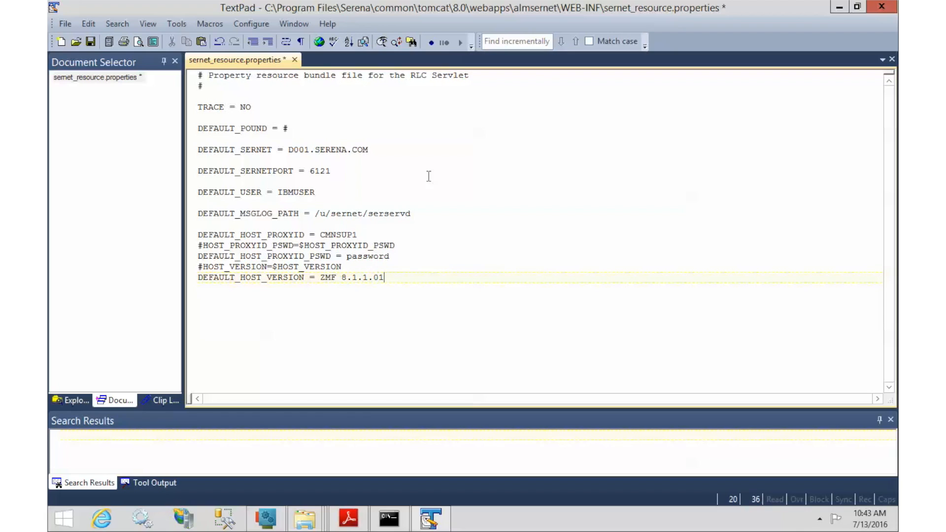
pyautogui.click(90, 42)
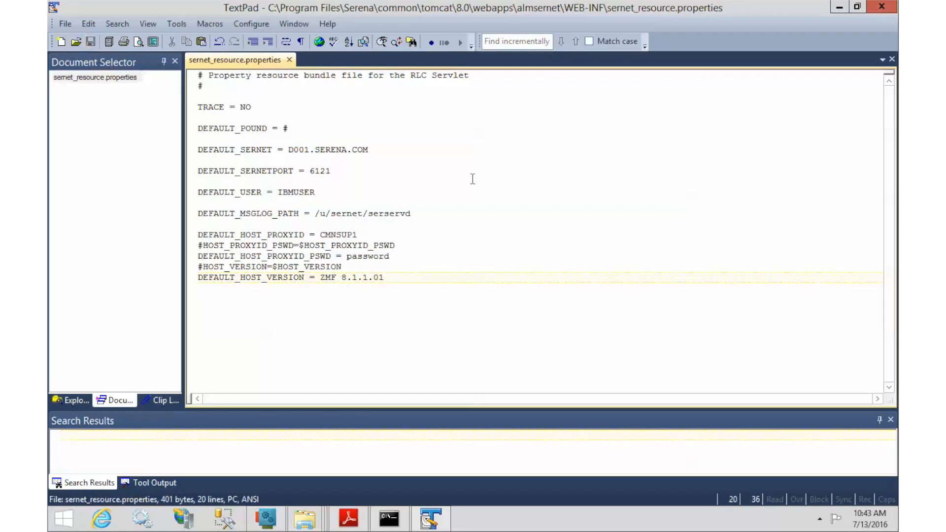
pyautogui.click(894, 14)
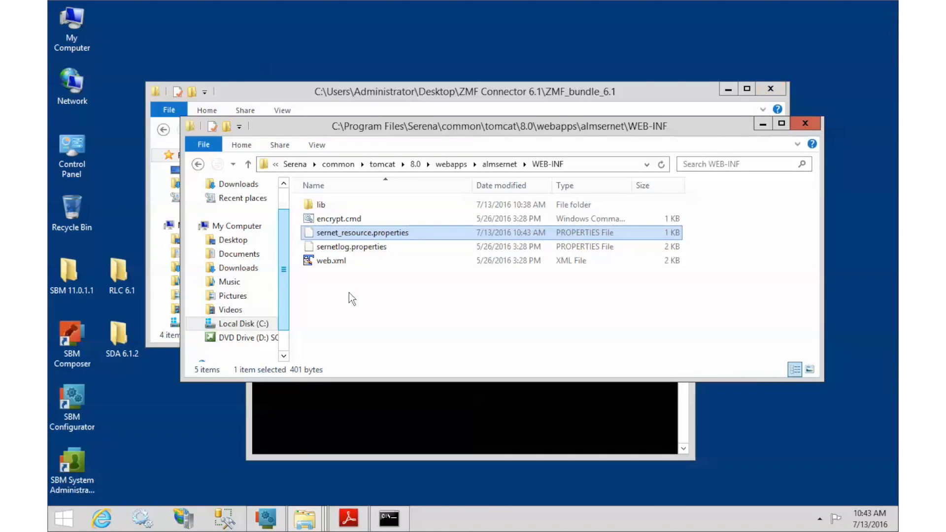
# Open encrypt.cmd in TextPad and change the jar to almsernet-8.1.1.jar
pyautogui.click(330, 220)
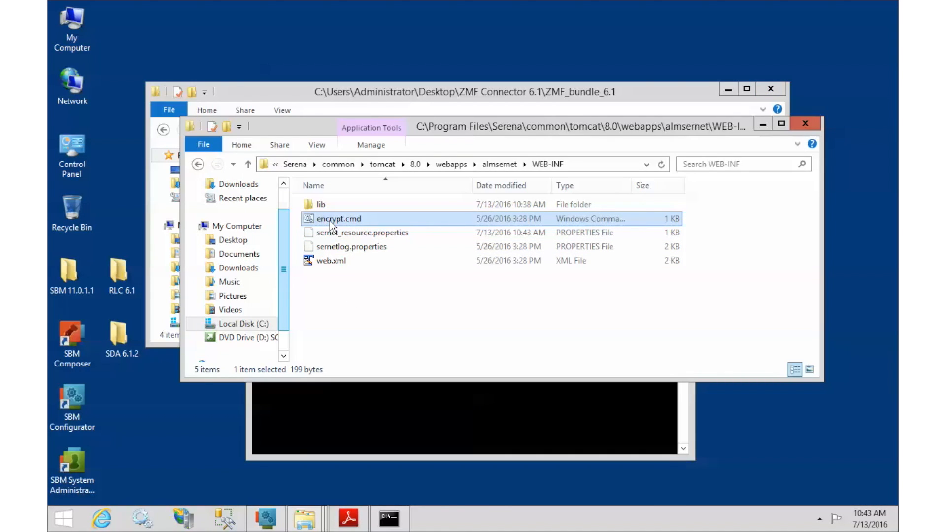
pyautogui.rightClick(329, 221)
pyautogui.moveTo(402, 363)
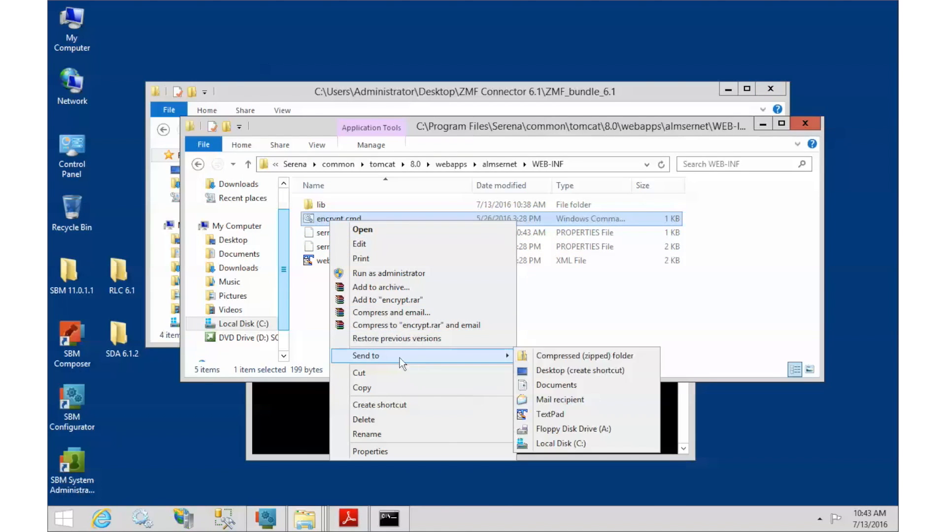
pyautogui.click(557, 415)
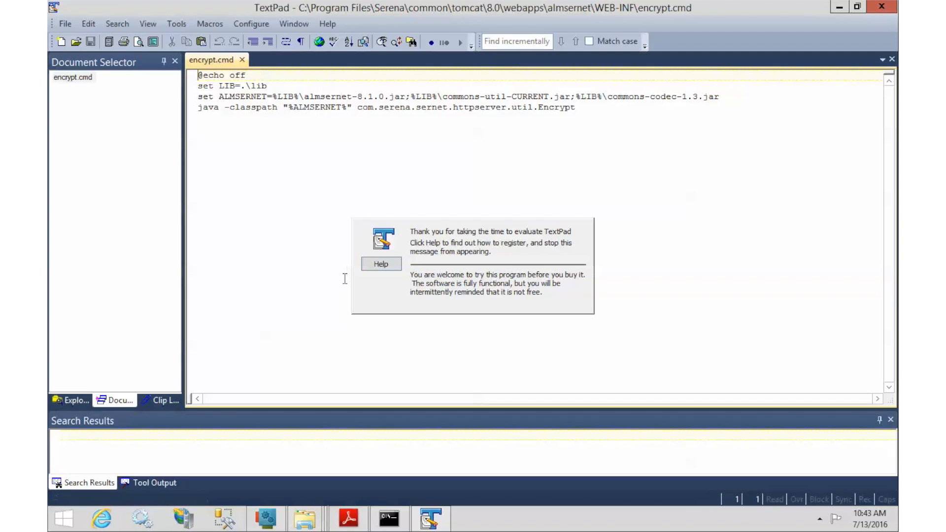
pyautogui.click(378, 96)
pyautogui.press('Delete')
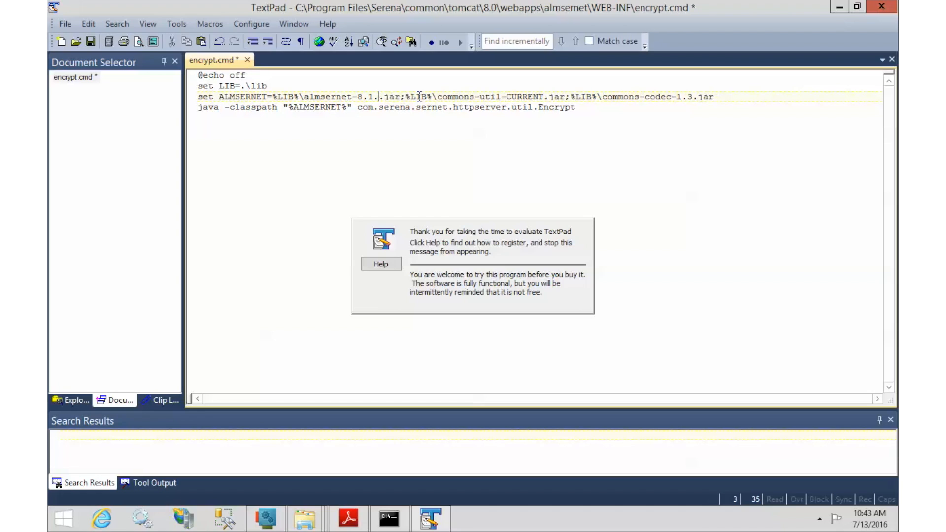
pyautogui.write('1')
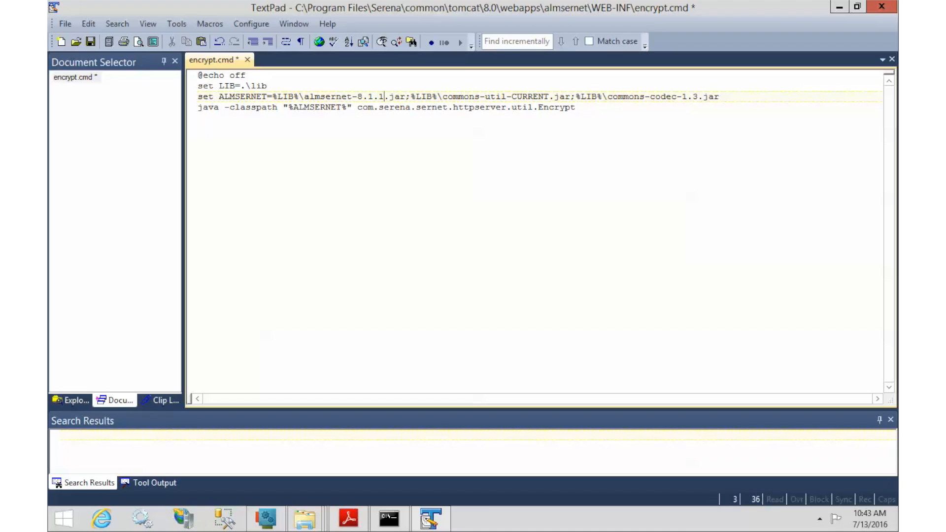
# Replace java with the full C:\Program Files\Serena\common\jre\8.0\bin\java path, then save and close
pyautogui.doubleClick(215, 108)
pyautogui.write('"C:\\Program Files\\Serena\\common\\jre\\8.0\\bin\\java"')
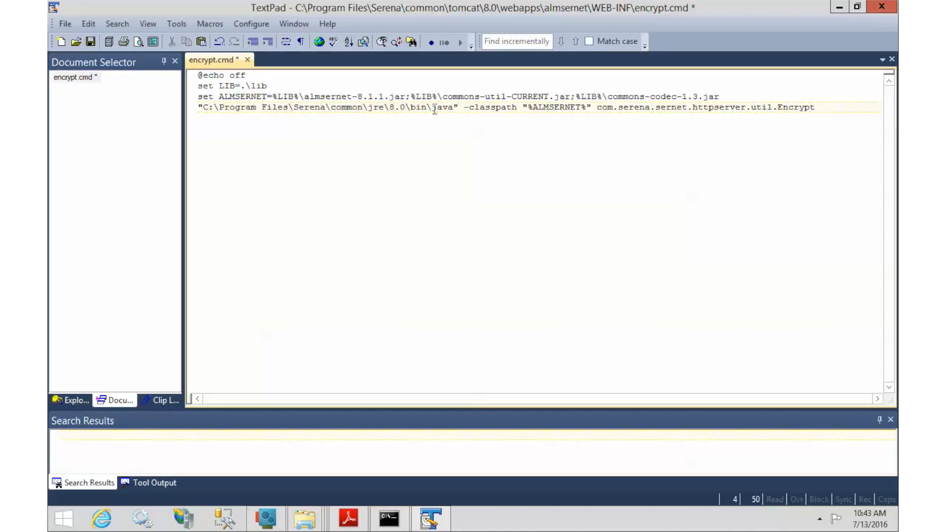
pyautogui.click(91, 41)
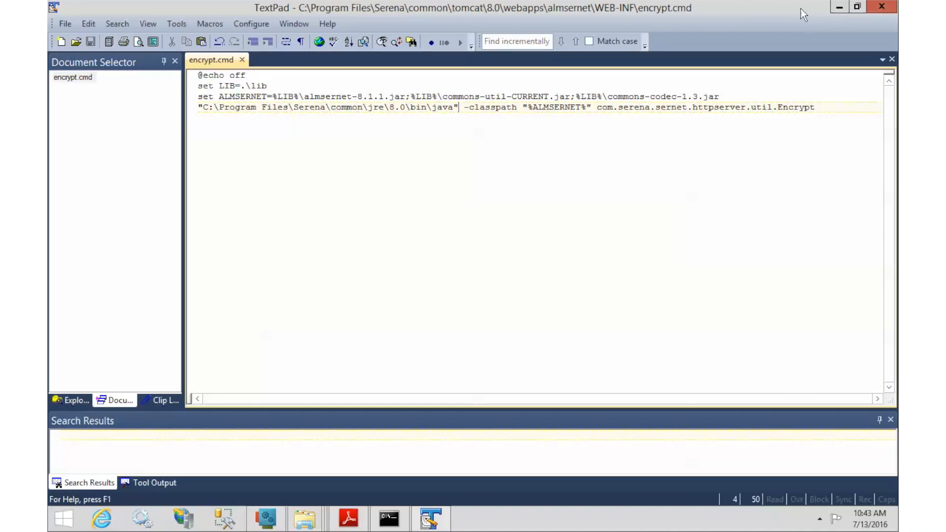
pyautogui.click(887, 9)
pyautogui.click(600, 166)
pyautogui.press('super+c')
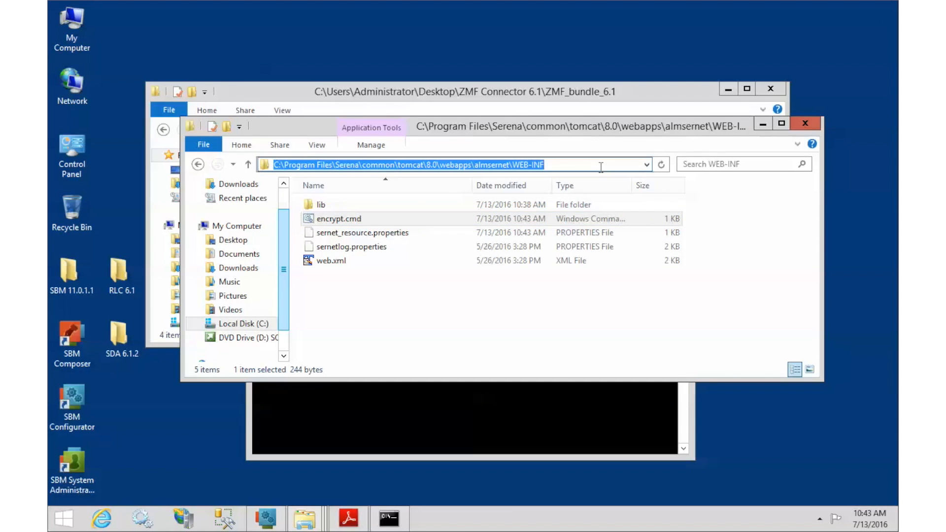
# In Command Prompt, cd into the pasted almsernet WEB-INF folder path
pyautogui.click(602, 411)
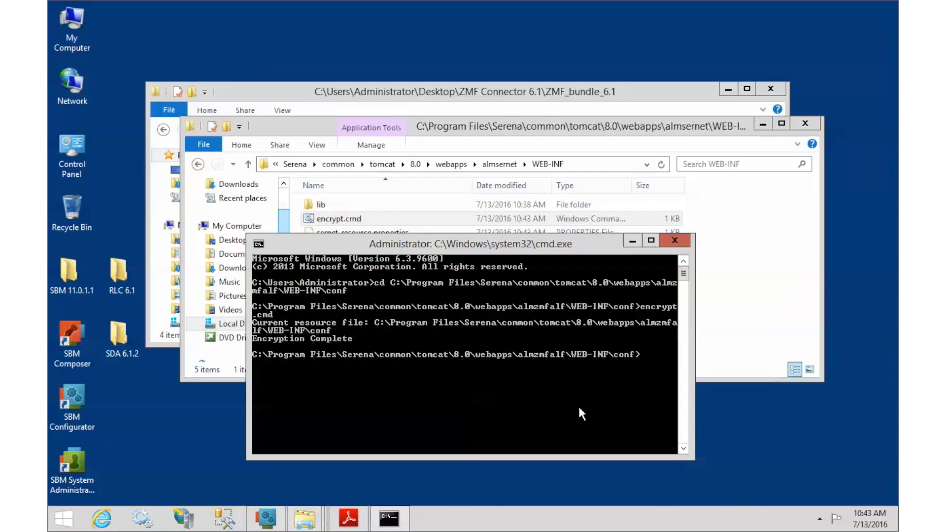
pyautogui.write('cd')
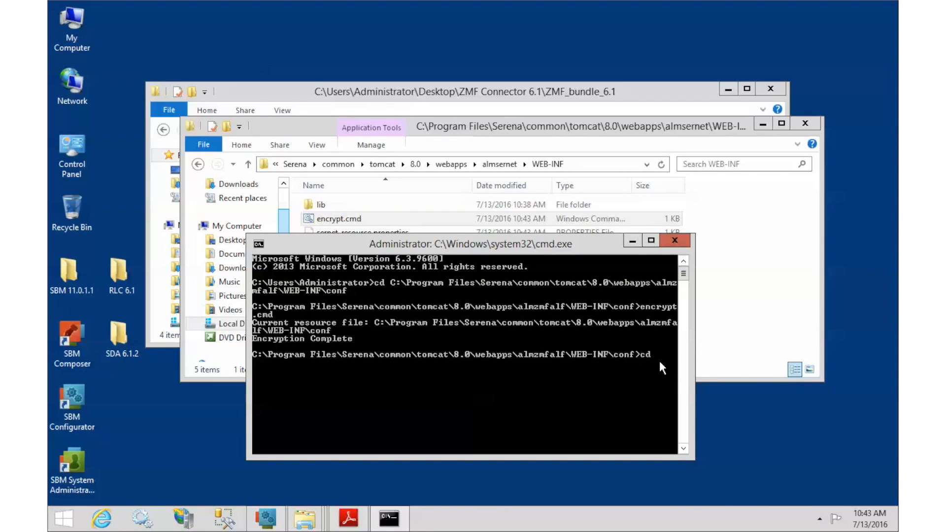
pyautogui.rightClick(660, 353)
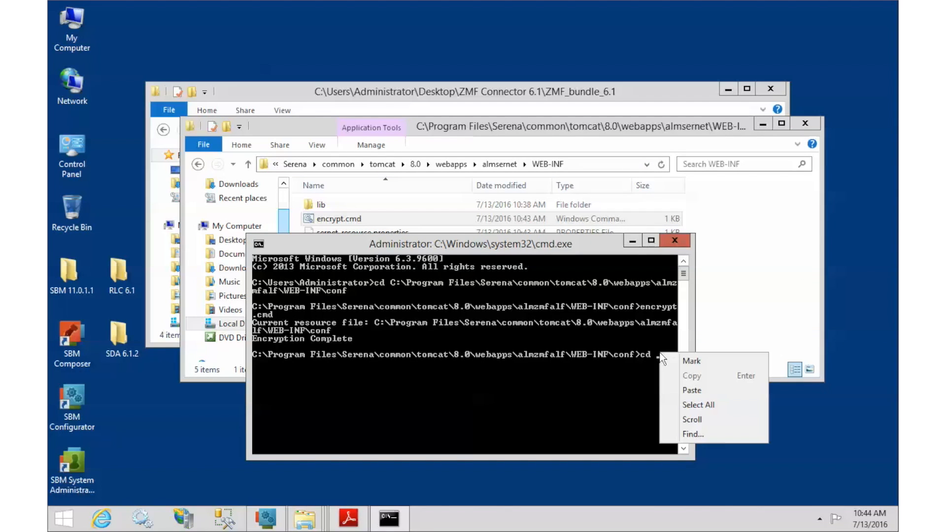
pyautogui.click(692, 389)
pyautogui.press('Return')
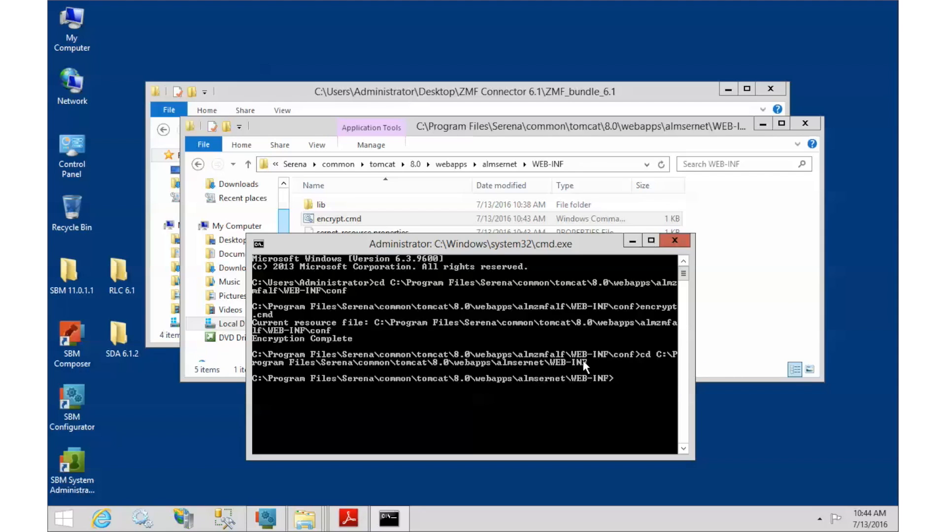
# Run encrypt.cmd there to encrypt the resource file
pyautogui.write('encry')
pyautogui.write('pt.cmd')
pyautogui.press('Return')
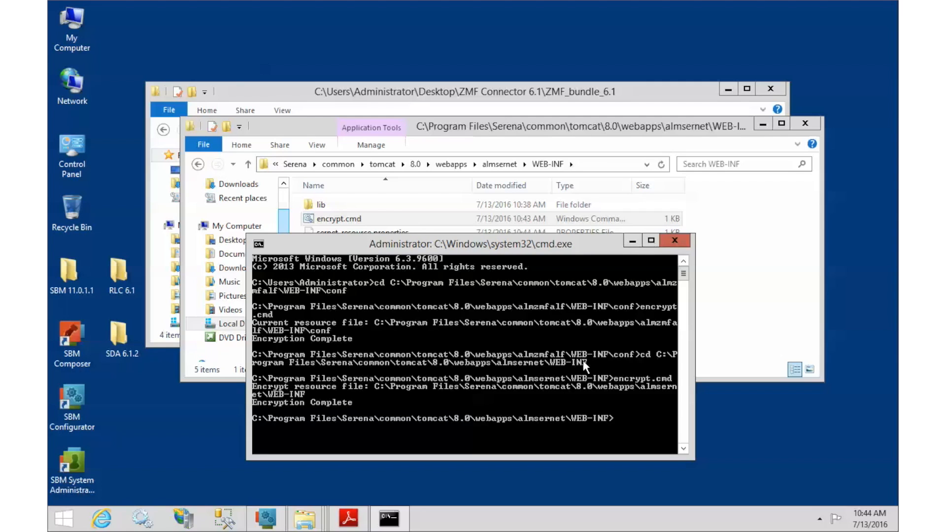
pyautogui.click(758, 304)
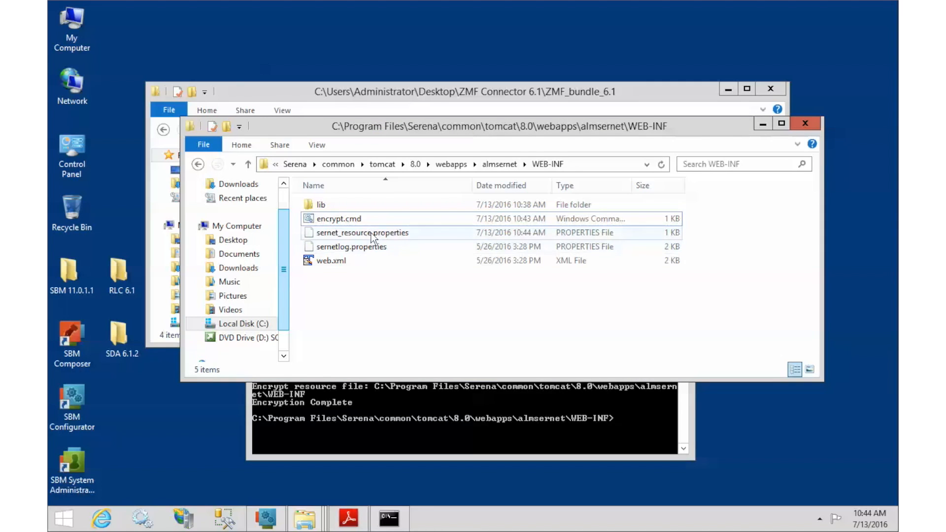
# Check sernet_resource.properties in TextPad for pbe{} encrypted values, then return to the connector guide PDF
pyautogui.click(371, 233)
pyautogui.rightClick(371, 232)
pyautogui.moveTo(460, 326)
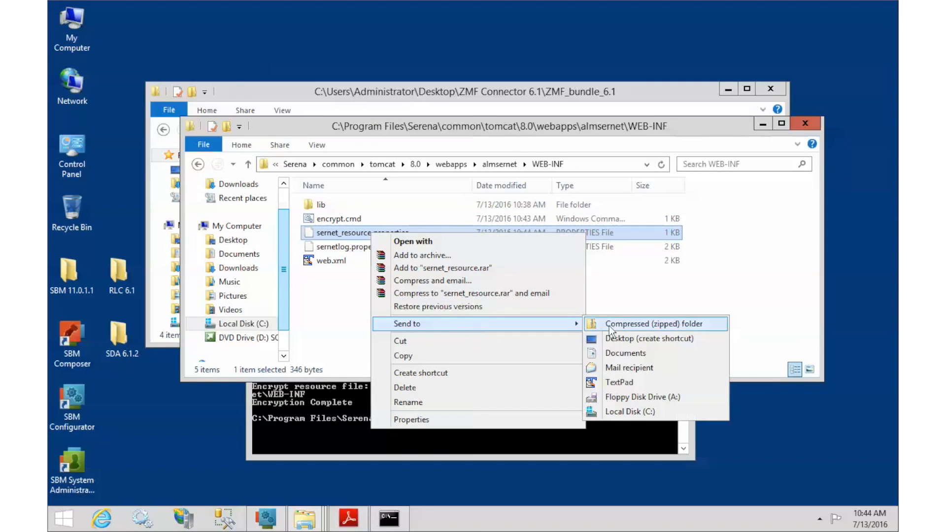
pyautogui.click(628, 381)
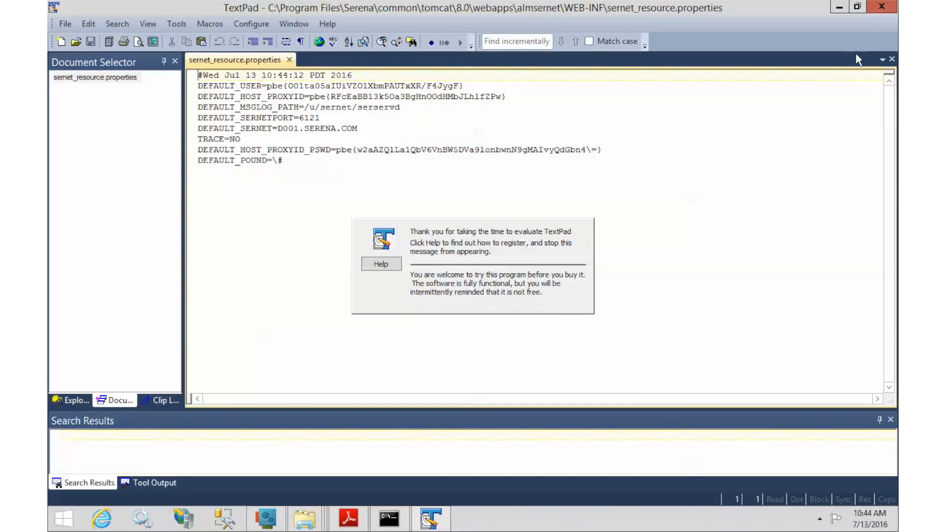
pyautogui.click(879, 10)
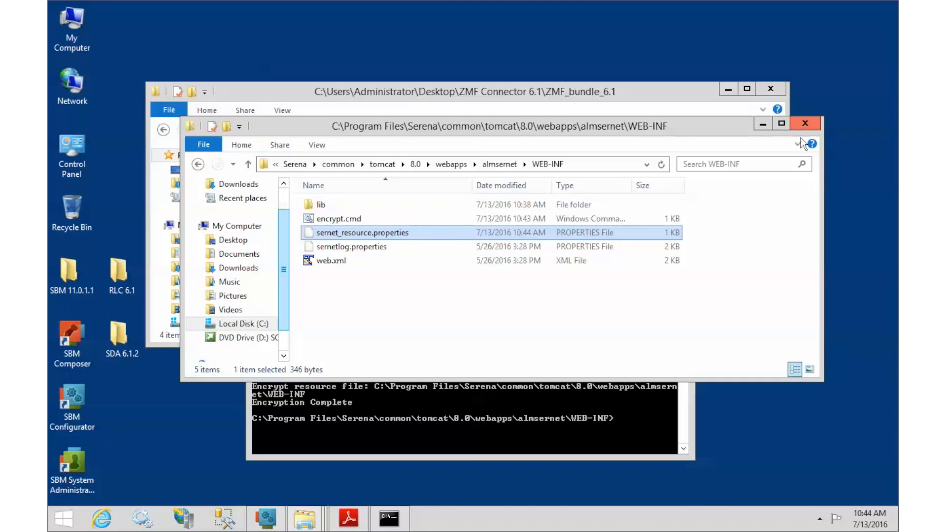
pyautogui.click(348, 518)
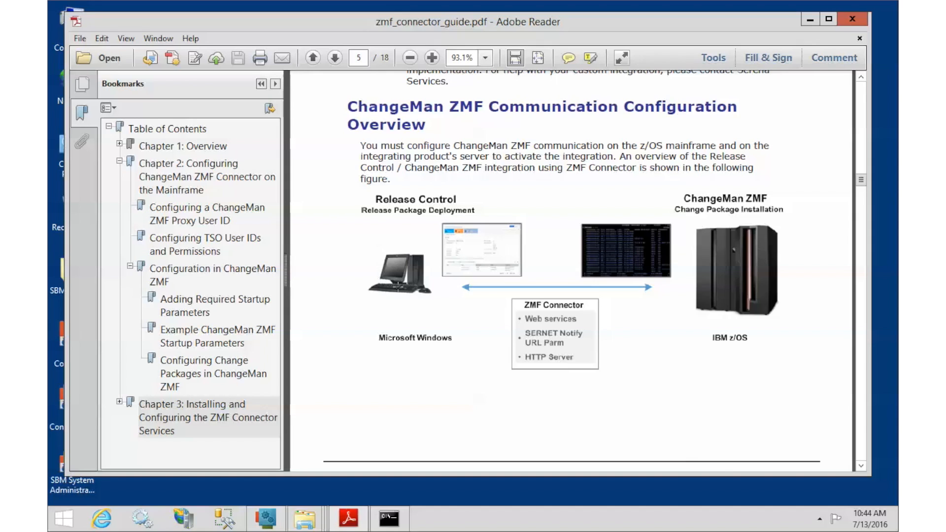
# Extract RLC_ChangeManZMF_6.1.0.0_2.0.zip in Desktop\RLC Plugin 6.1 into a same-named folder
pyautogui.click(808, 20)
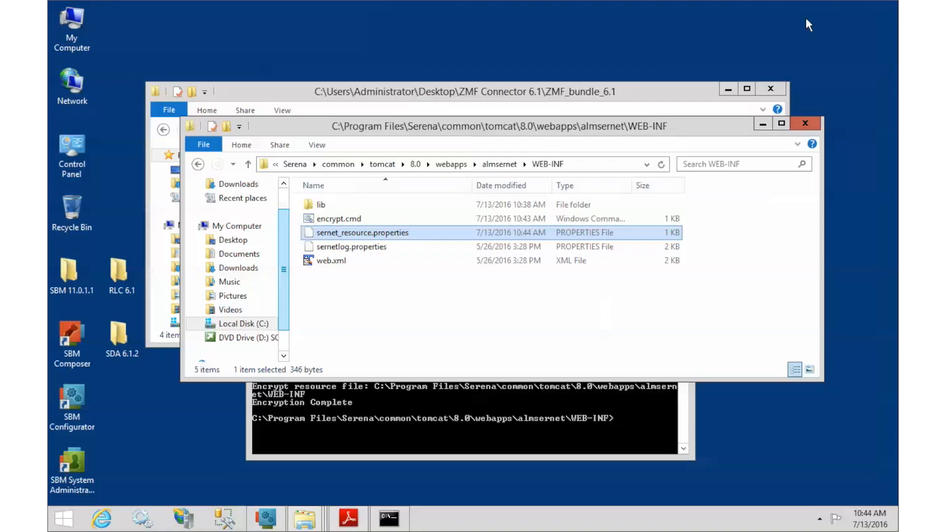
pyautogui.click(761, 123)
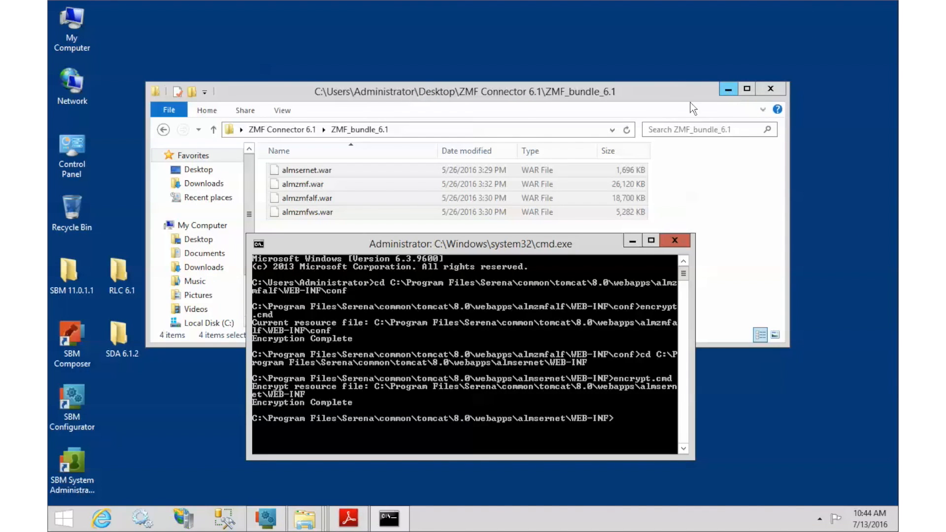
pyautogui.click(298, 131)
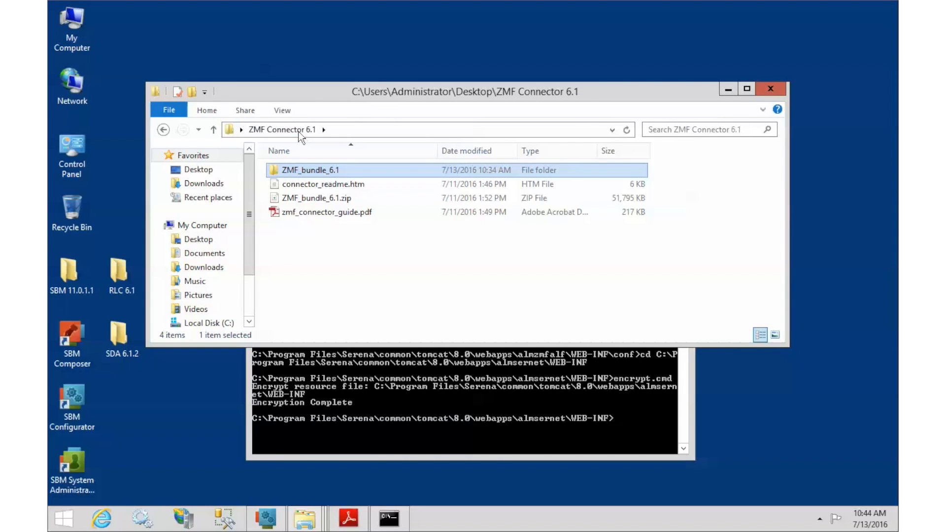
pyautogui.click(197, 170)
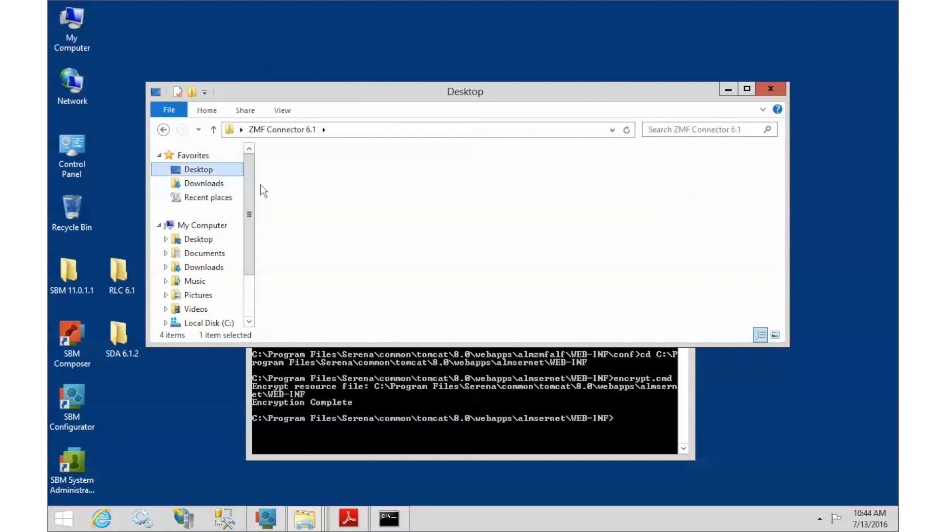
pyautogui.doubleClick(636, 183)
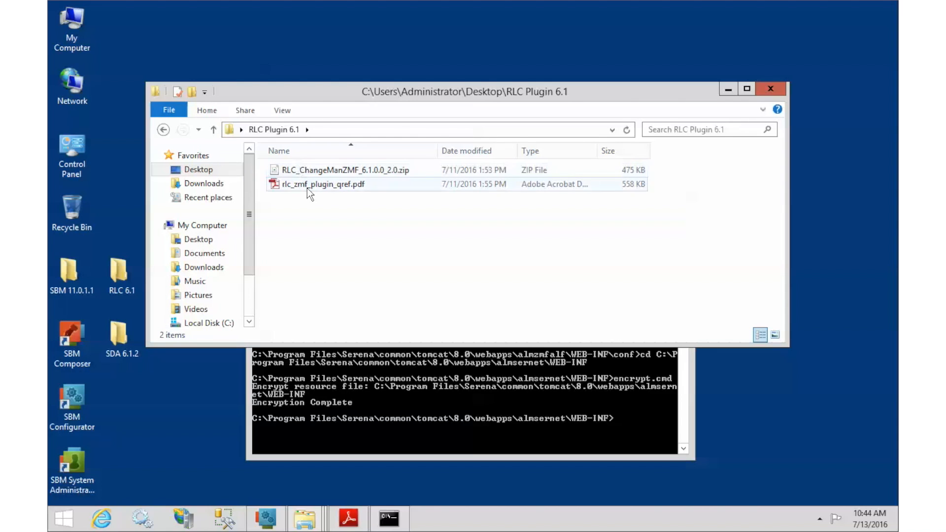
pyautogui.click(318, 172)
pyautogui.moveTo(318, 172); pyautogui.dragTo(358, 248)
pyautogui.click(407, 282)
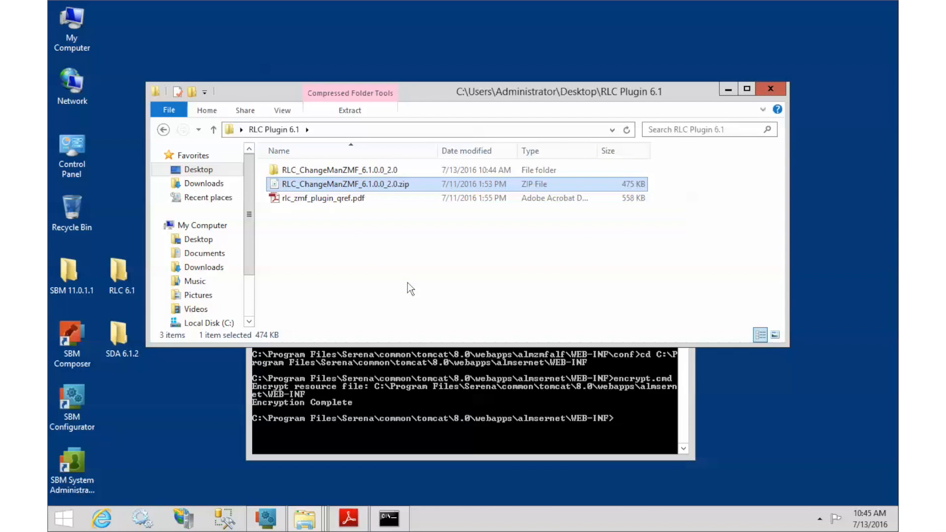
# Open and enlarge the rlc_zmf_plugin_qref.pdf quick reference to read it
pyautogui.doubleClick(321, 200)
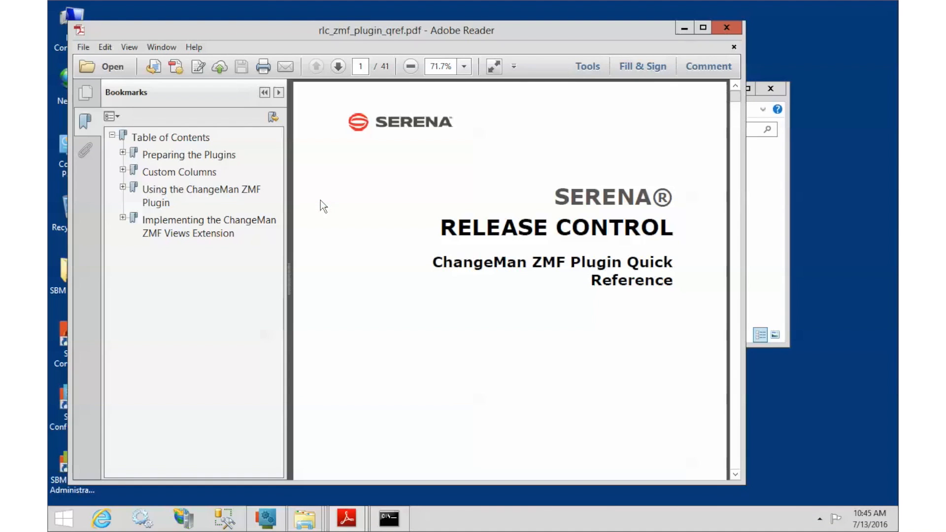
pyautogui.moveTo(744, 453); pyautogui.dragTo(894, 453)
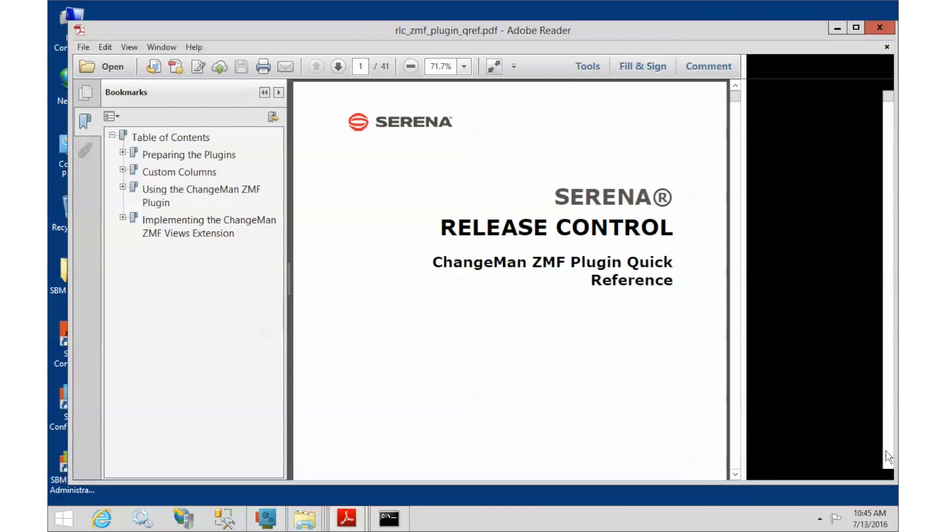
pyautogui.click(832, 31)
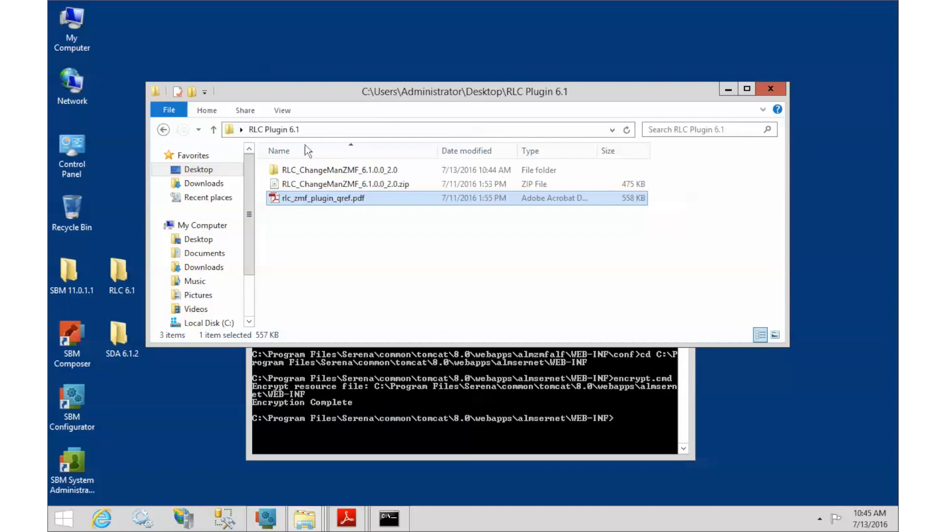
# Select rlc-provider-zmf and rlc-client-zmf 6.1.0.0-2.0 jars in the extracted folder
pyautogui.doubleClick(315, 171)
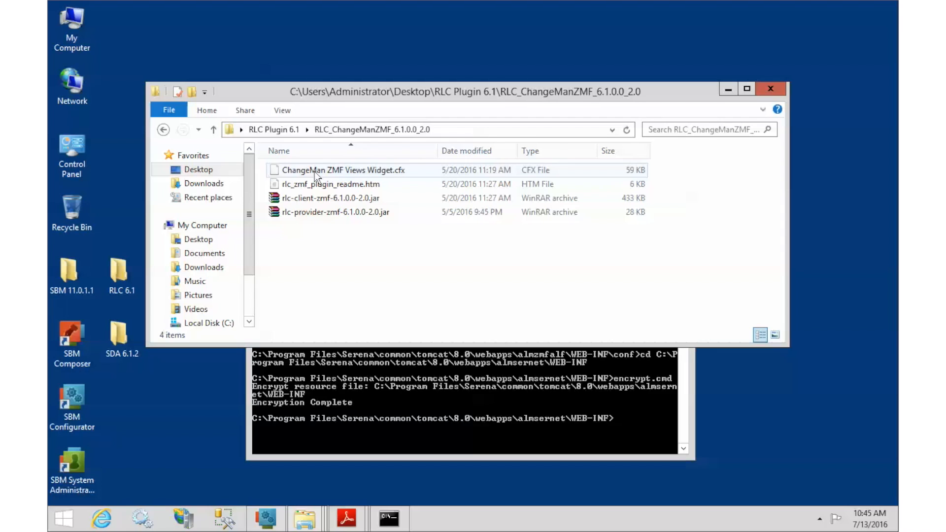
pyautogui.click(325, 217)
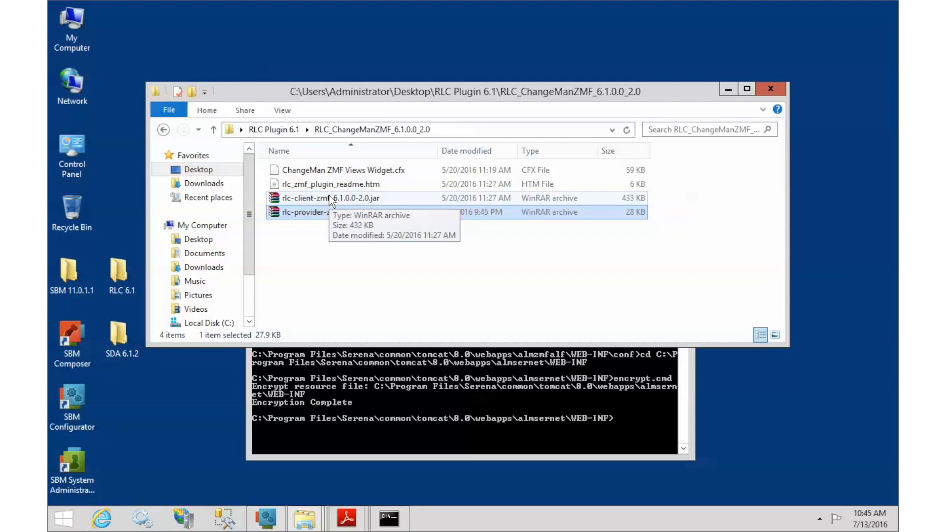
pyautogui.keyDown('ctrl'); pyautogui.click(329, 198); pyautogui.keyUp('ctrl')
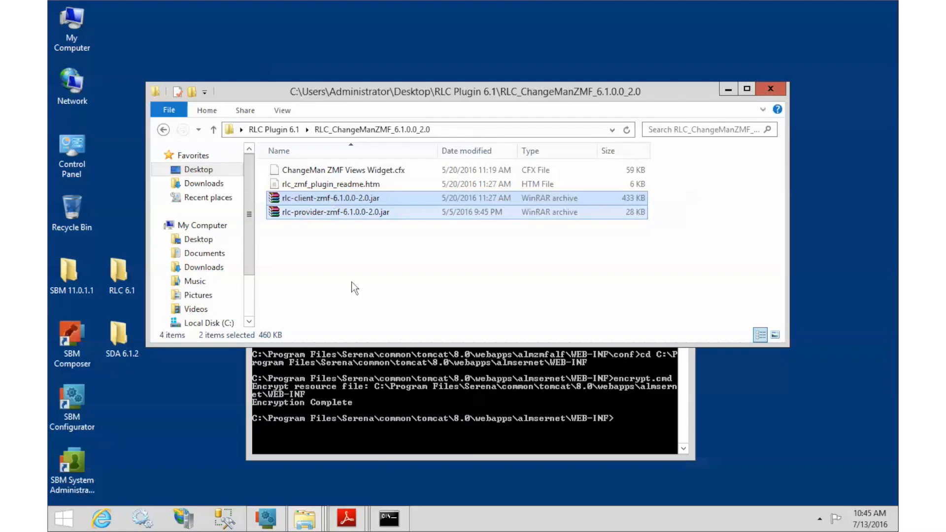
pyautogui.click(303, 525)
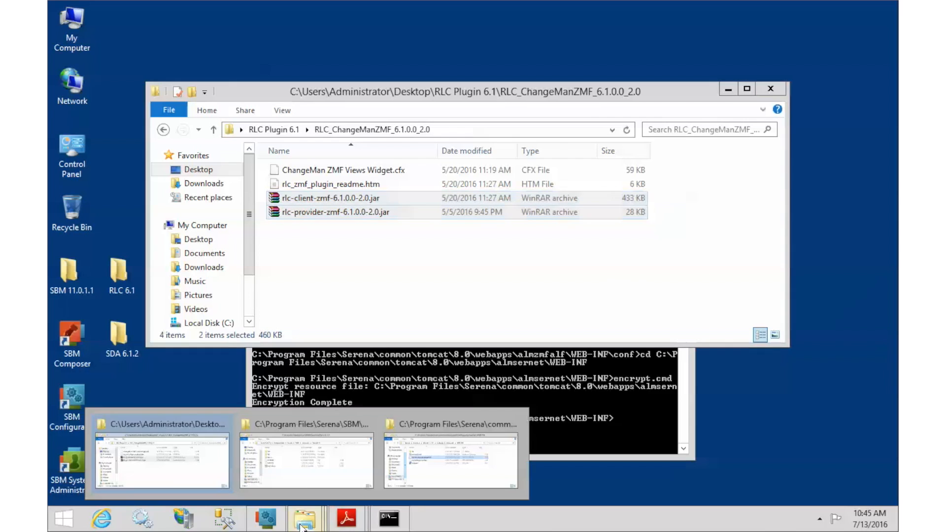
pyautogui.click(302, 481)
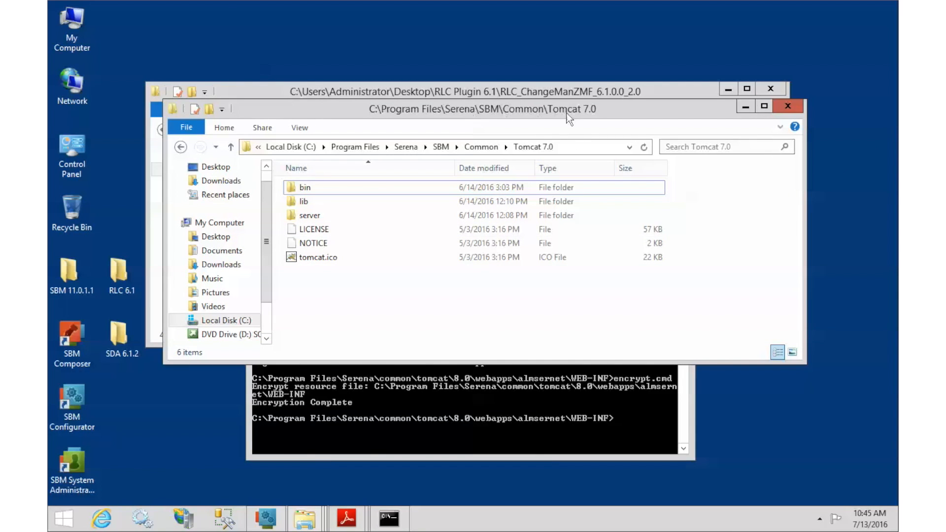
# Paste both jars into Tomcat 7.0\server\default\webapps\rlc\WEB-INF\lib
pyautogui.doubleClick(312, 217)
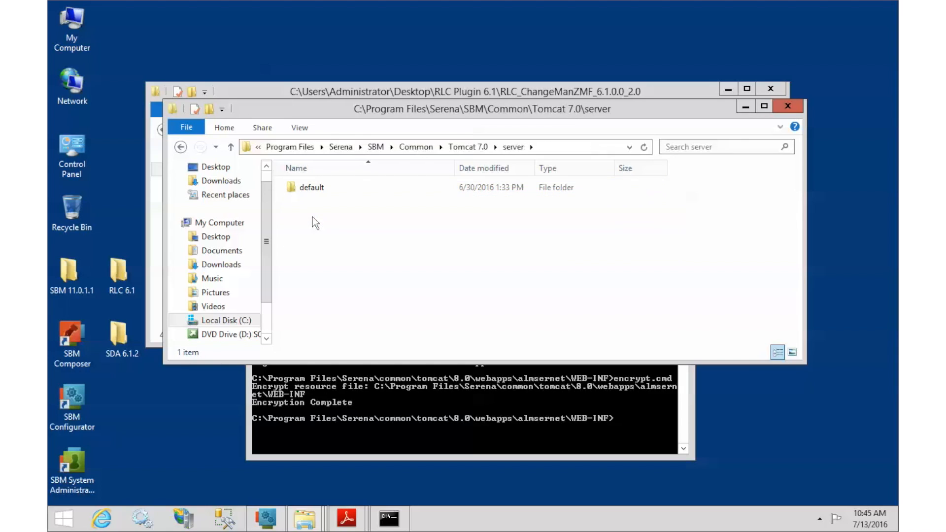
pyautogui.doubleClick(310, 192)
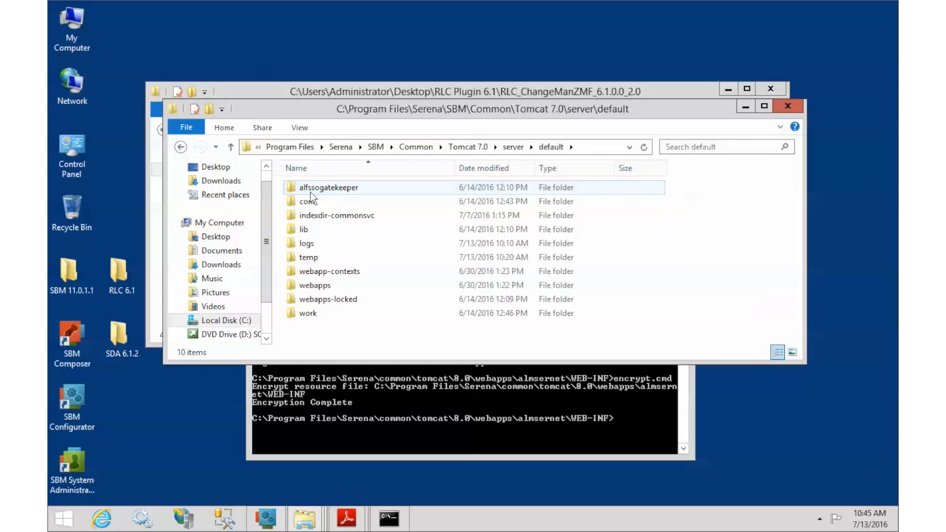
pyautogui.doubleClick(318, 286)
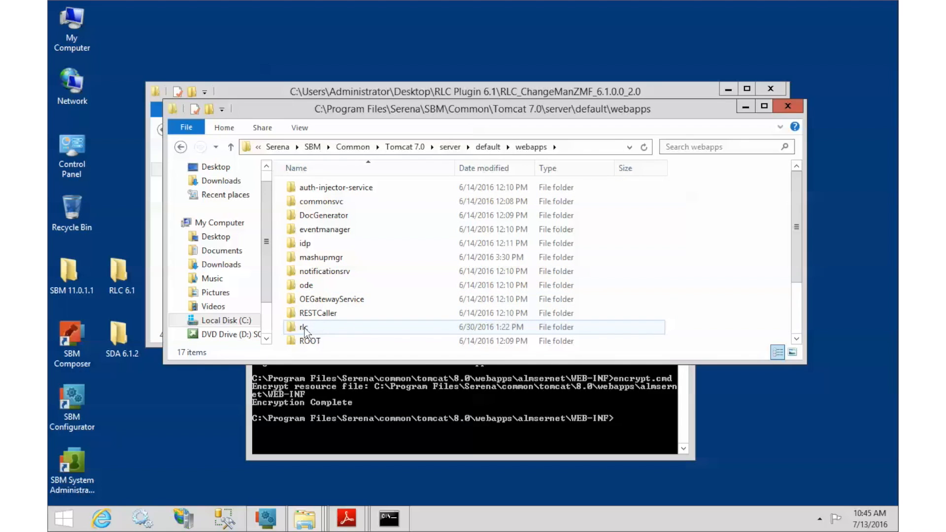
pyautogui.doubleClick(304, 329)
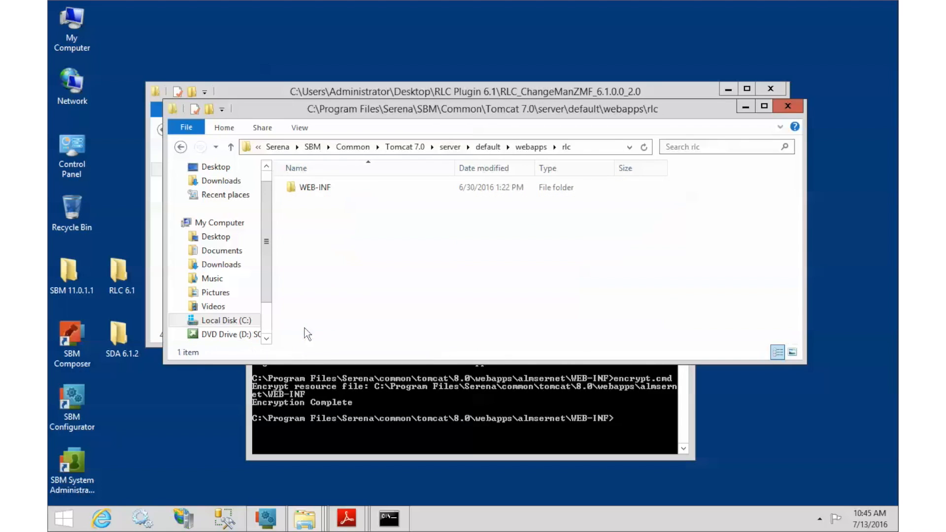
pyautogui.doubleClick(313, 188)
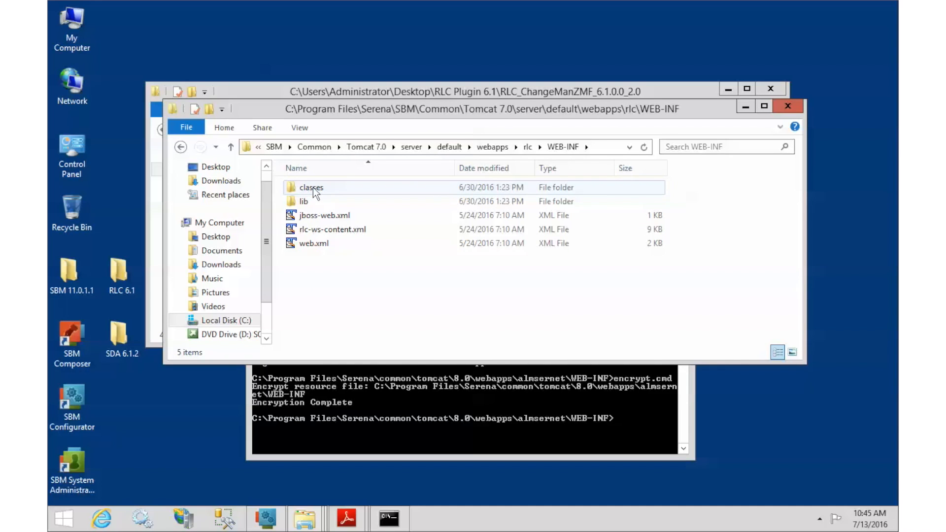
pyautogui.doubleClick(308, 200)
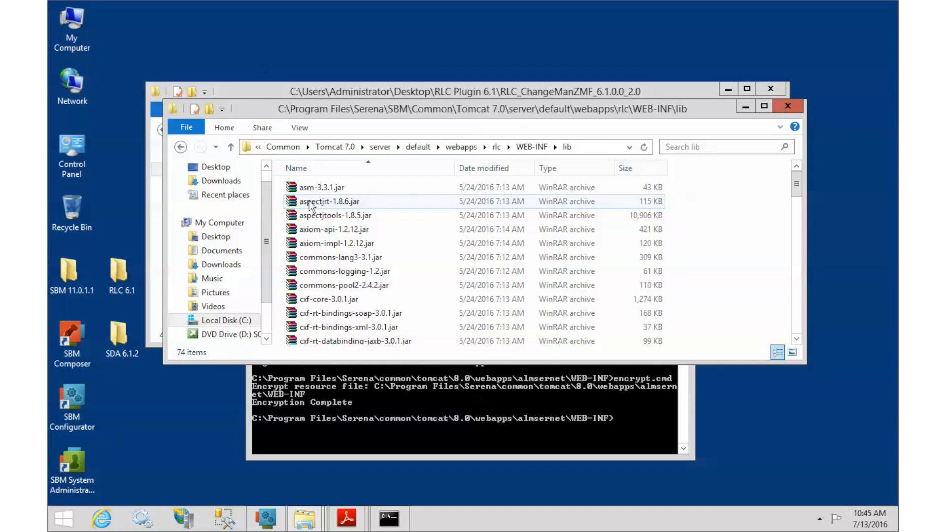
pyautogui.rightClick(708, 277)
pyautogui.click(756, 363)
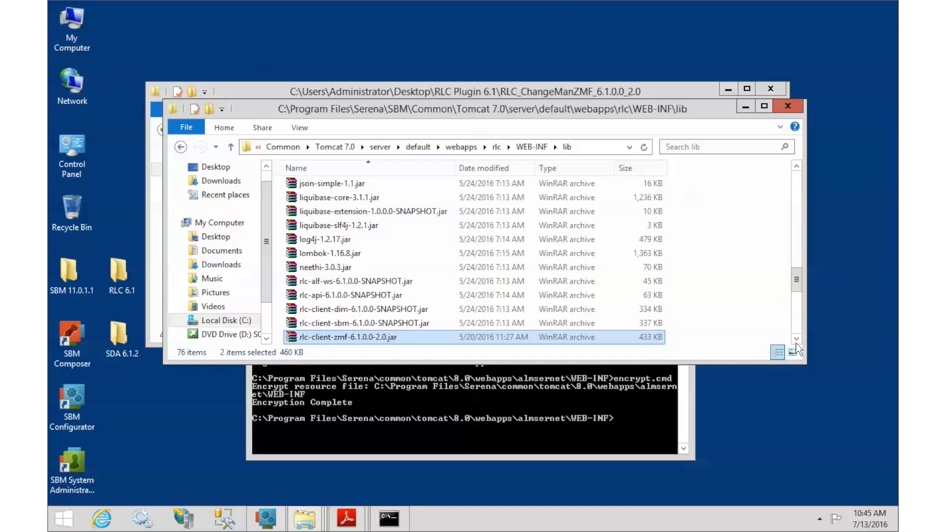
pyautogui.scroll(-1, 800, 345)
pyautogui.scroll(-2, 801, 345)
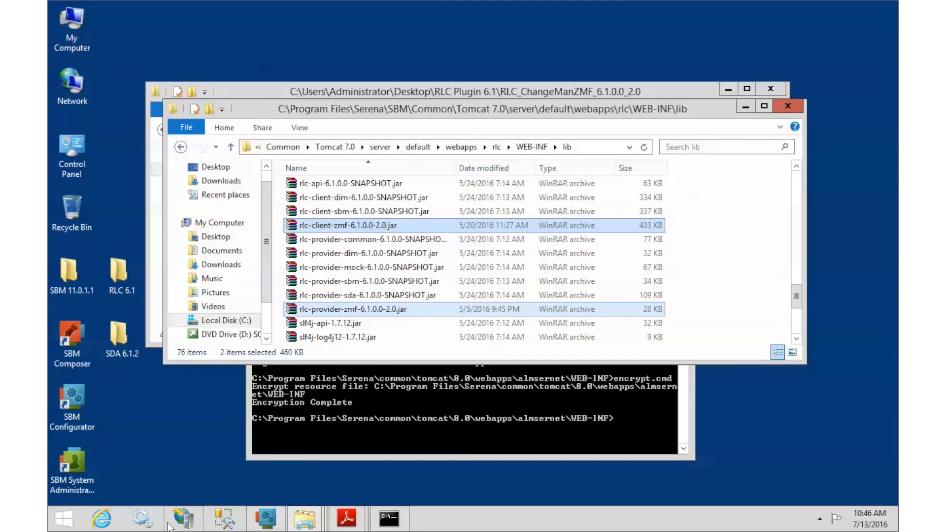
# Restart the SBM Tomcat service from the Services list
pyautogui.click(148, 523)
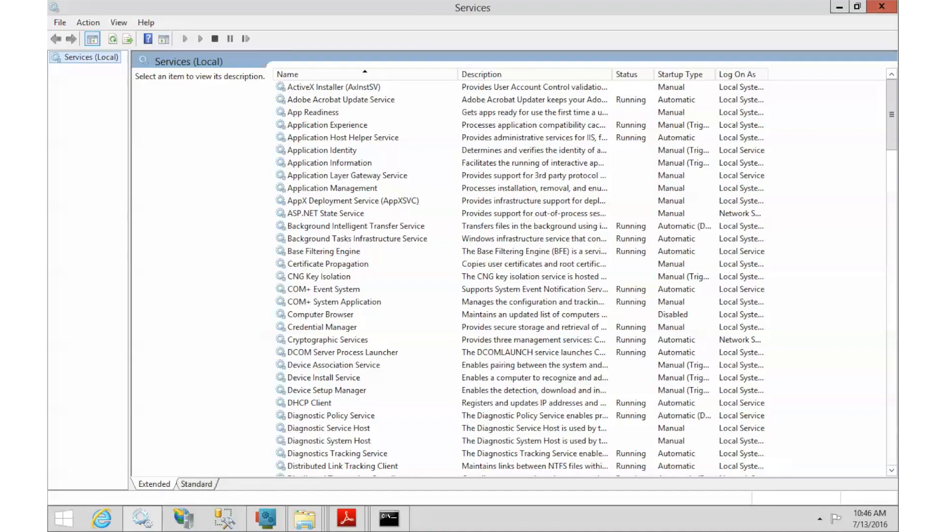
pyautogui.moveTo(891, 125); pyautogui.dragTo(890, 298)
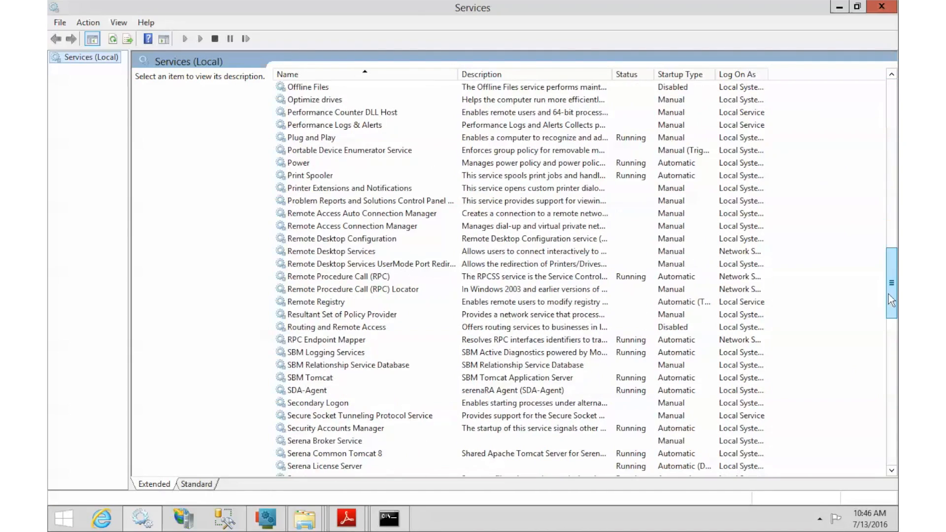
pyautogui.click(316, 379)
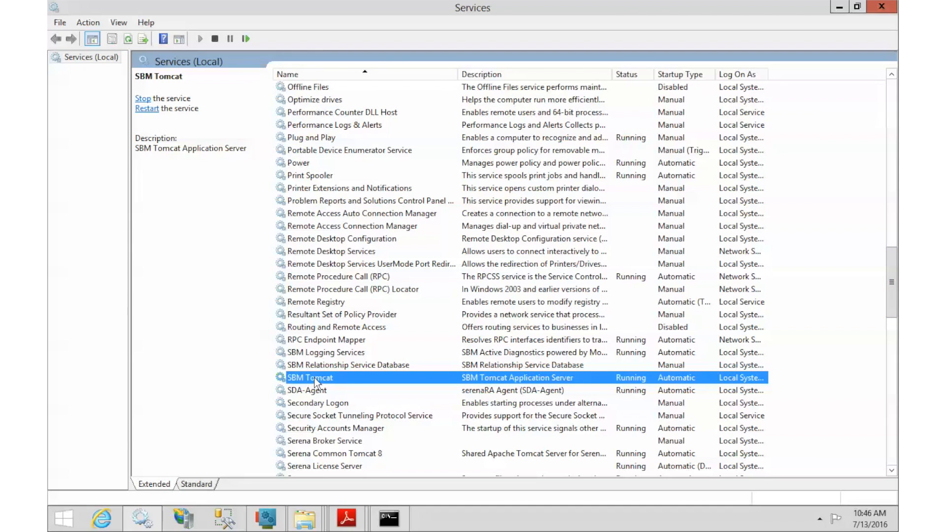
pyautogui.rightClick(315, 381)
pyautogui.click(359, 301)
# Open the provideradmin URL from SBM Configurator's Release Control page
pyautogui.click(842, 10)
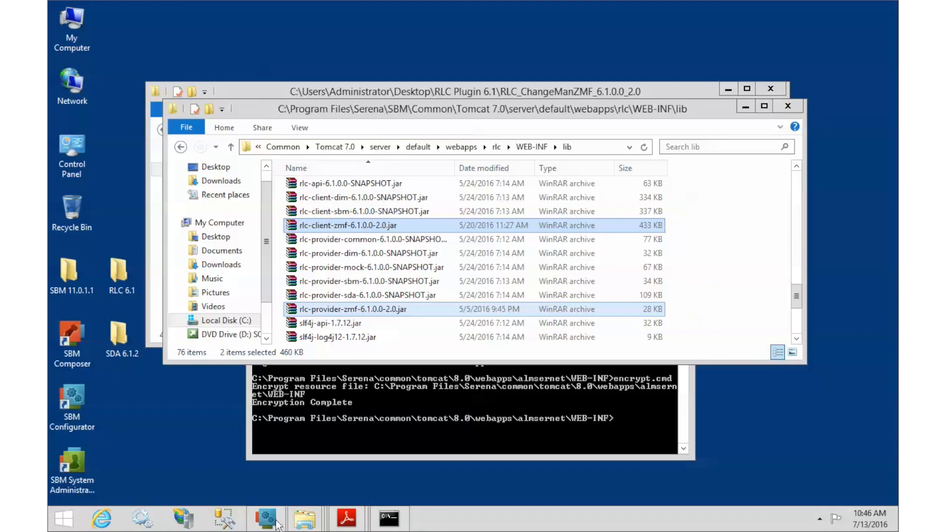
pyautogui.click(274, 524)
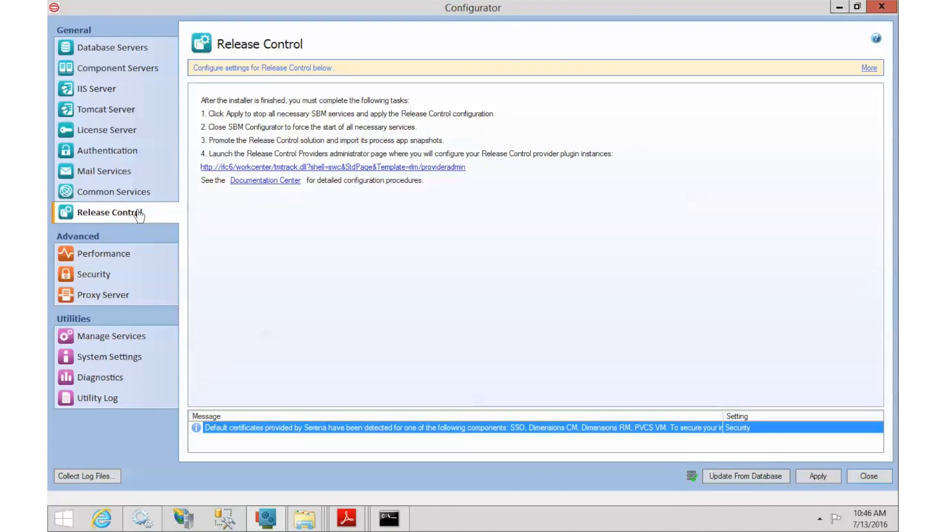
pyautogui.click(215, 168)
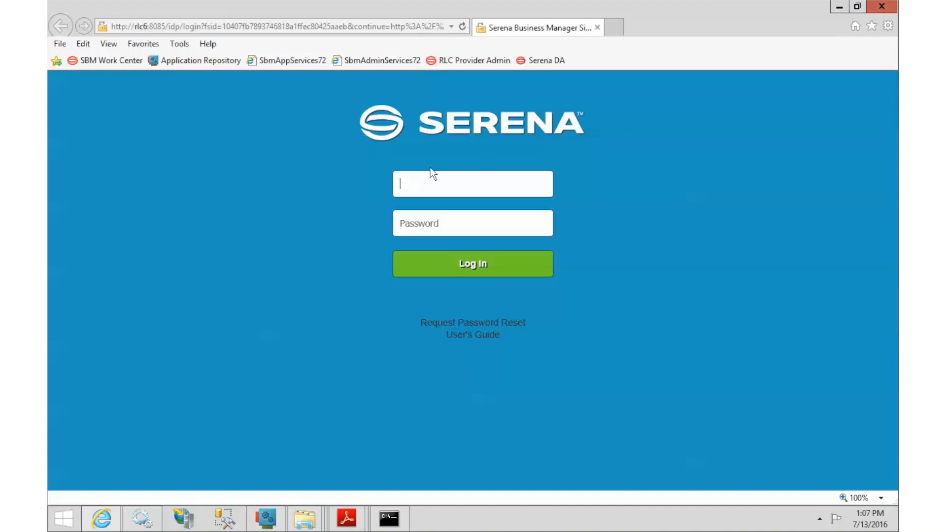
# Log in with the admin credentials and open the Add Plugin dialog
pyautogui.write('admin')
pyautogui.click(466, 266)
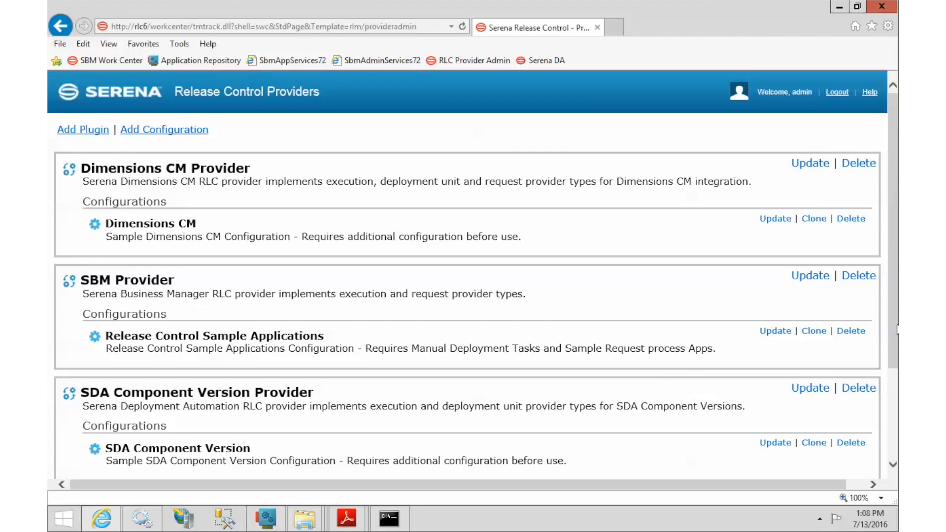
pyautogui.scroll(-3, 894, 398)
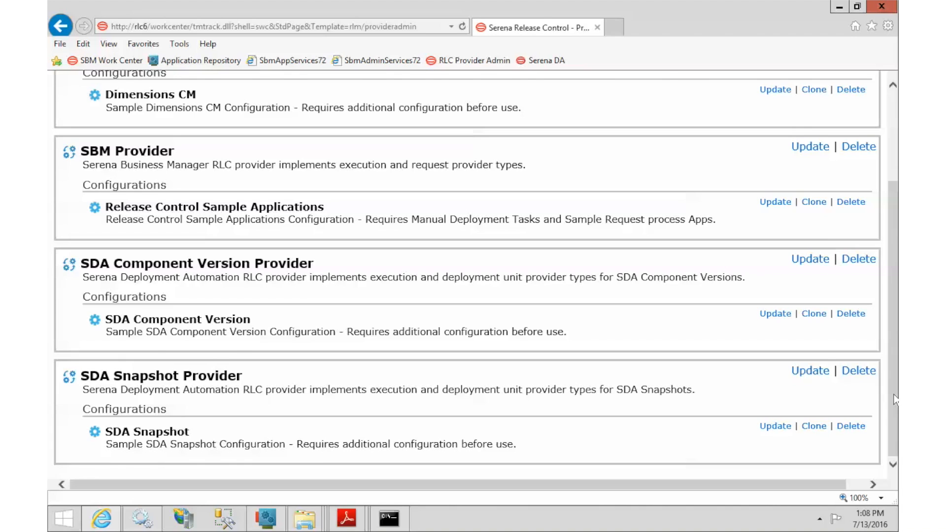
pyautogui.moveTo(894, 398); pyautogui.dragTo(893, 309)
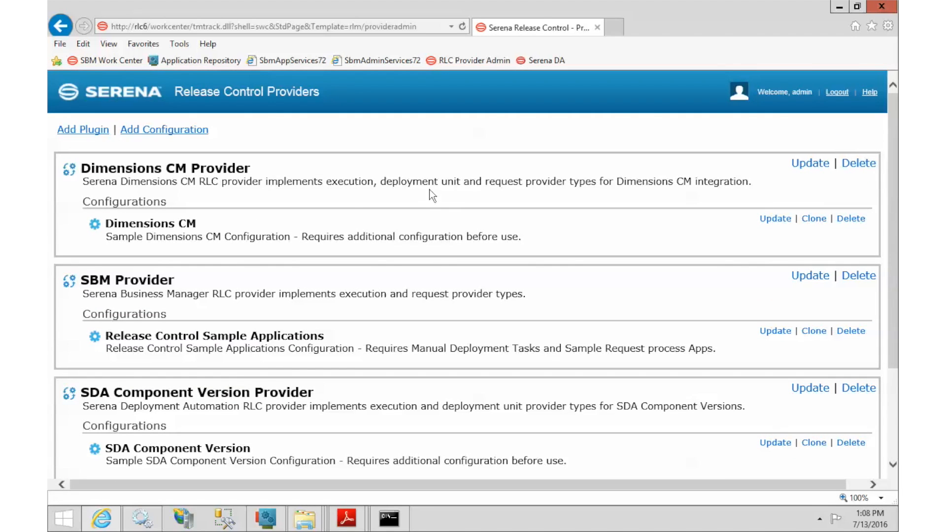
pyautogui.click(81, 131)
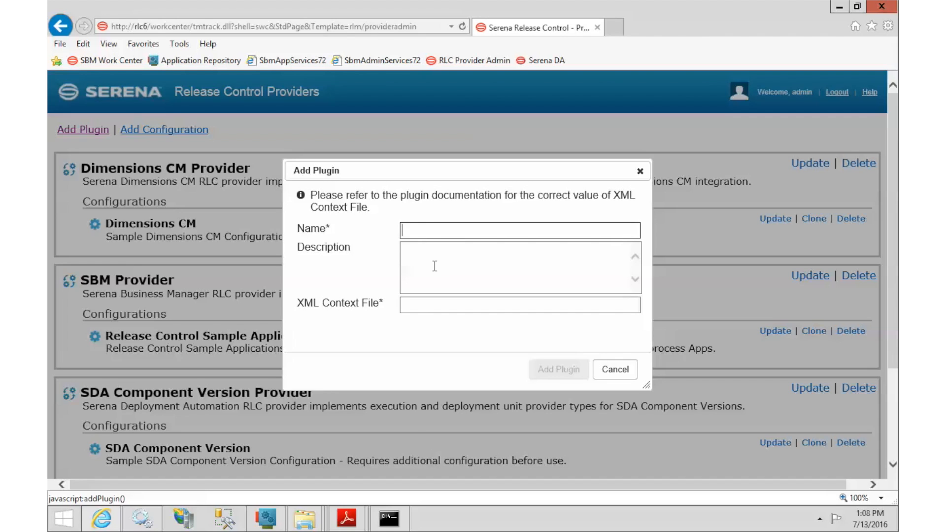
# Copy the ChangeMan ZMF Provider name and description from page 9 of the quick reference
pyautogui.click(345, 520)
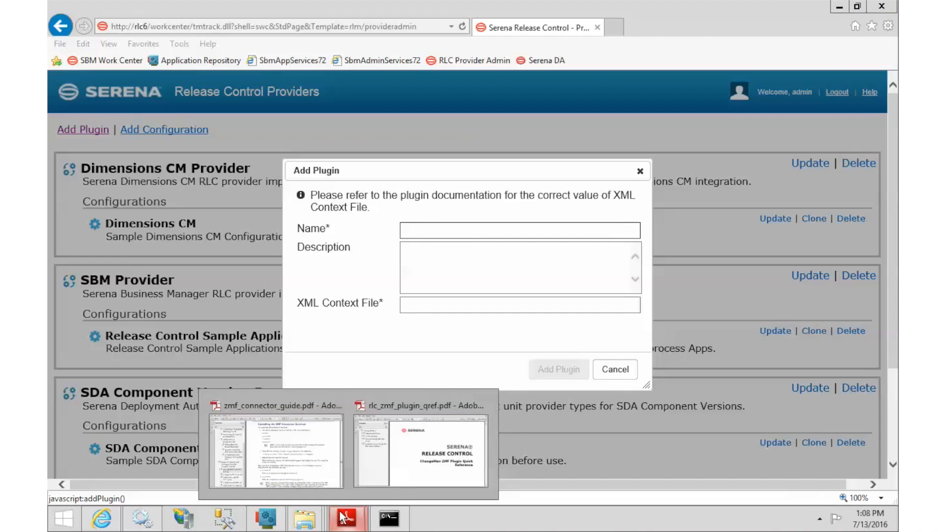
pyautogui.click(406, 482)
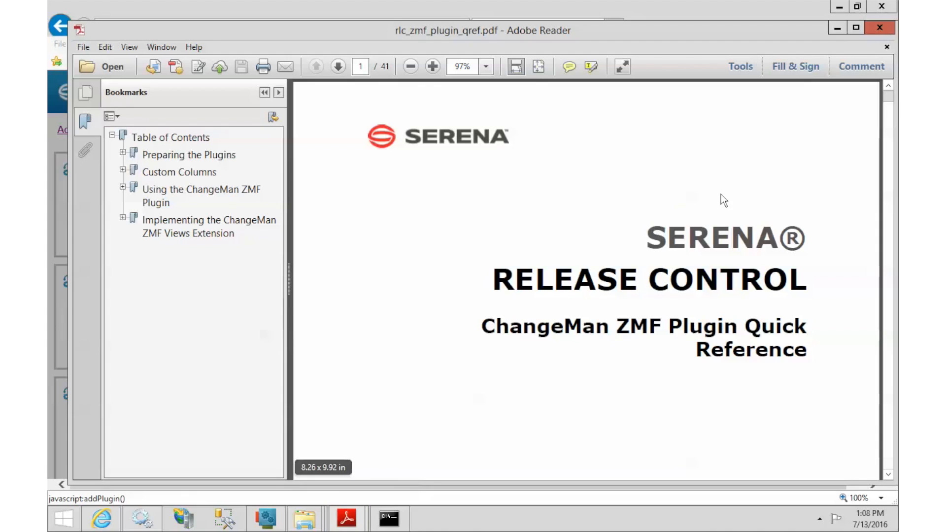
pyautogui.click(610, 268)
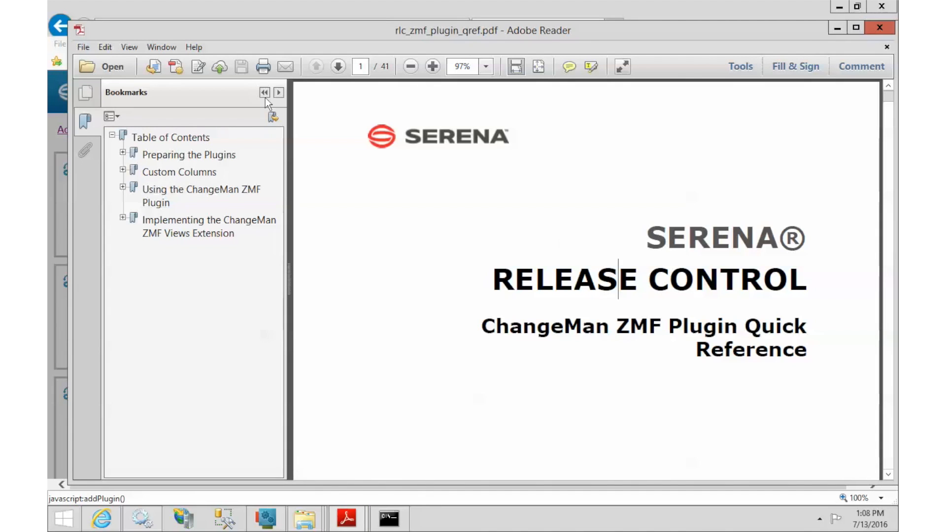
pyautogui.moveTo(367, 66); pyautogui.dragTo(388, 64)
pyautogui.write('9')
pyautogui.press('Return')
pyautogui.scroll(10, 370, 106)
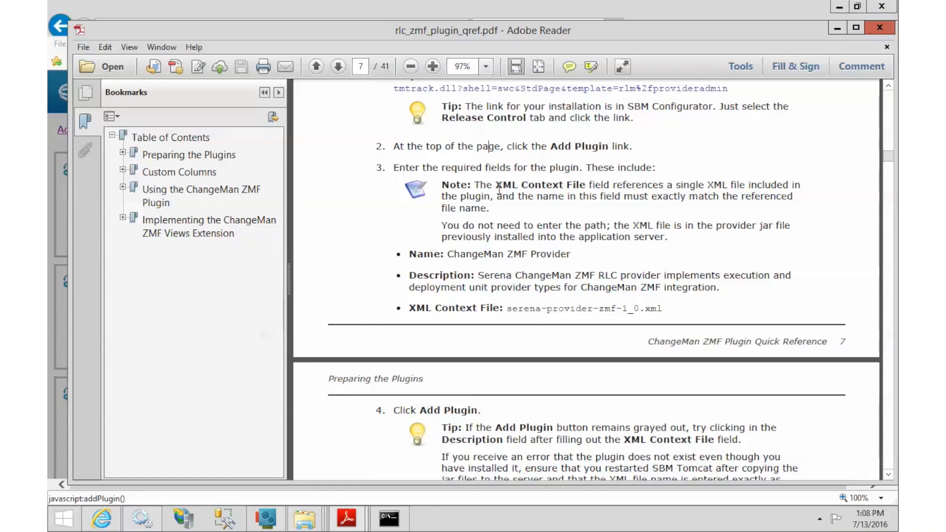
pyautogui.moveTo(447, 254); pyautogui.dragTo(571, 254)
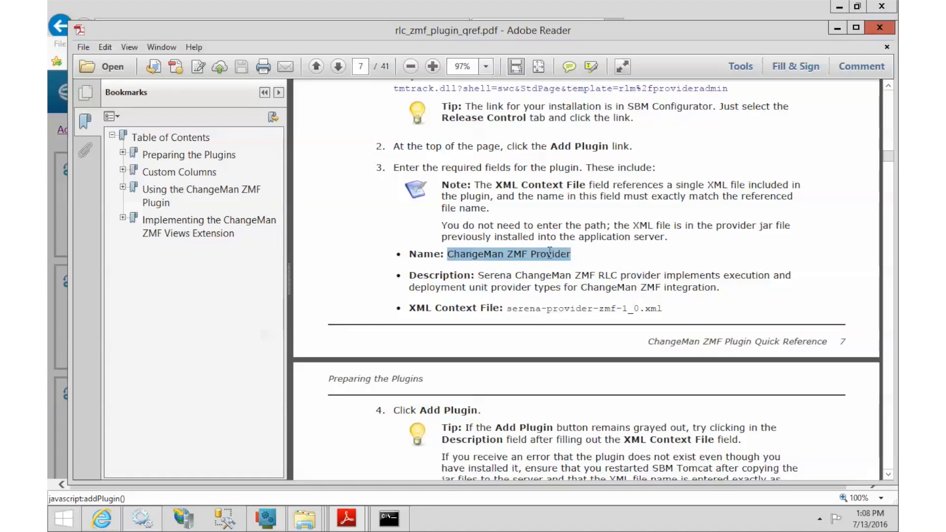
pyautogui.moveTo(479, 273); pyautogui.dragTo(549, 307)
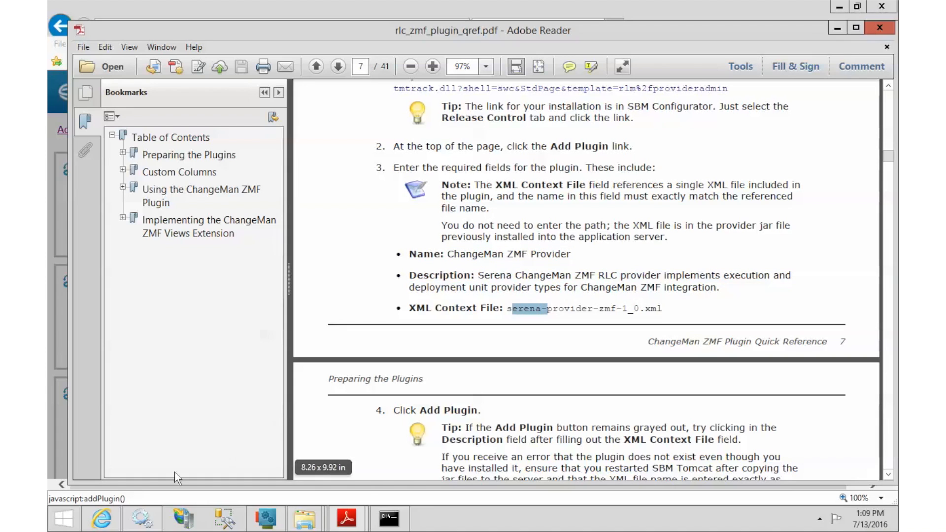
# Enter serena-provider-zmf-1_0.xml as XML context file and add the ChangeMan ZMF Provider plugin
pyautogui.moveTo(109, 519)
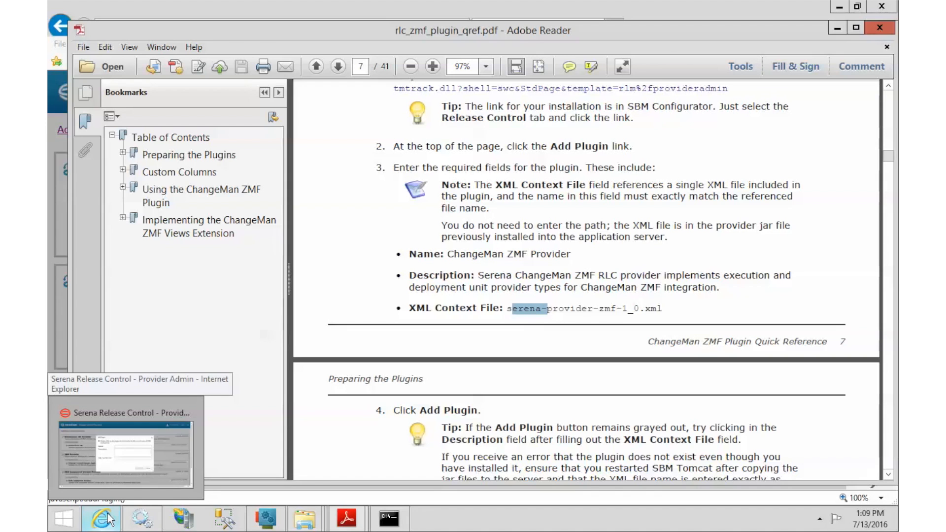
pyautogui.click(109, 518)
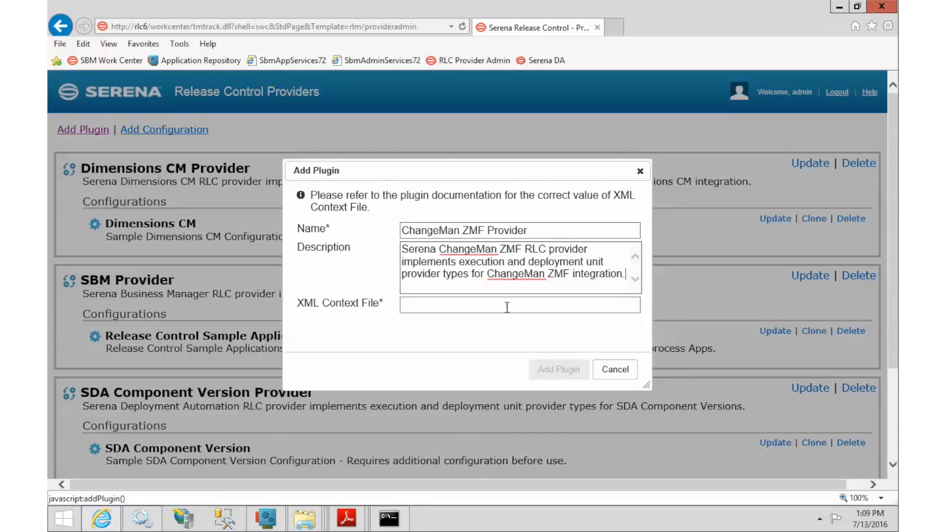
pyautogui.click(507, 306)
pyautogui.write('serena-provider-zmf-1_0.xml')
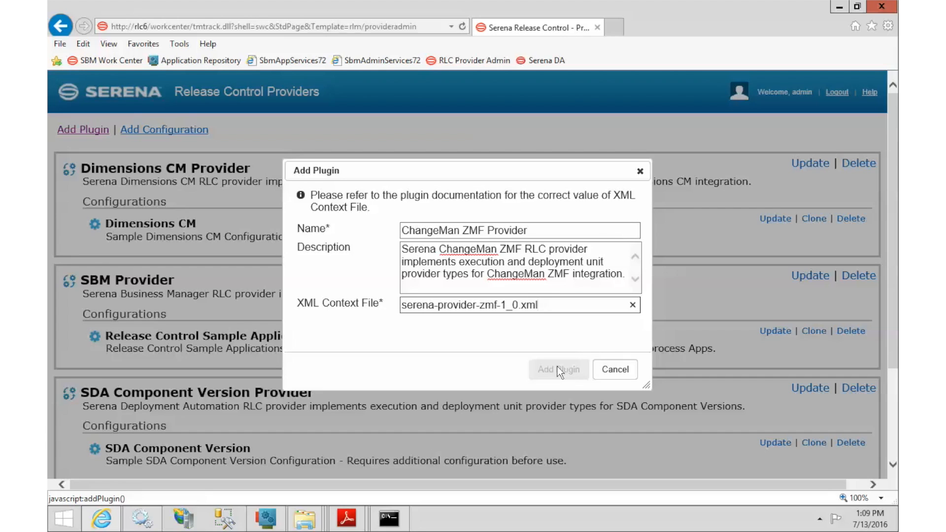
pyautogui.click(569, 277)
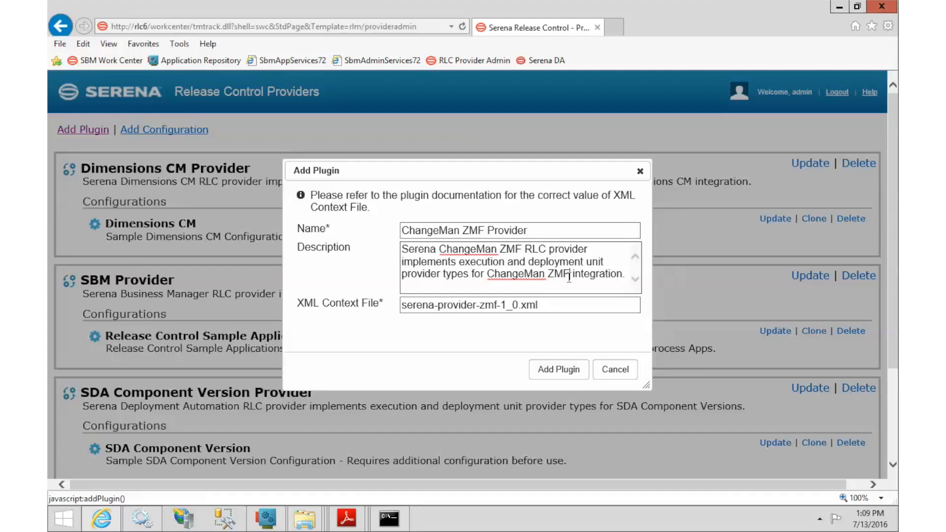
pyautogui.click(570, 306)
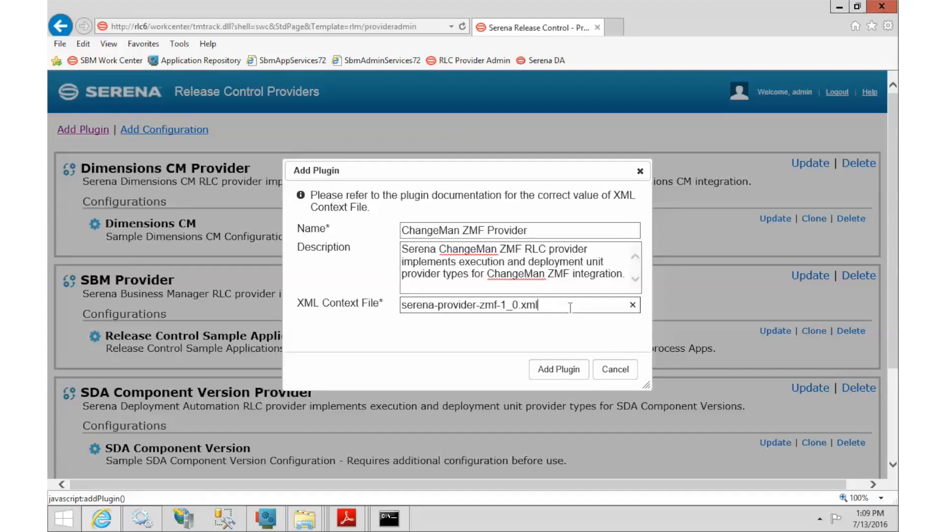
pyautogui.click(566, 371)
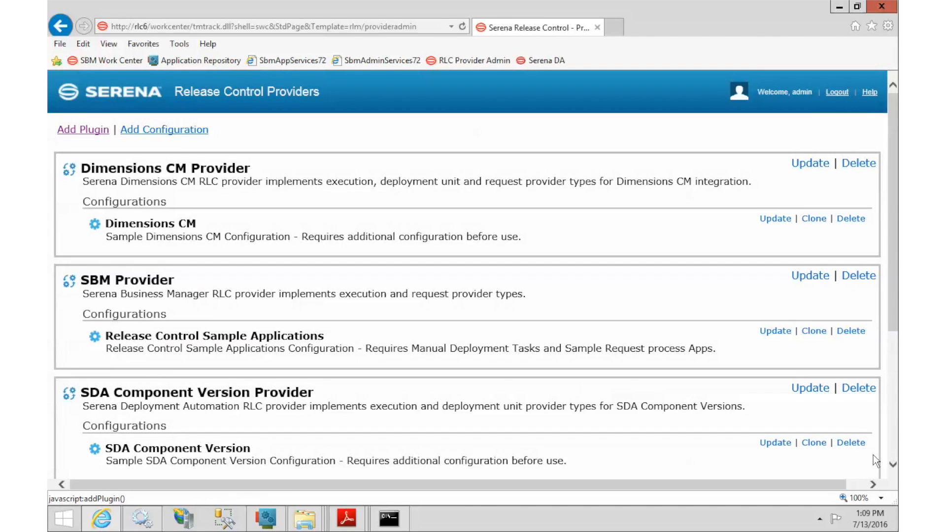
pyautogui.scroll(-5, 894, 443)
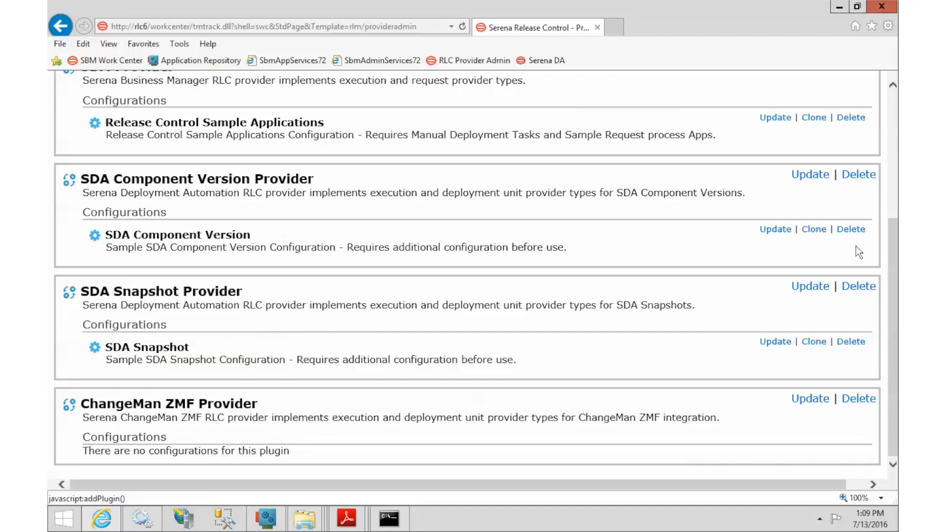
pyautogui.click(891, 117)
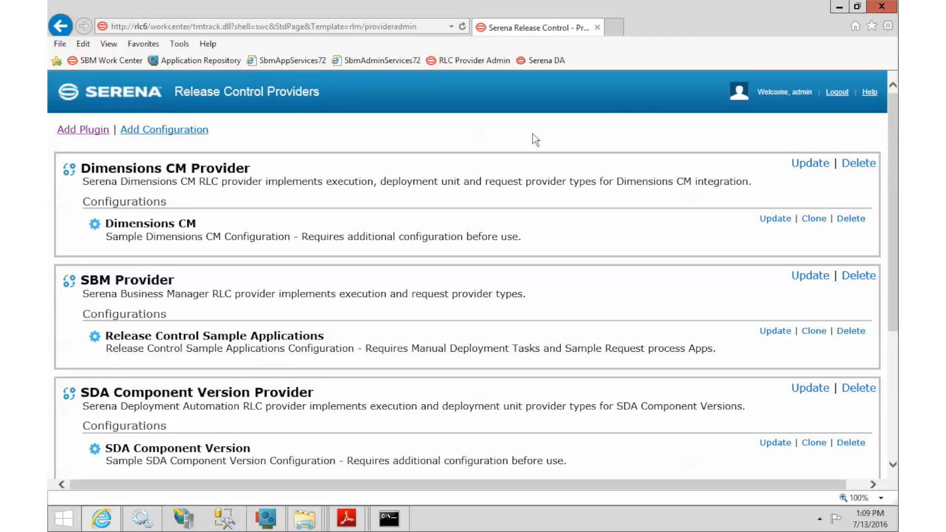
# Start a new configuration using the ChangeMan ZMF Provider plugin
pyautogui.click(175, 134)
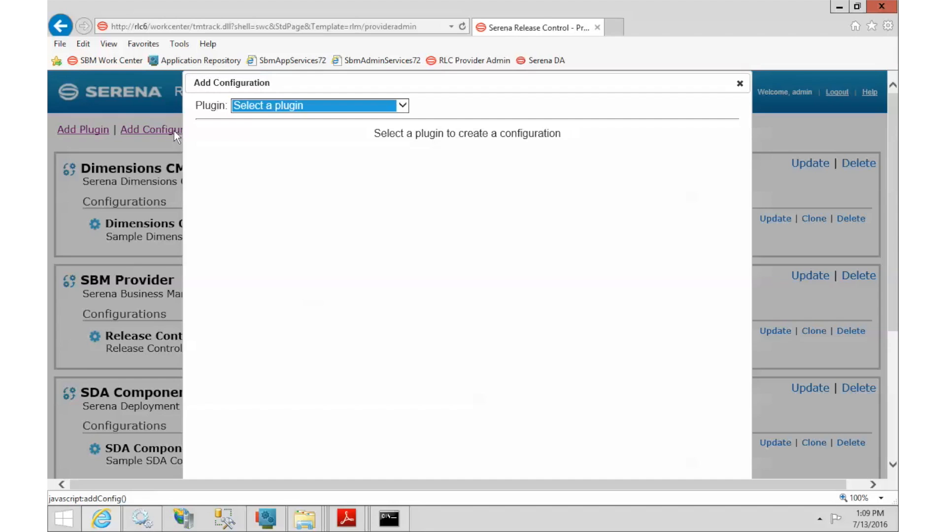
pyautogui.click(291, 106)
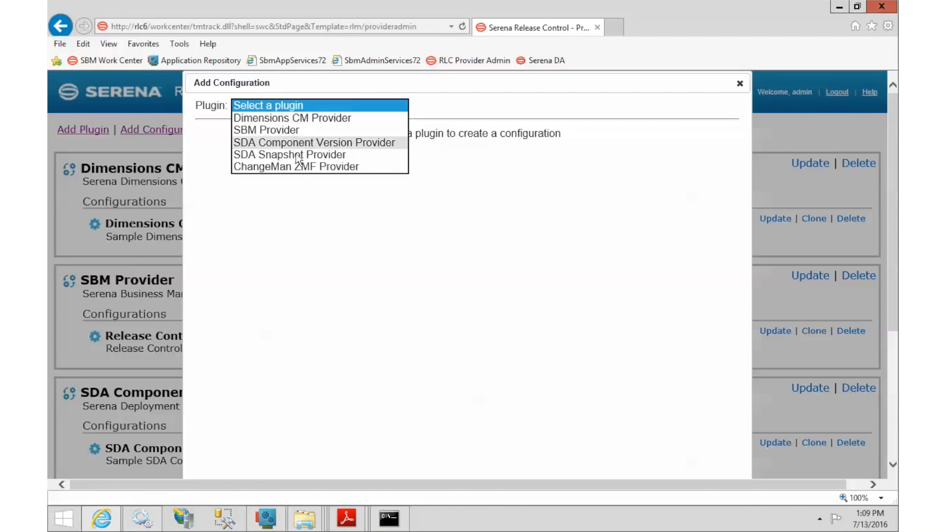
pyautogui.click(310, 167)
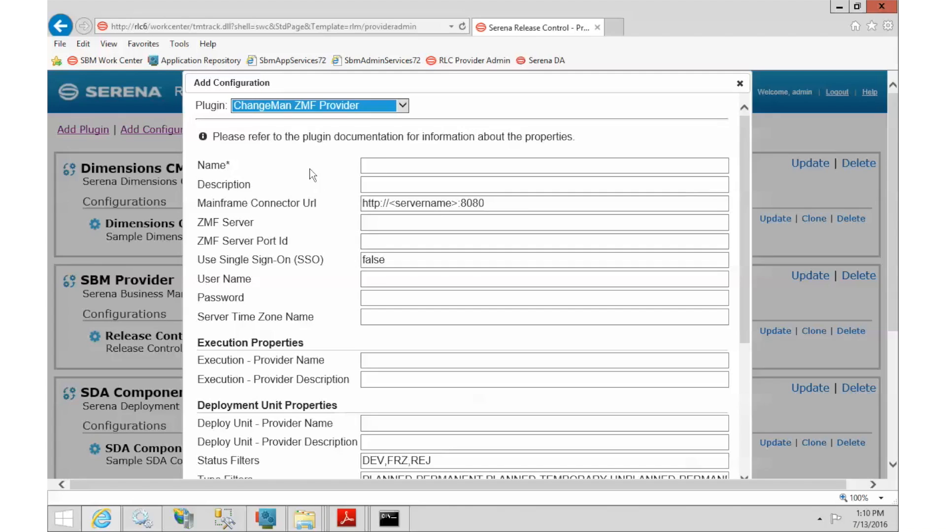
pyautogui.click(382, 166)
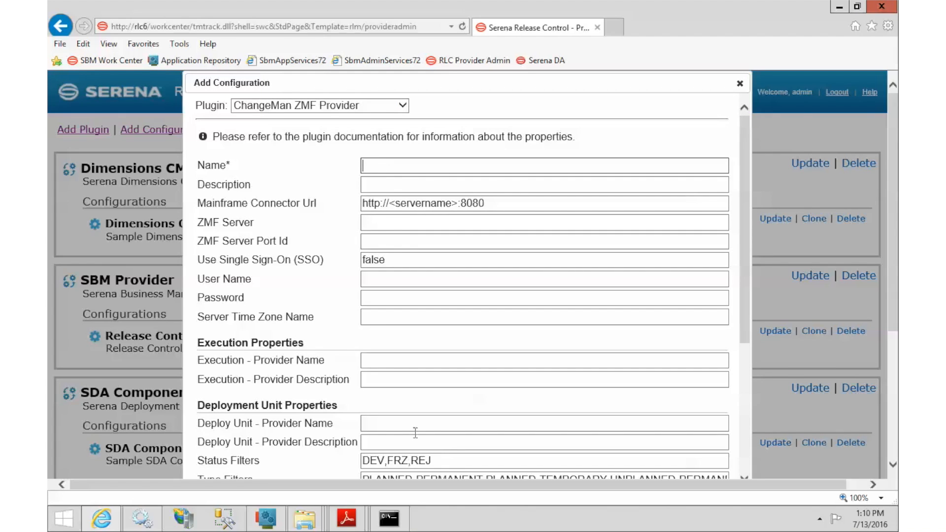
# Name the configuration ZMF 8.1.1 with description Sample ZMF 8.1.1
pyautogui.click(347, 518)
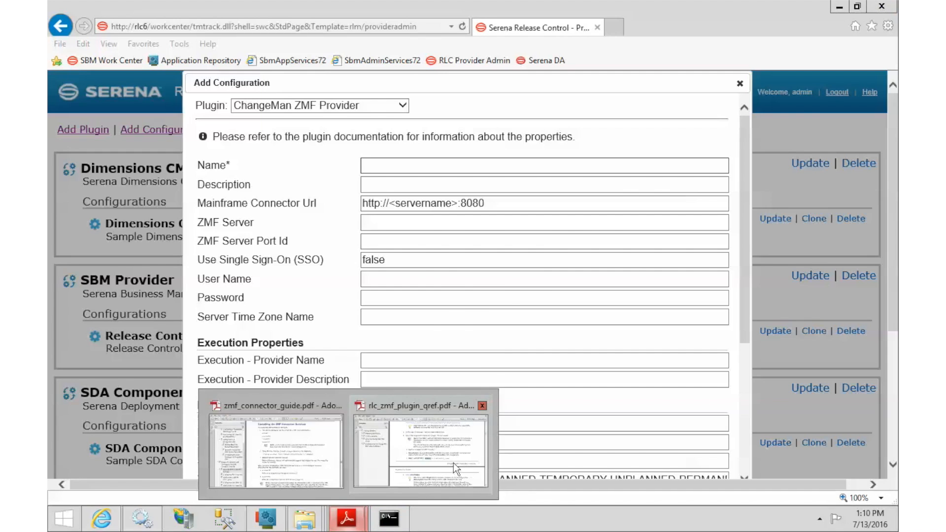
pyautogui.click(453, 462)
pyautogui.scroll(-8, 601, 343)
pyautogui.scroll(-15, 600, 343)
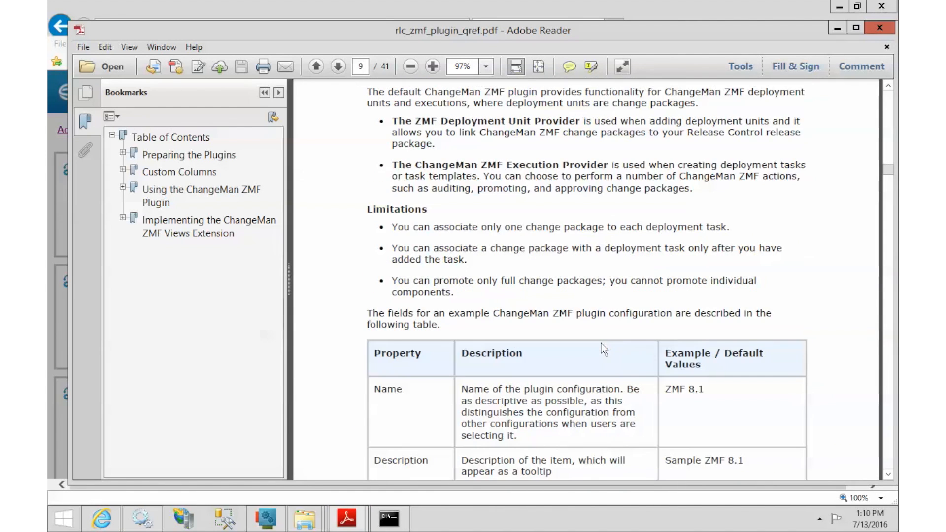
pyautogui.scroll(-5, 601, 343)
pyautogui.scroll(-3, 601, 342)
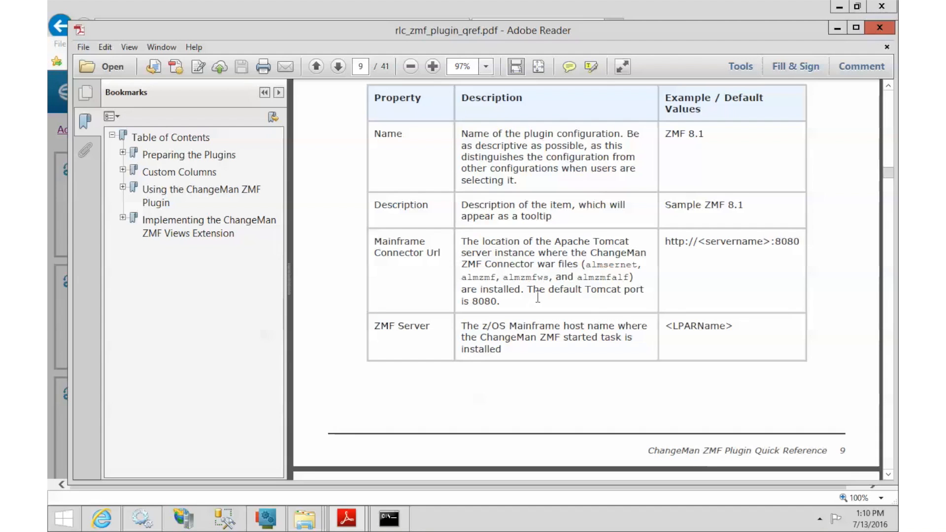
pyautogui.moveTo(664, 133); pyautogui.dragTo(714, 134)
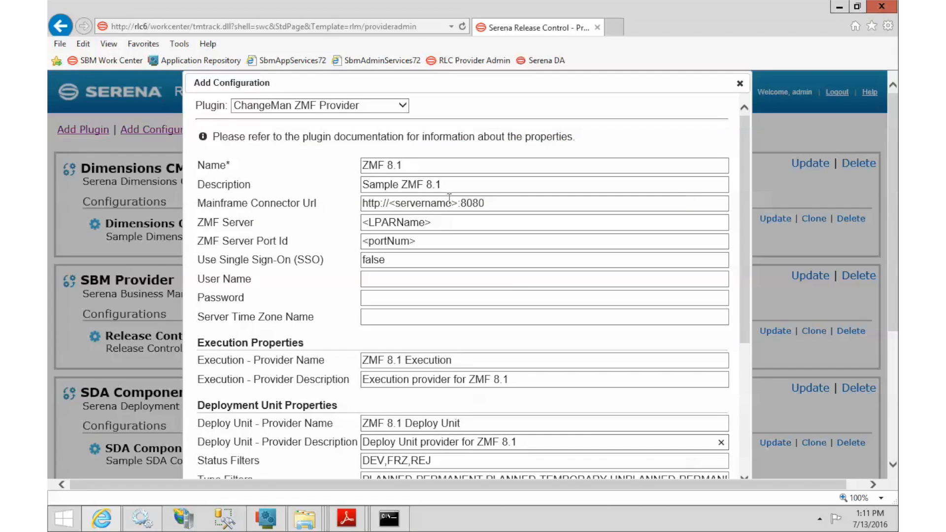
pyautogui.click(458, 203)
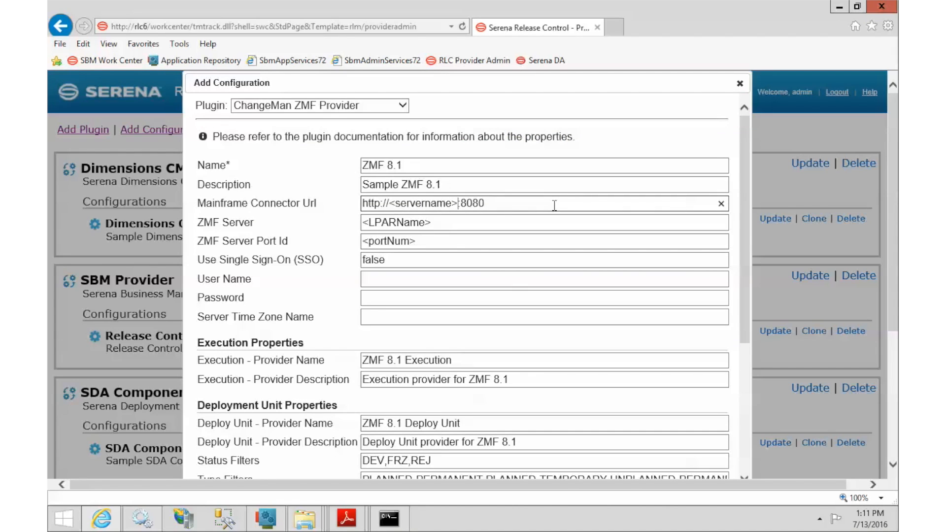
pyautogui.click(537, 166)
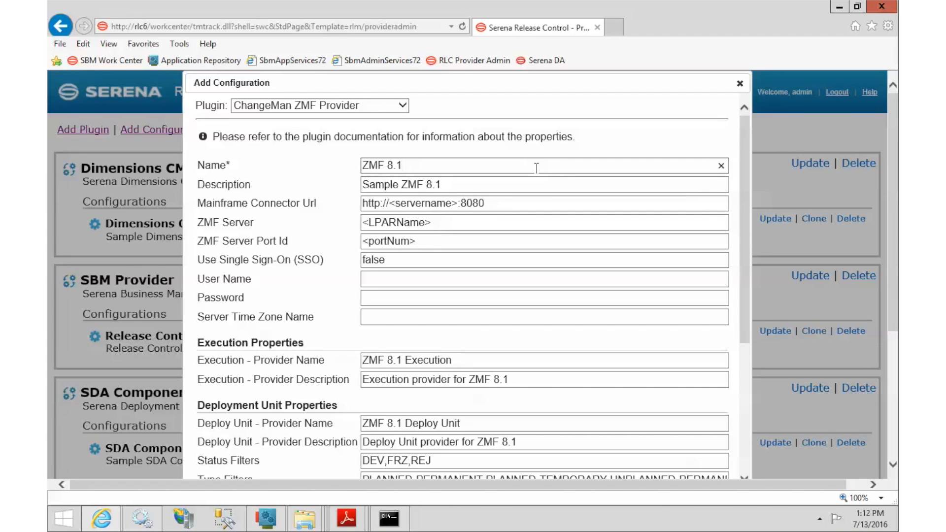
pyautogui.write('.1')
pyautogui.click(536, 188)
pyautogui.write('.1')
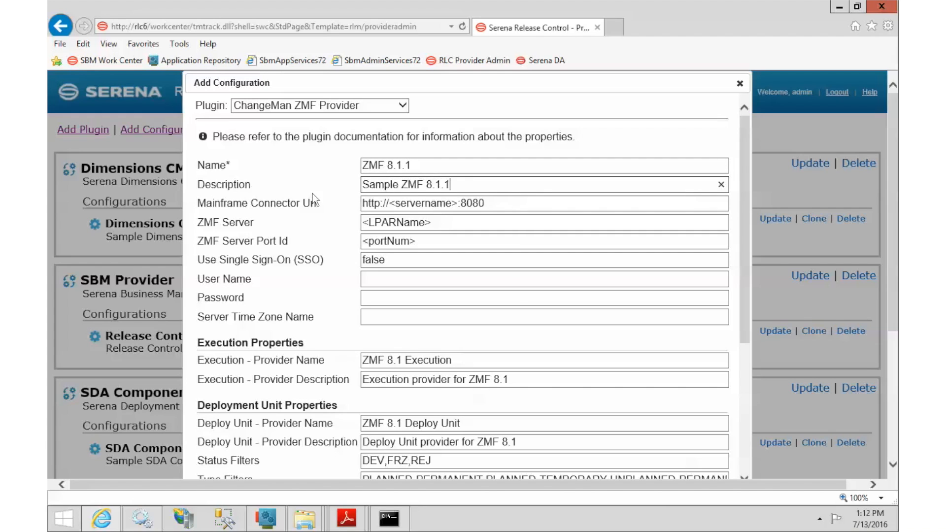
# Set the Mainframe Connector Url server to RLC6 and port to 8081
pyautogui.click(422, 204)
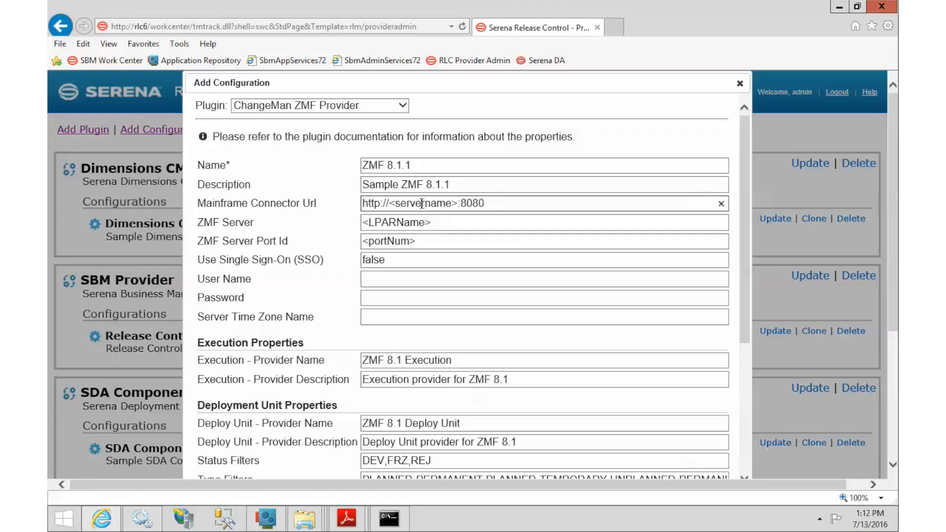
pyautogui.click(458, 204)
pyautogui.press('BackSpace')
pyautogui.press('BackSpace')
pyautogui.press('BackSpace')
pyautogui.press('BackSpace')
pyautogui.press('BackSpace')
pyautogui.press('BackSpace')
pyautogui.press('BackSpace')
pyautogui.press('BackSpace')
pyautogui.press('BackSpace')
pyautogui.press('BackSpace')
pyautogui.press('BackSpace')
pyautogui.press('BackSpace')
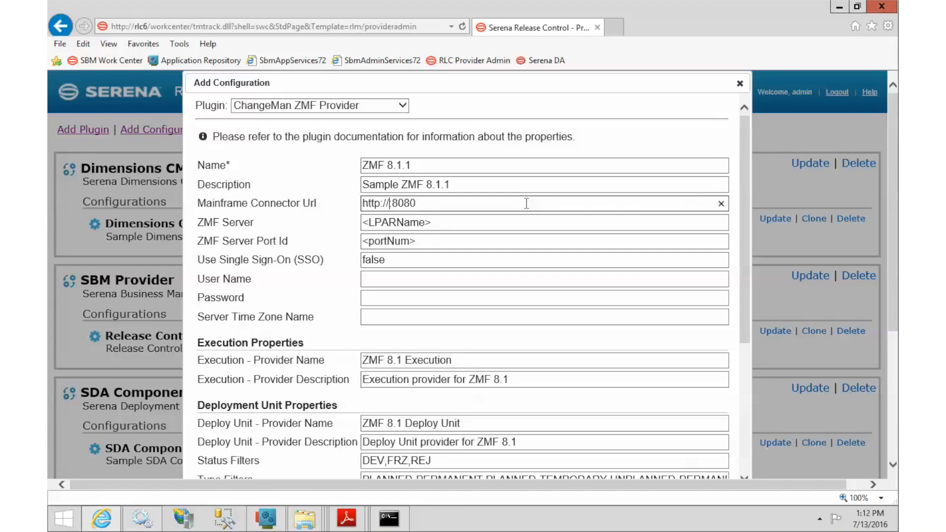
pyautogui.write('RLC6')
pyautogui.click(526, 203)
pyautogui.press('BackSpace')
pyautogui.write('1')
# Set ZMF Server to 10.35.11.106 and ZMF Server Port Id to 6312
pyautogui.click(443, 222)
pyautogui.tripleClick(411, 223)
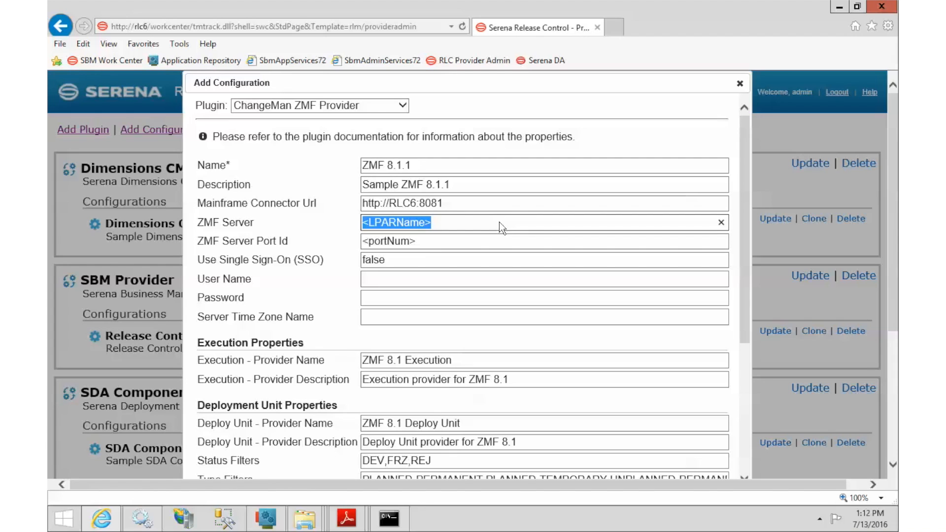
pyautogui.write('10.35')
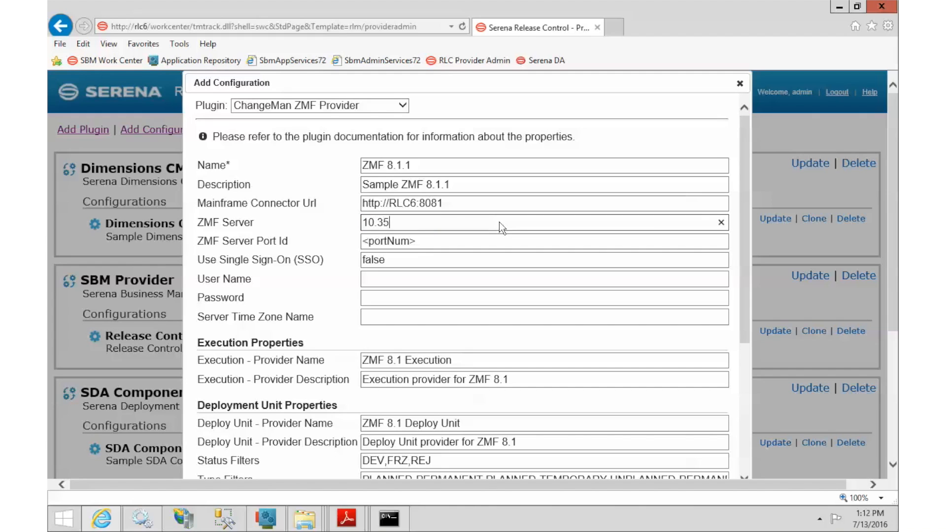
pyautogui.write('.11.106')
pyautogui.press('Tab')
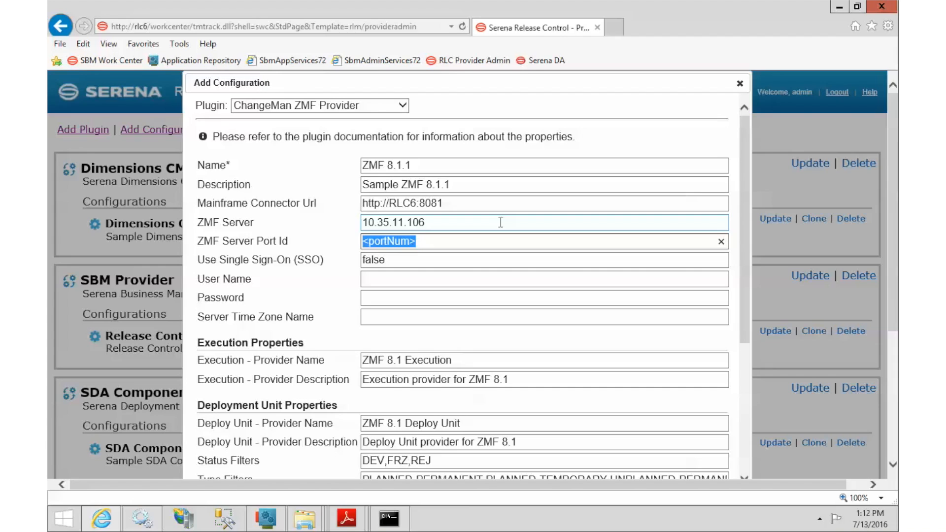
pyautogui.write('6312')
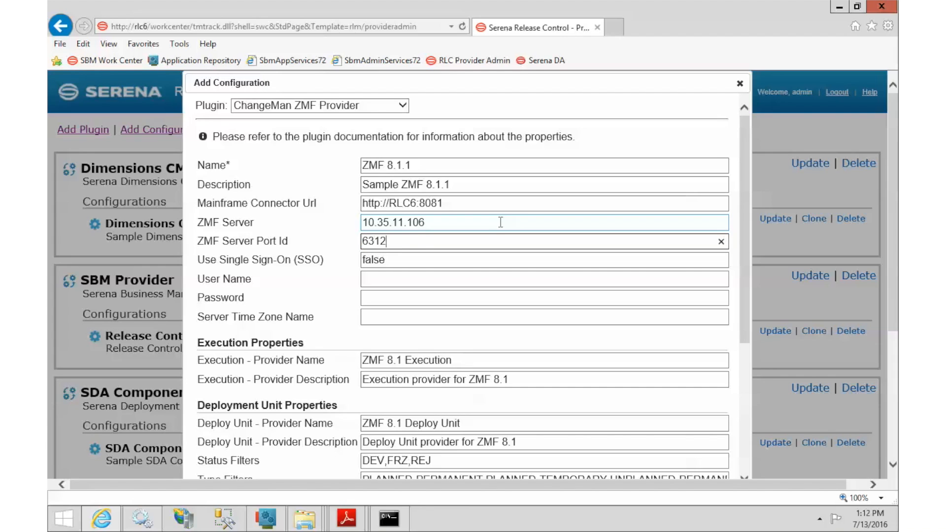
pyautogui.press('Tab')
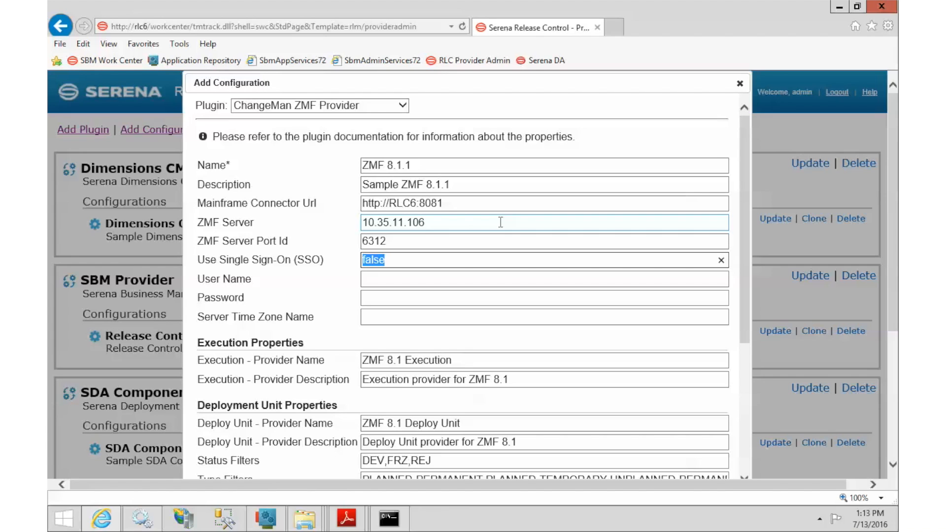
# Enter the ZMF user name and password
pyautogui.click(399, 279)
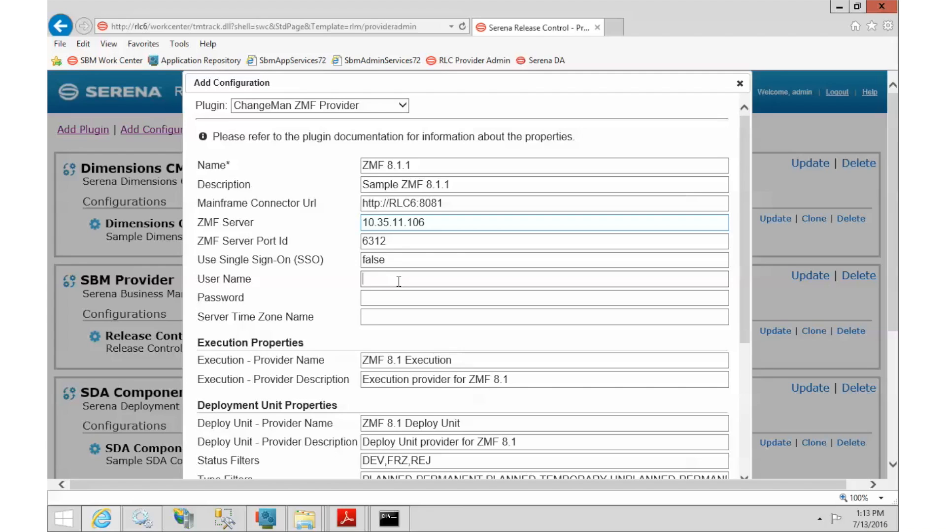
pyautogui.write('CMNSUP1')
pyautogui.press('Tab')
pyautogui.write('••')
pyautogui.press('BackSpace')
pyautogui.press('BackSpace')
pyautogui.write('•••••••')
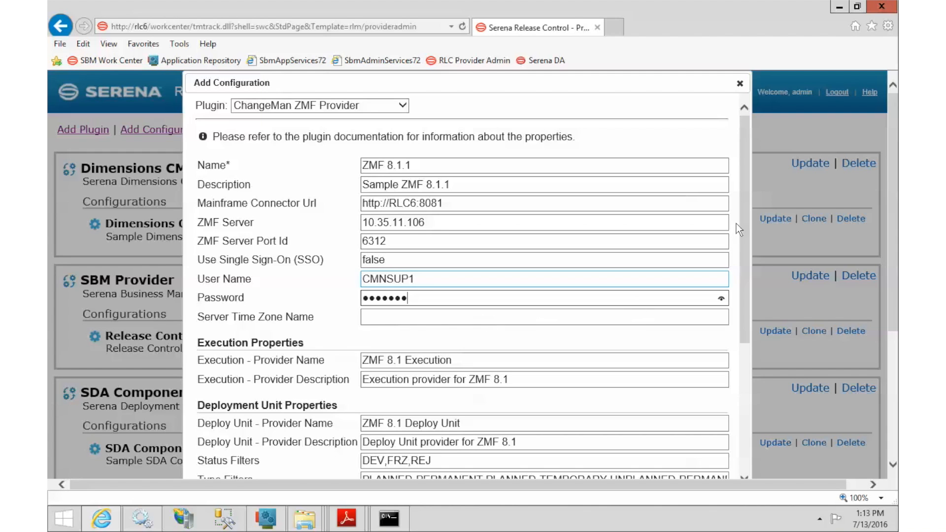
pyautogui.click(747, 214)
# Change the execution provider name and description from ZMF 8.1 to ZMF 8.1.1
pyautogui.moveTo(748, 236); pyautogui.dragTo(749, 331)
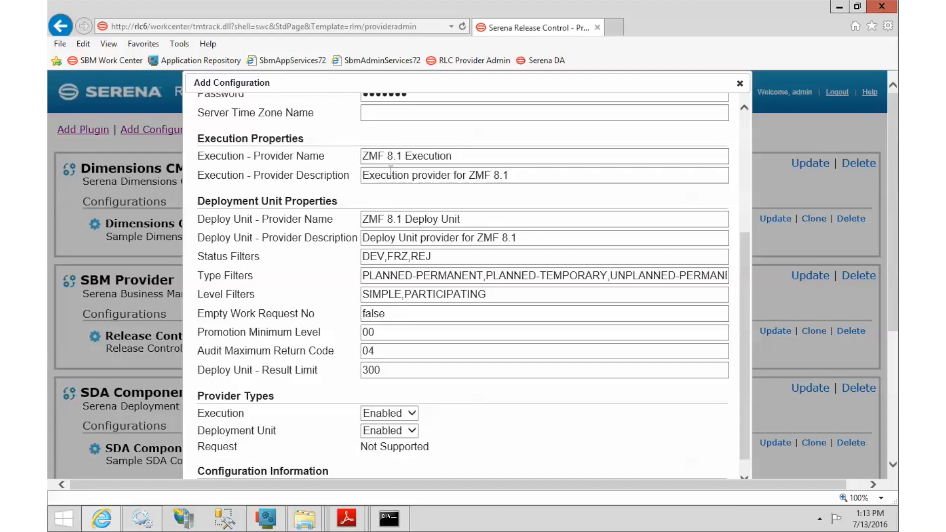
pyautogui.click(403, 156)
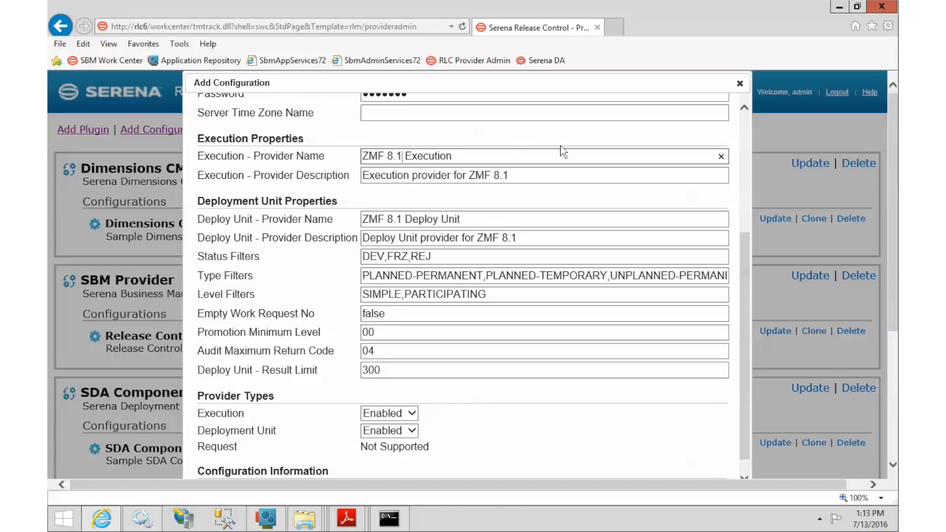
pyautogui.write('.1')
pyautogui.hotkey('shift', 'End')
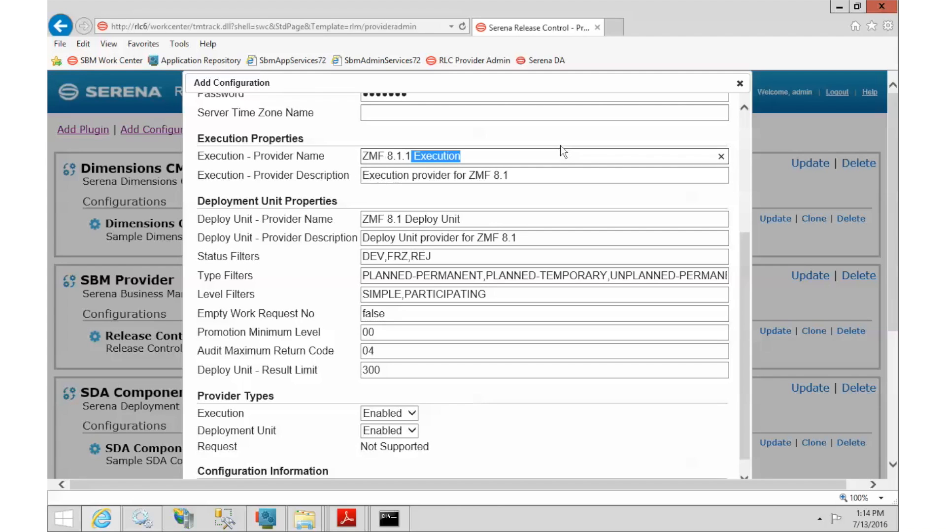
pyautogui.press('Delete')
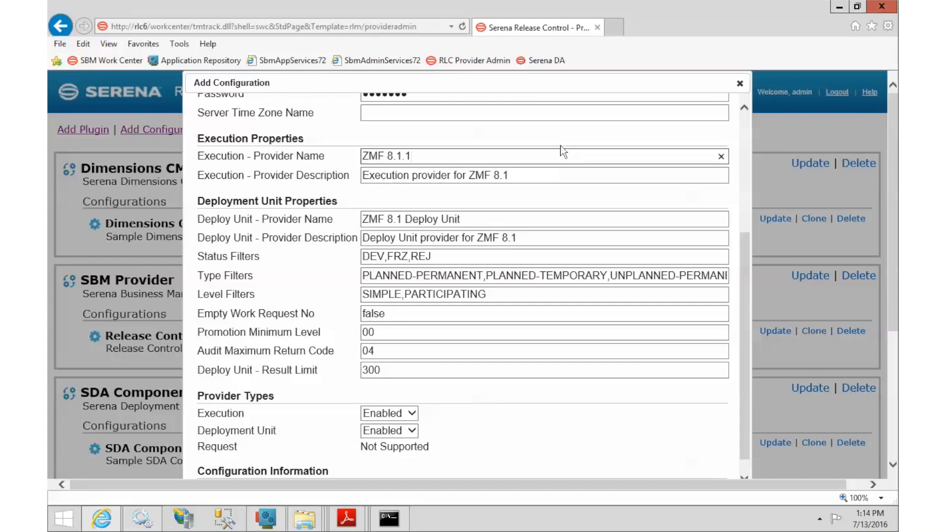
pyautogui.click(567, 174)
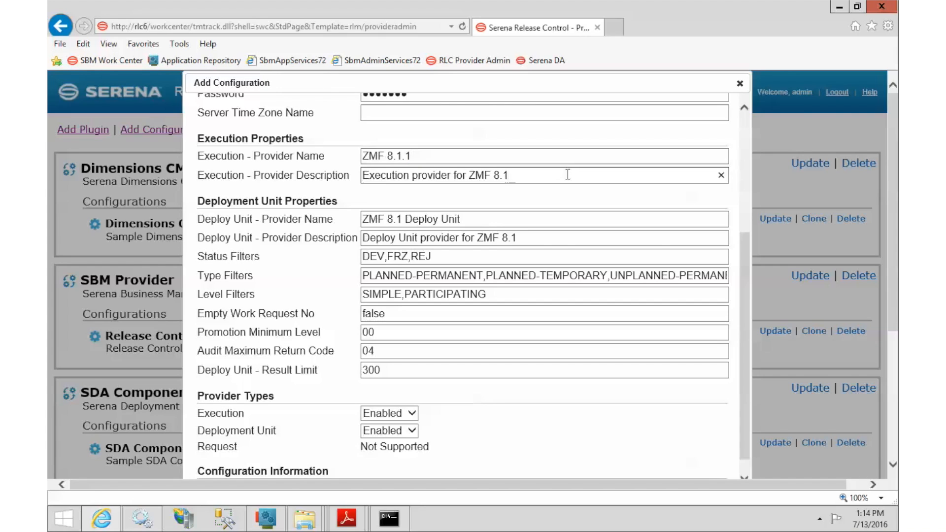
pyautogui.write('.1')
pyautogui.moveTo(198, 201); pyautogui.dragTo(284, 202)
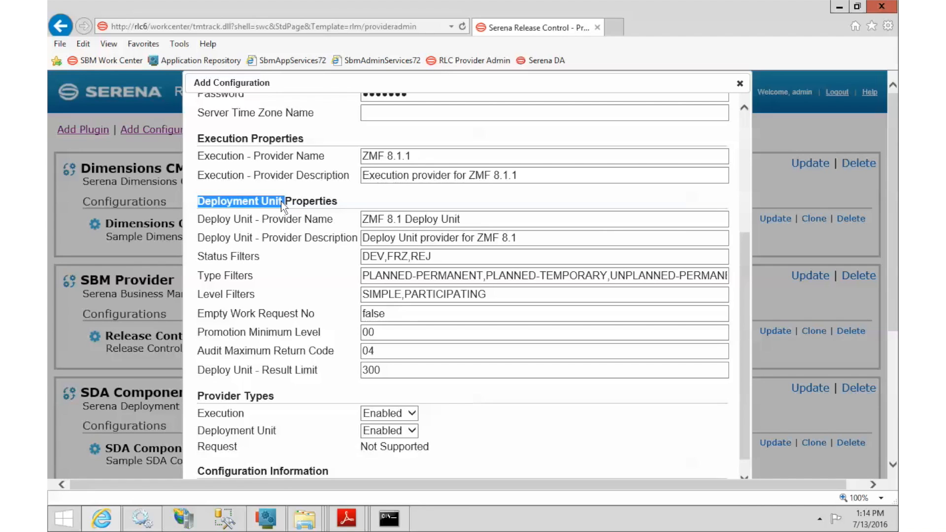
# Rename the deploy unit provider name and description to ZMF 8.1.1
pyautogui.click(377, 220)
pyautogui.moveTo(405, 219); pyautogui.dragTo(574, 215)
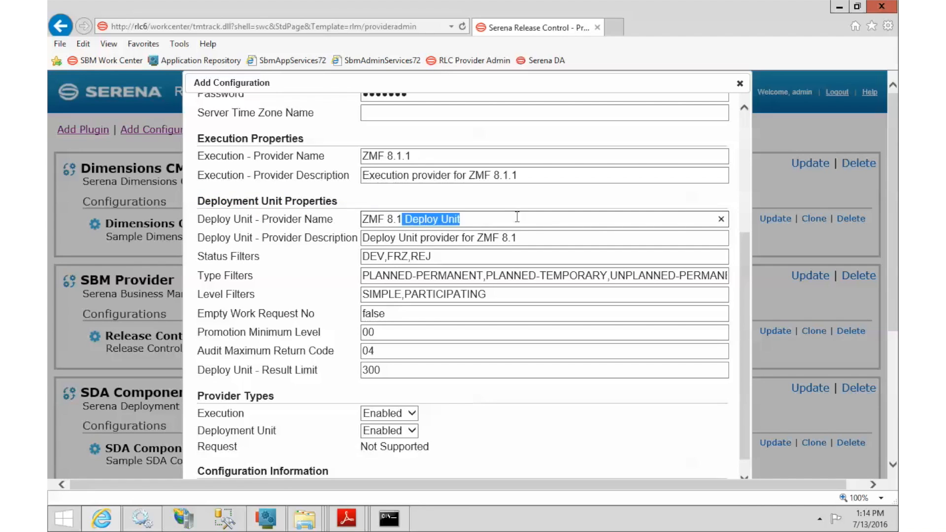
pyautogui.press('BackSpace')
pyautogui.write('1.1')
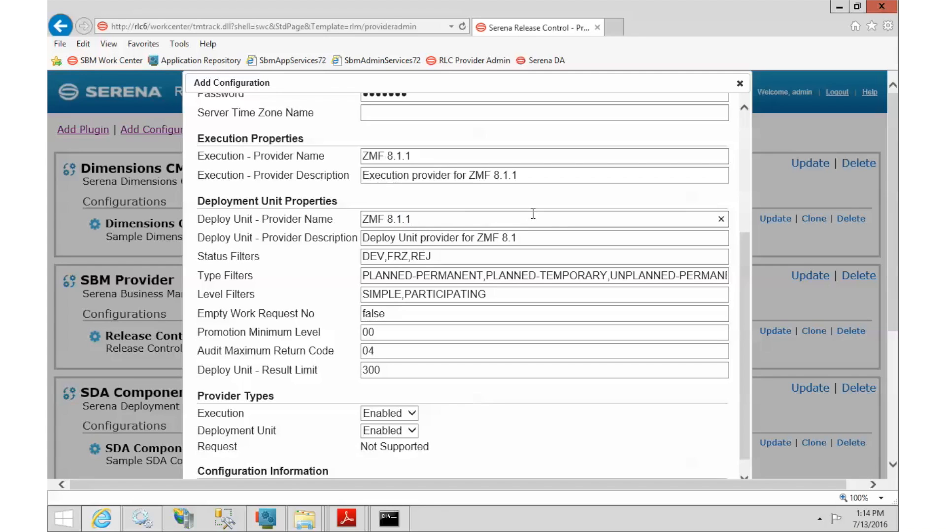
pyautogui.click(540, 238)
pyautogui.write('.1')
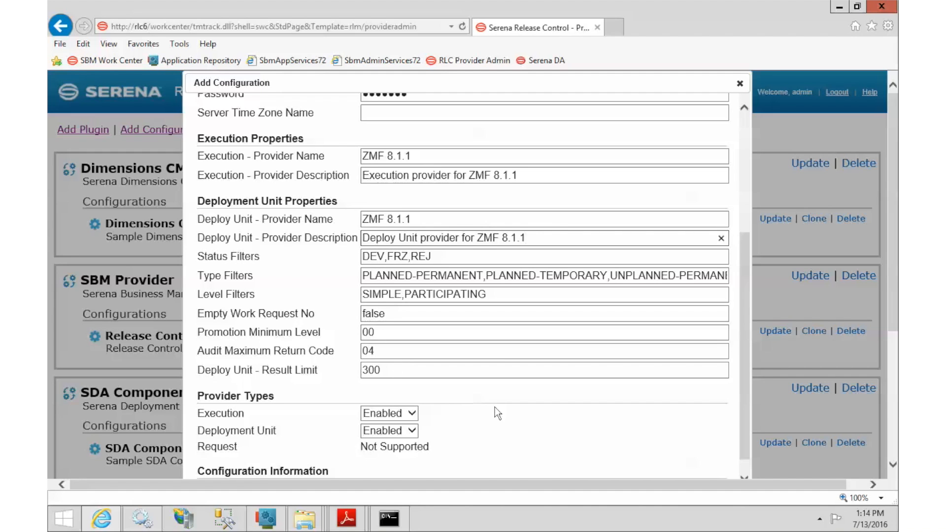
# Check the Deploy Unit filter, level and result-limit defaults on page 11 of rlc_zmf_plugin_qref.pdf
pyautogui.moveTo(355, 517)
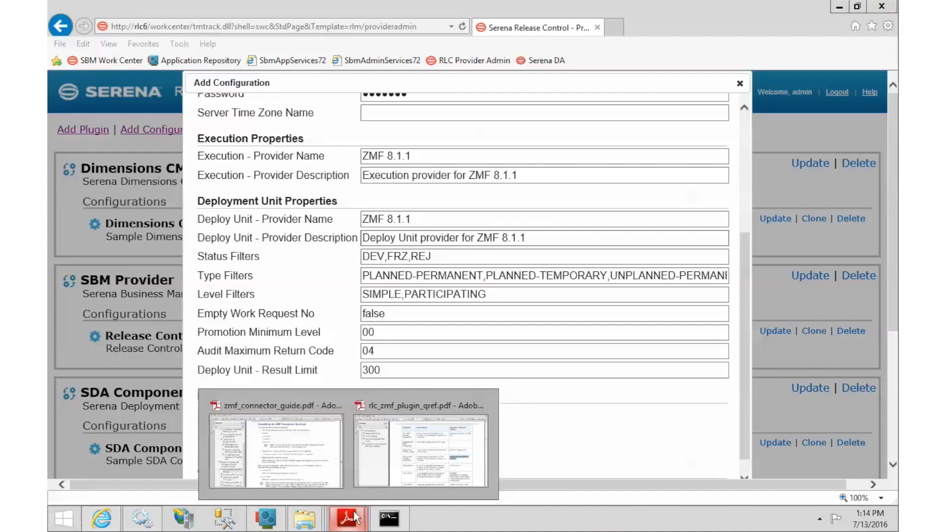
pyautogui.click(413, 453)
pyautogui.scroll(-10, 530, 335)
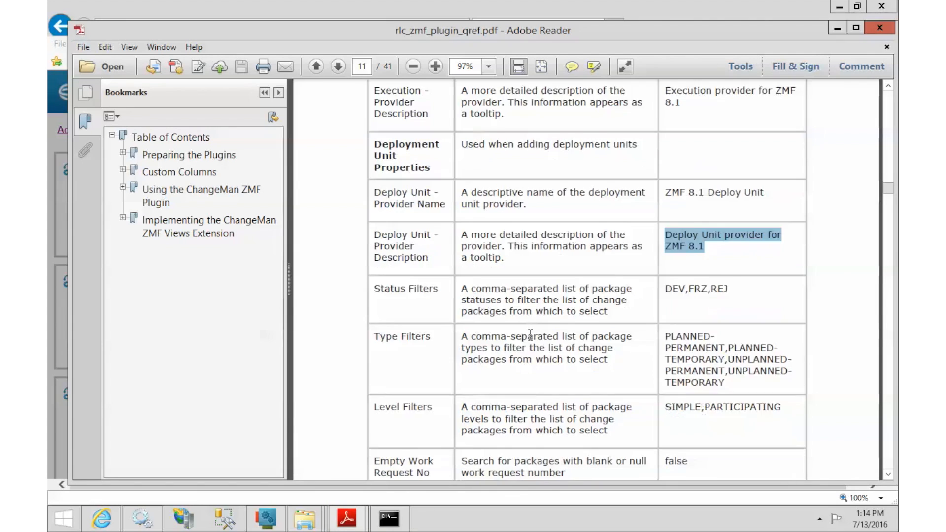
pyautogui.scroll(-10, 530, 336)
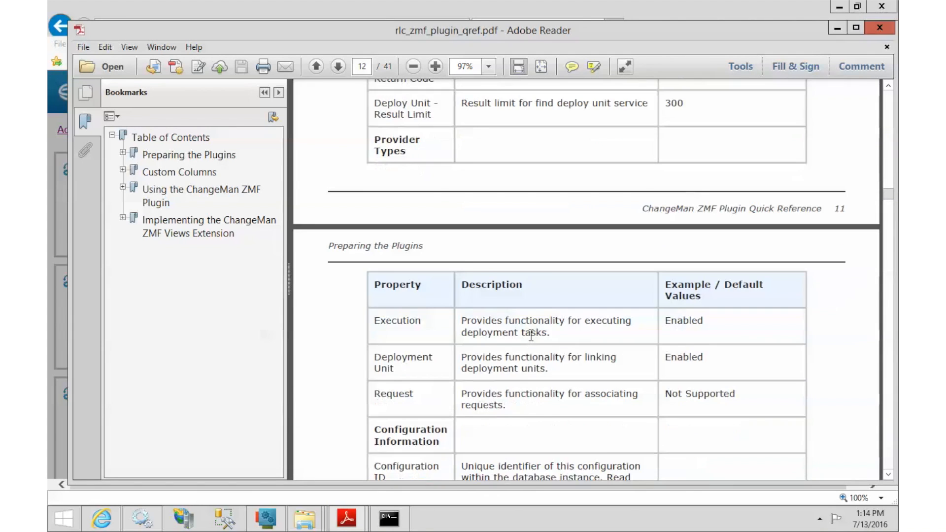
pyautogui.scroll(15, 531, 336)
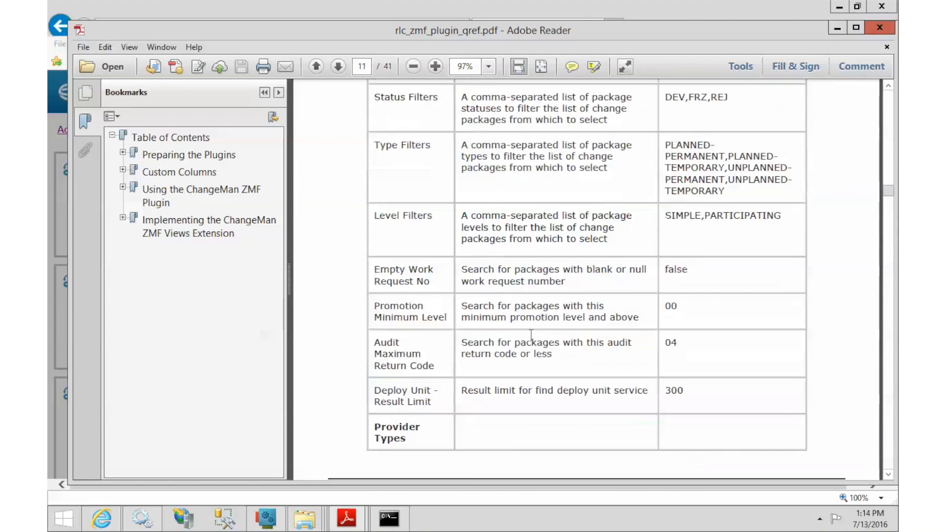
# Set the PDF aside and add the ZMF 8.1.1 configuration, then scroll the Providers page to the top
pyautogui.click(830, 28)
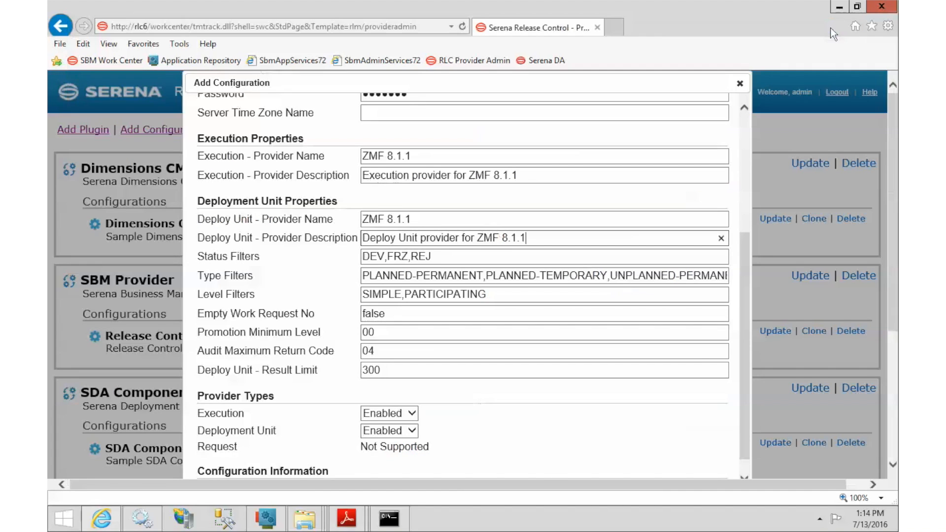
pyautogui.scroll(-4, 892, 377)
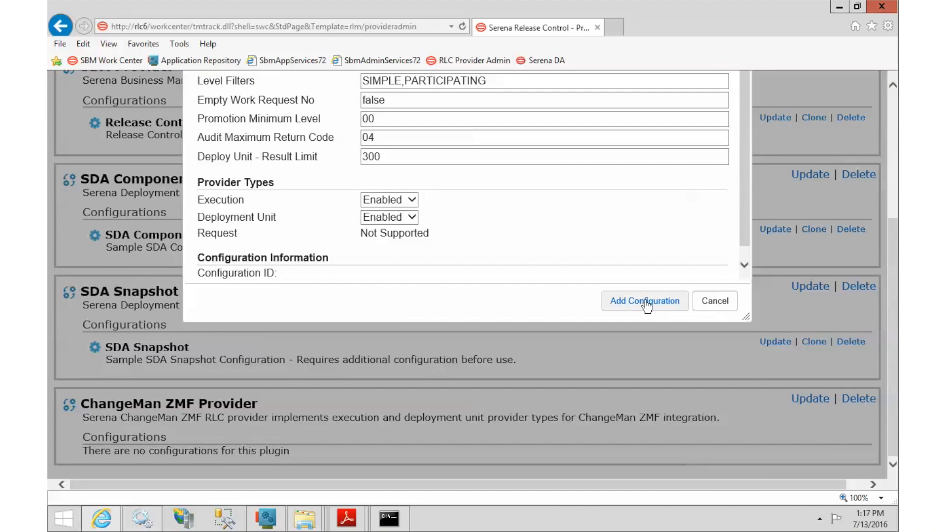
pyautogui.click(646, 302)
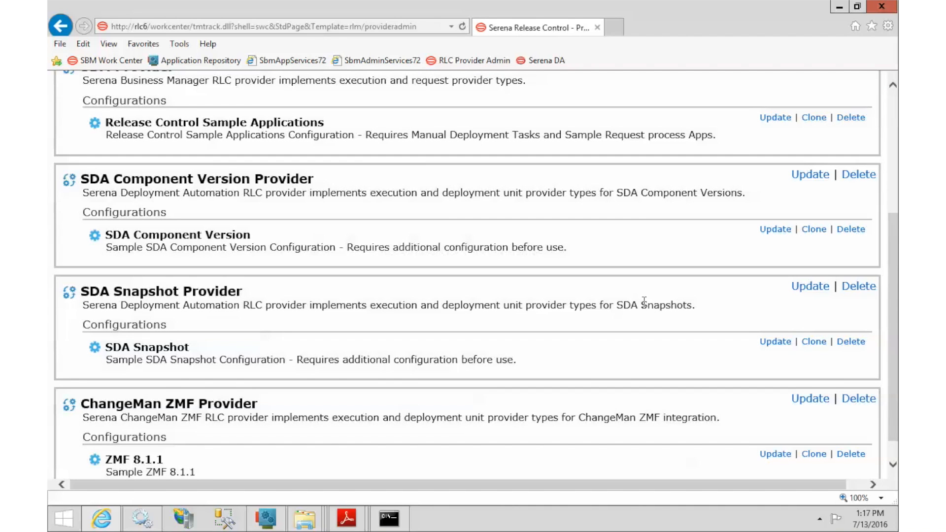
pyautogui.moveTo(894, 241); pyautogui.dragTo(897, 310)
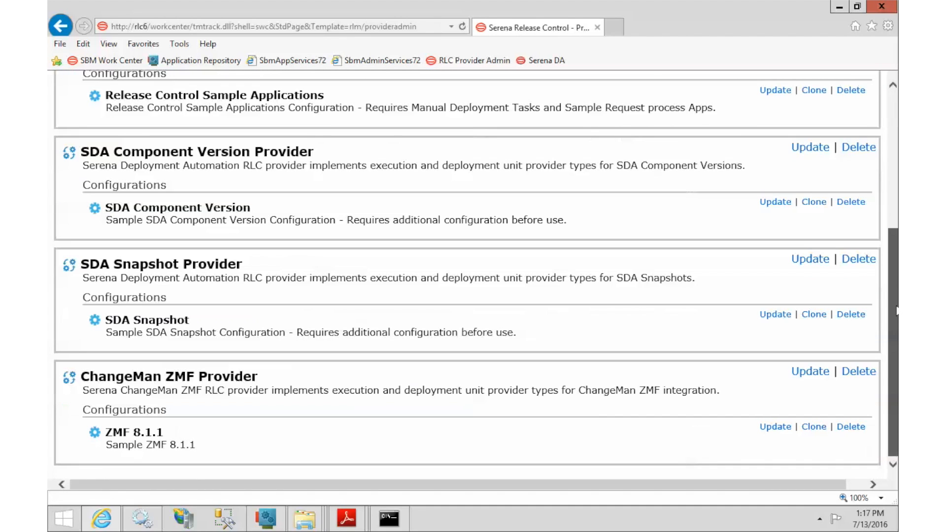
pyautogui.click(896, 111)
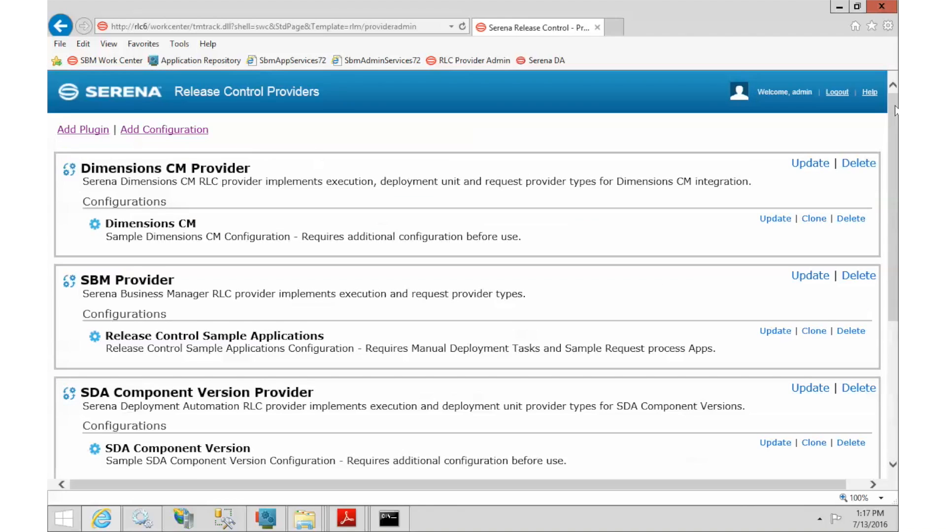
# In a new tab, list All Packages under Release Ctrl in SBM Work Center
pyautogui.click(615, 28)
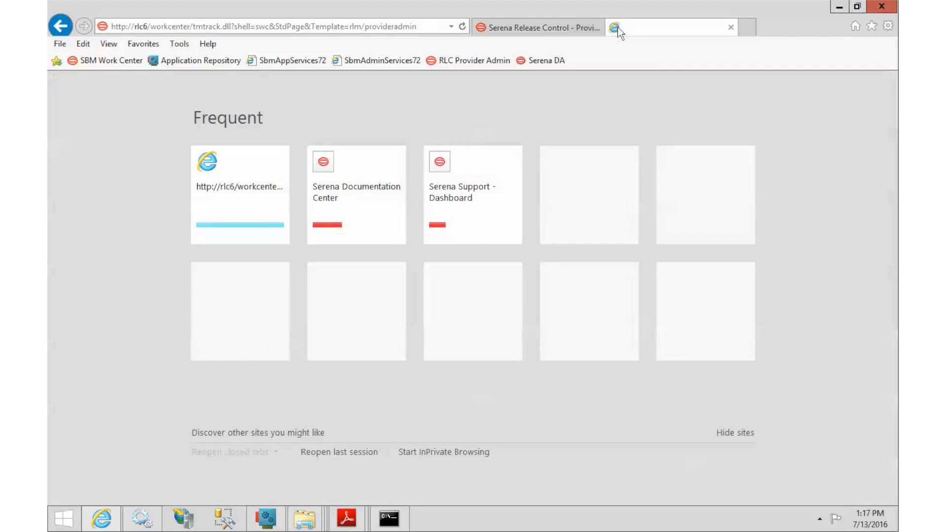
pyautogui.click(105, 69)
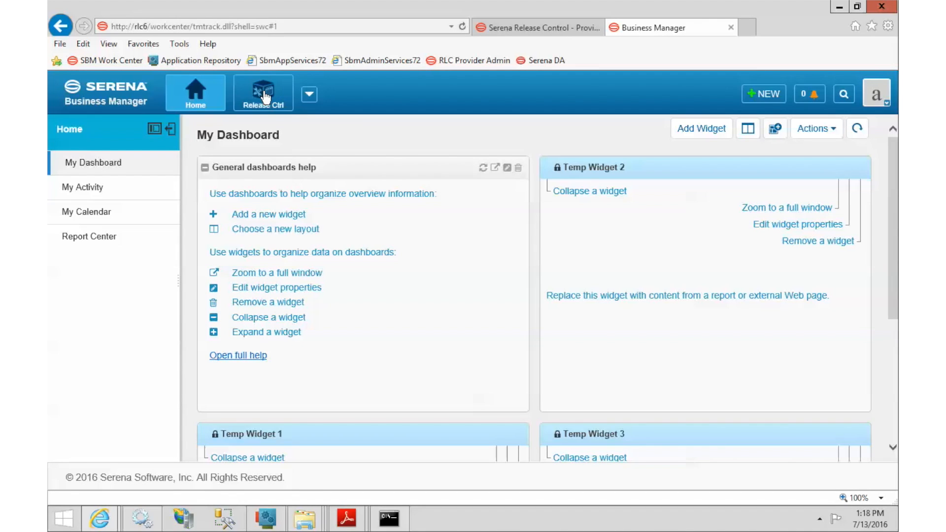
pyautogui.click(265, 97)
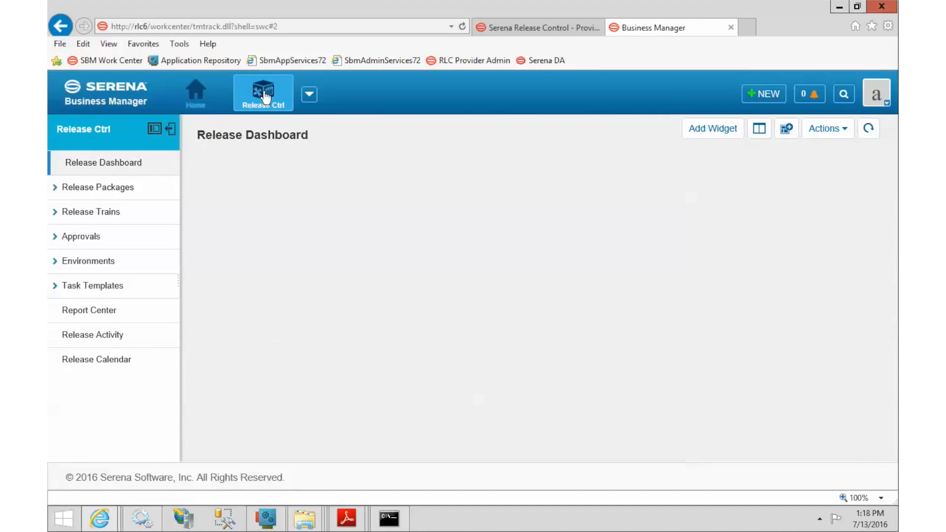
pyautogui.click(61, 189)
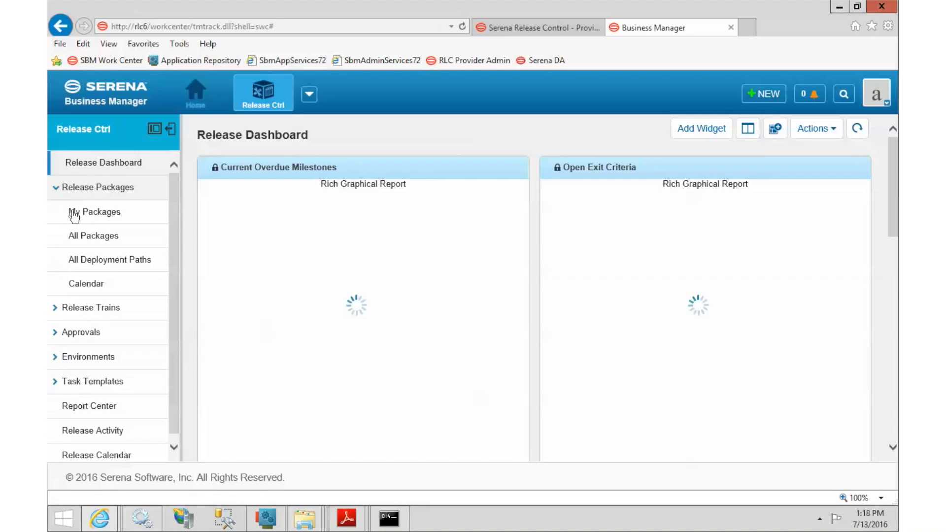
pyautogui.click(94, 239)
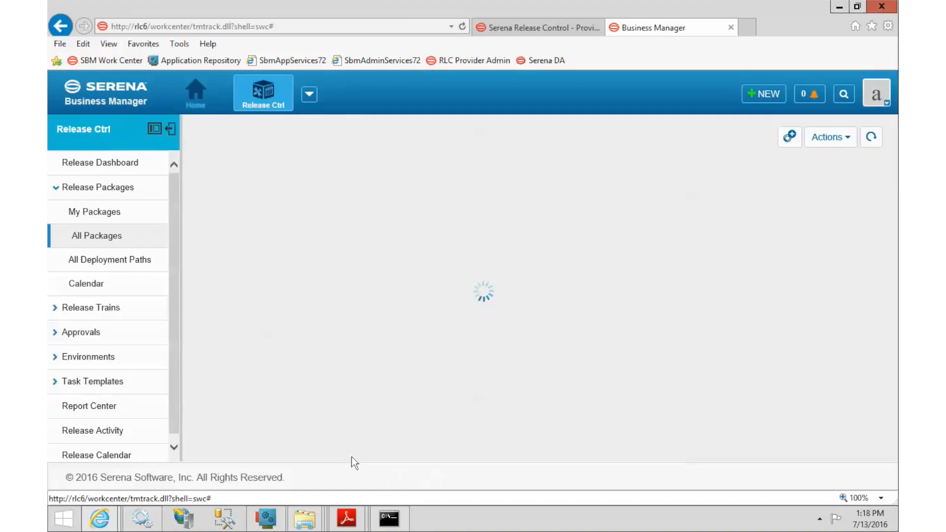
# Open release package 000017, My Release Package, and edit its four deployment units
pyautogui.click(361, 410)
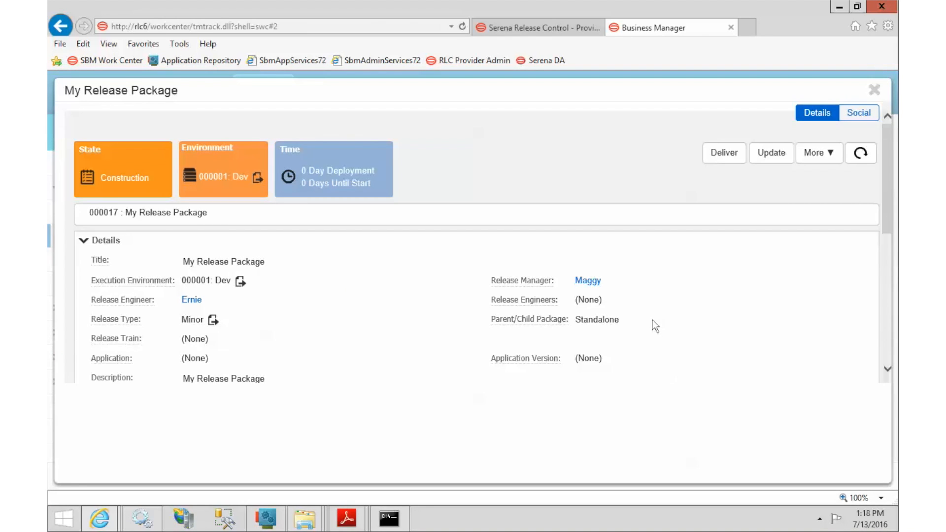
pyautogui.scroll(-3, 652, 321)
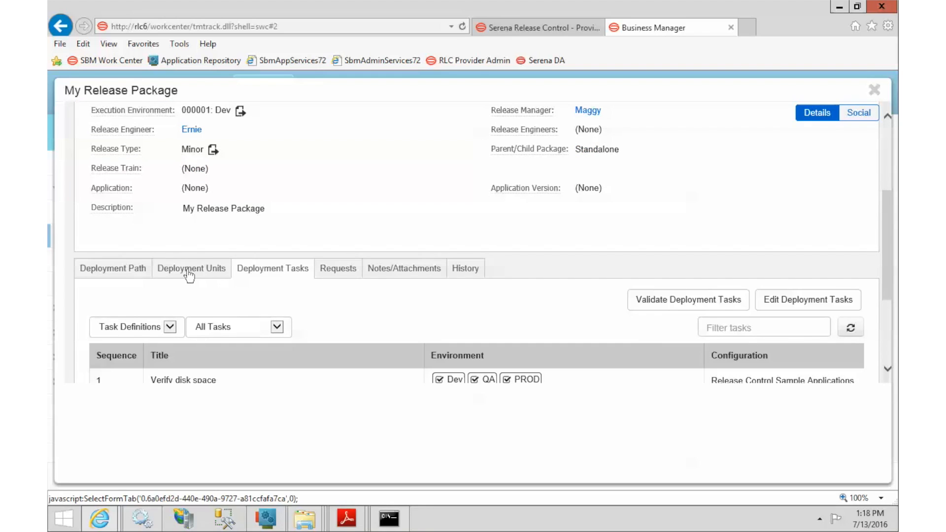
pyautogui.click(190, 274)
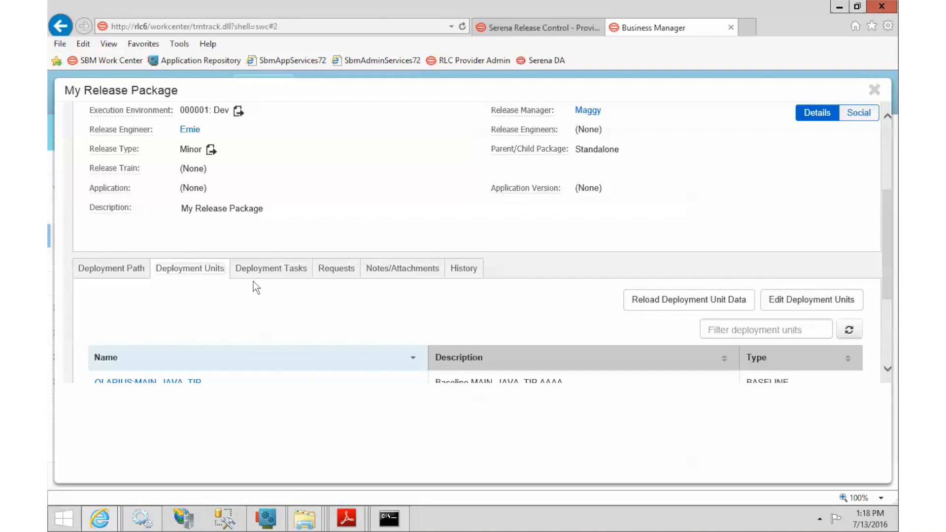
pyautogui.scroll(-2, 339, 301)
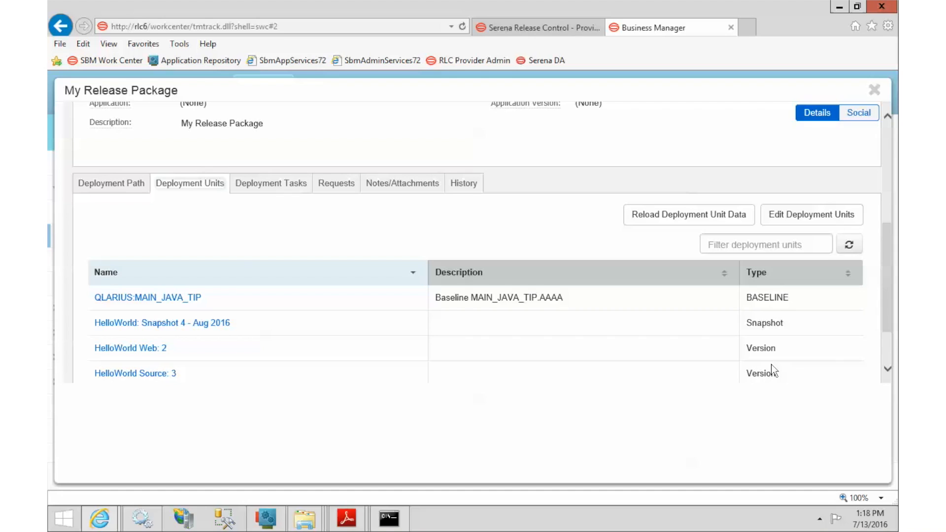
pyautogui.click(799, 218)
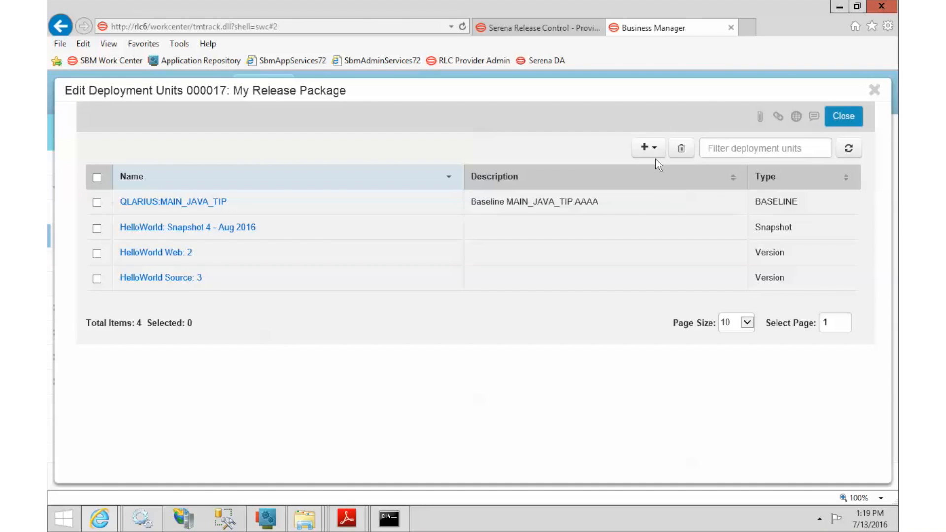
# Show the add menu of deployment unit providers, including DIM CM, SDA and ZMF 8.1.1
pyautogui.click(645, 156)
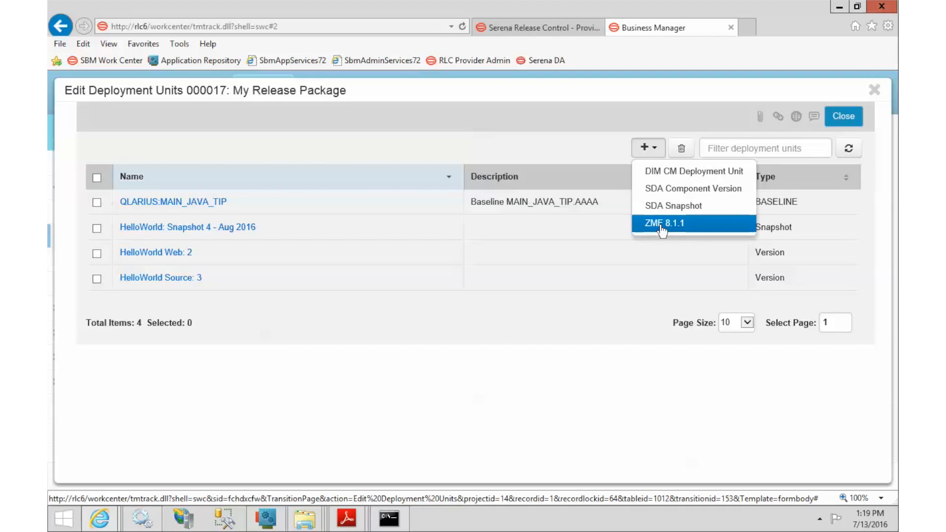
pyautogui.click(545, 30)
pyautogui.scroll(-5, 611, 328)
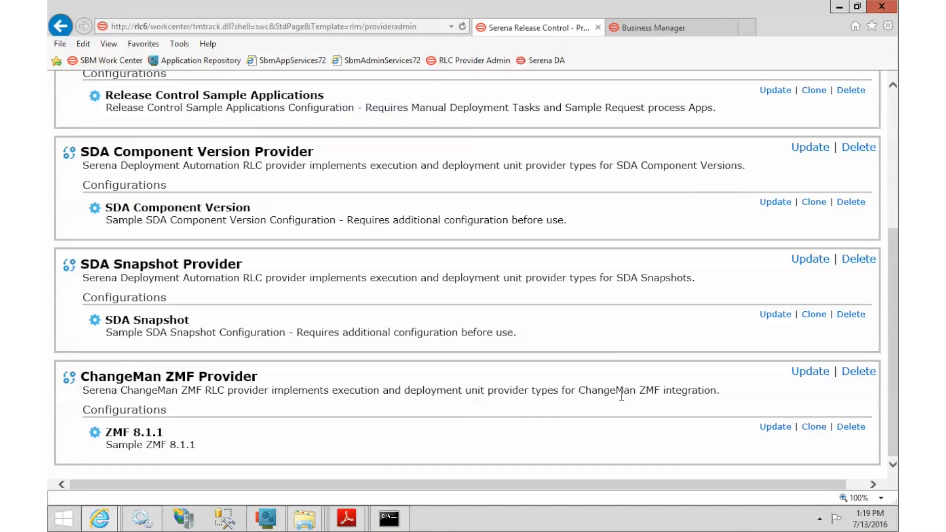
pyautogui.click(779, 424)
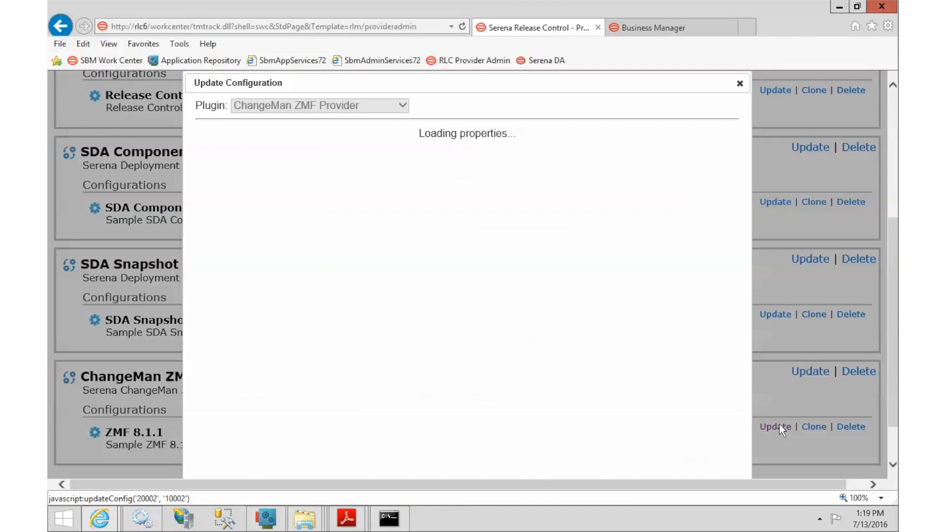
pyautogui.scroll(-4, 461, 294)
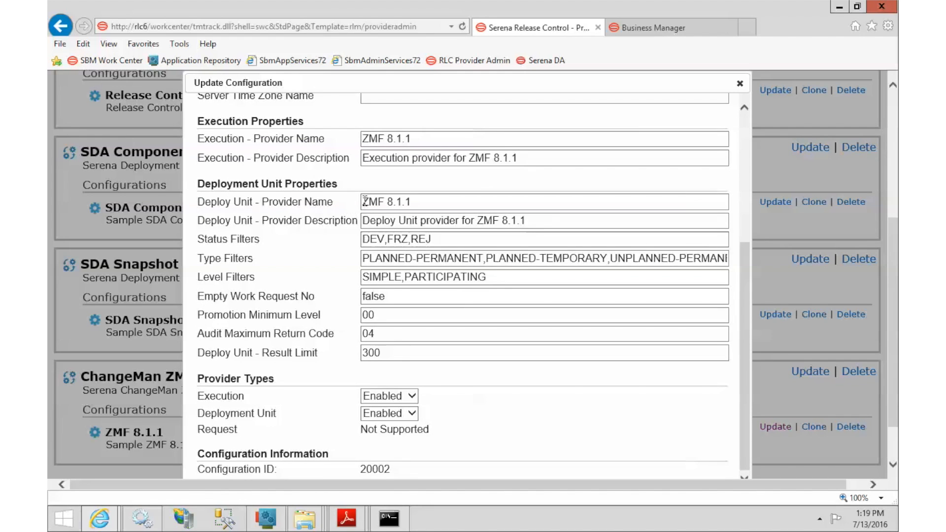
pyautogui.moveTo(365, 201); pyautogui.dragTo(445, 200)
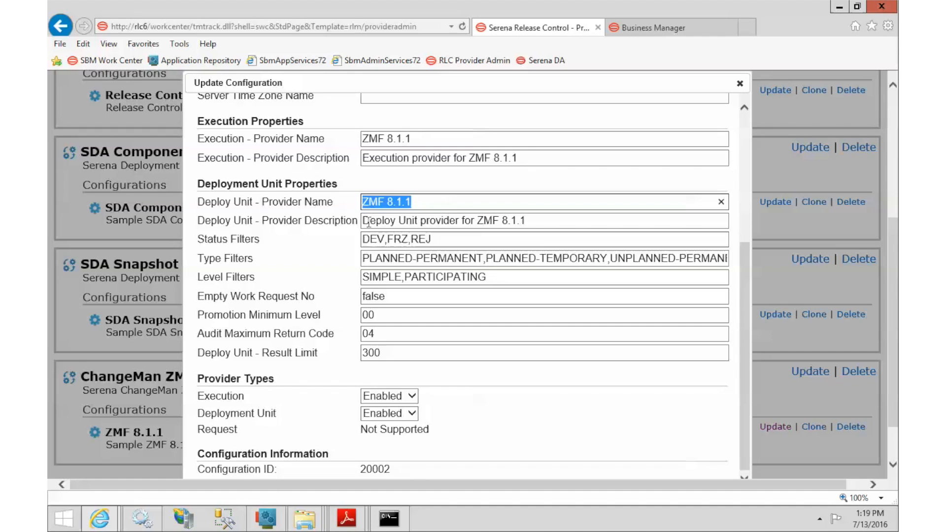
pyautogui.moveTo(365, 220); pyautogui.dragTo(533, 221)
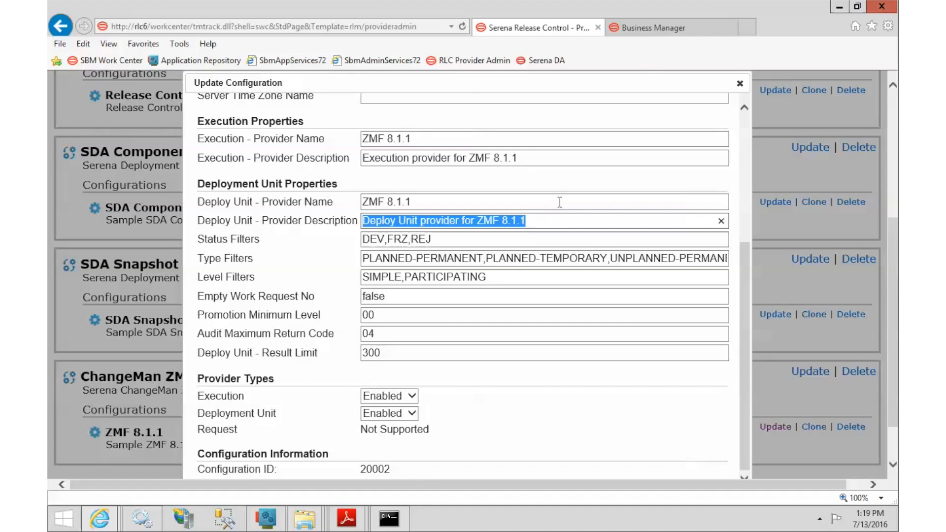
pyautogui.click(666, 30)
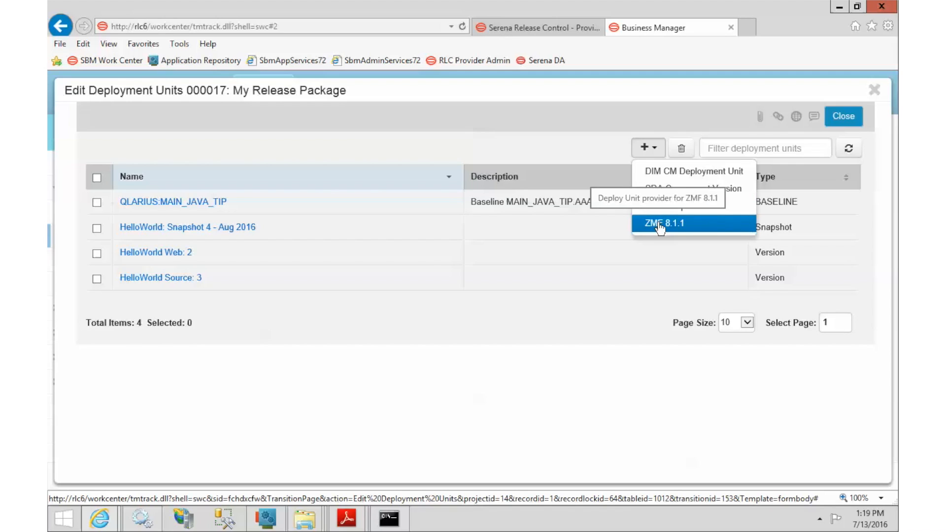
# Choose ZMF 8.1.1 as the source and filter by application JEFF
pyautogui.click(657, 222)
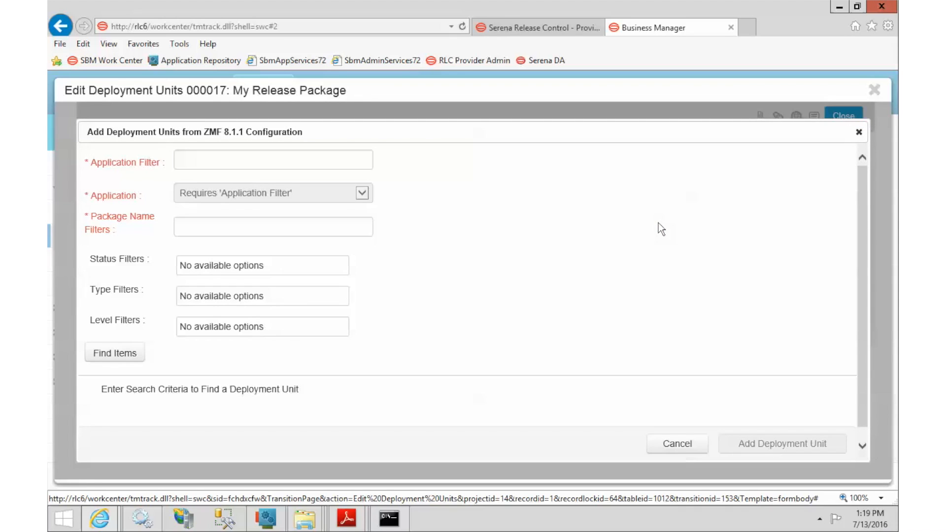
pyautogui.click(340, 162)
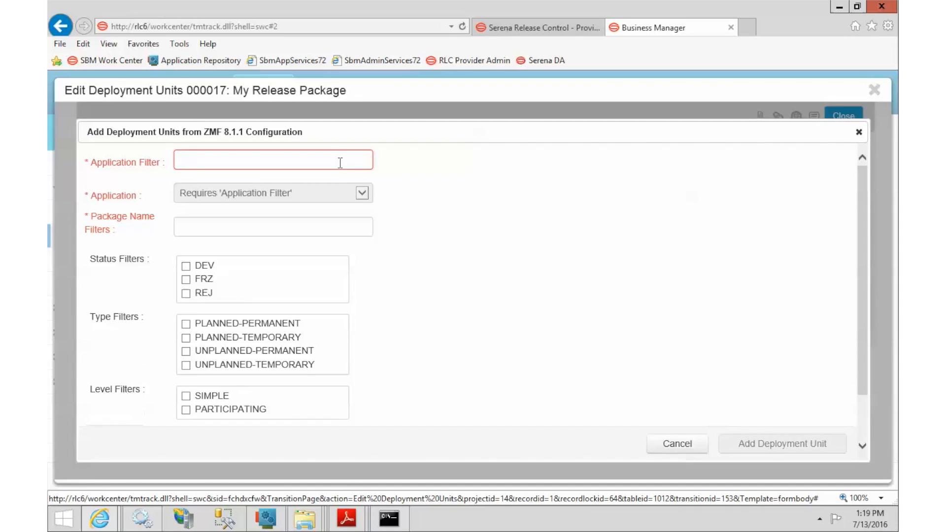
pyautogui.write('jeff')
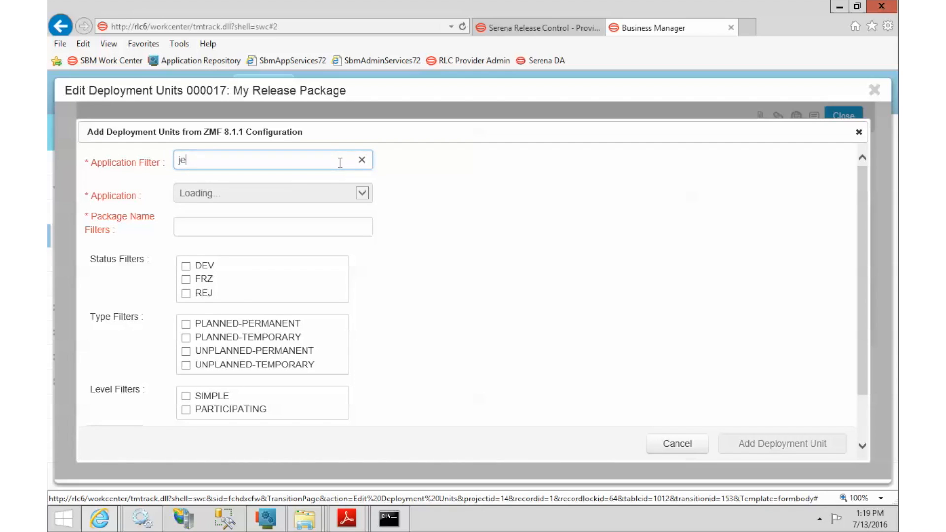
pyautogui.press('Tab')
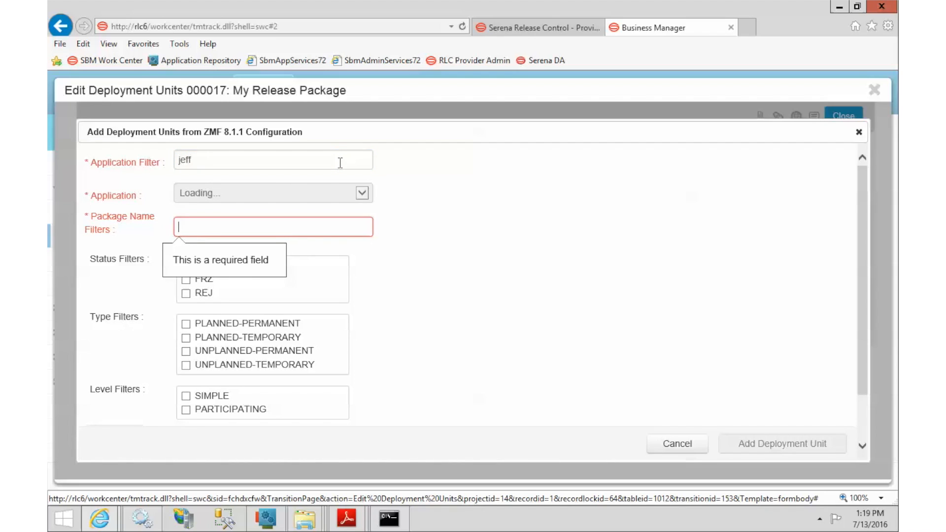
pyautogui.click(349, 196)
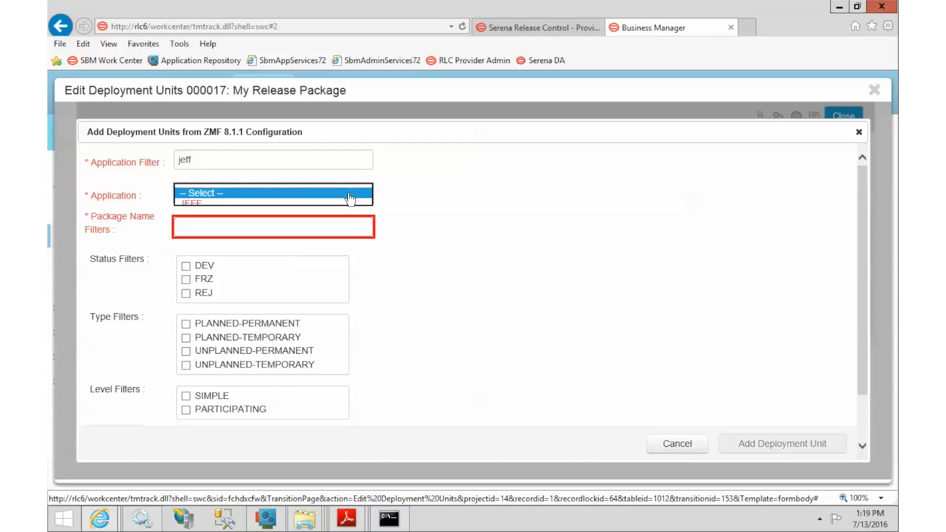
pyautogui.click(199, 205)
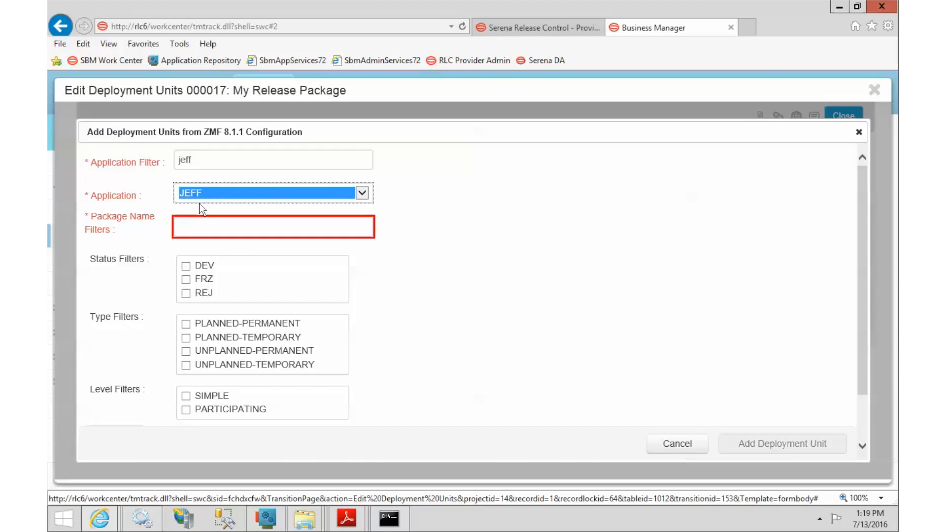
# Set the package name filter to JEFF000404 and find matching items
pyautogui.click(194, 227)
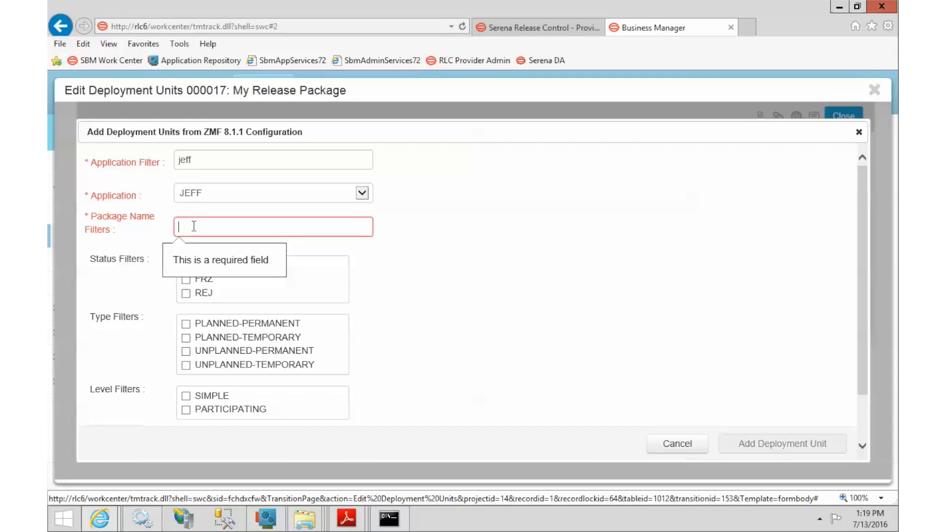
pyautogui.write('JE')
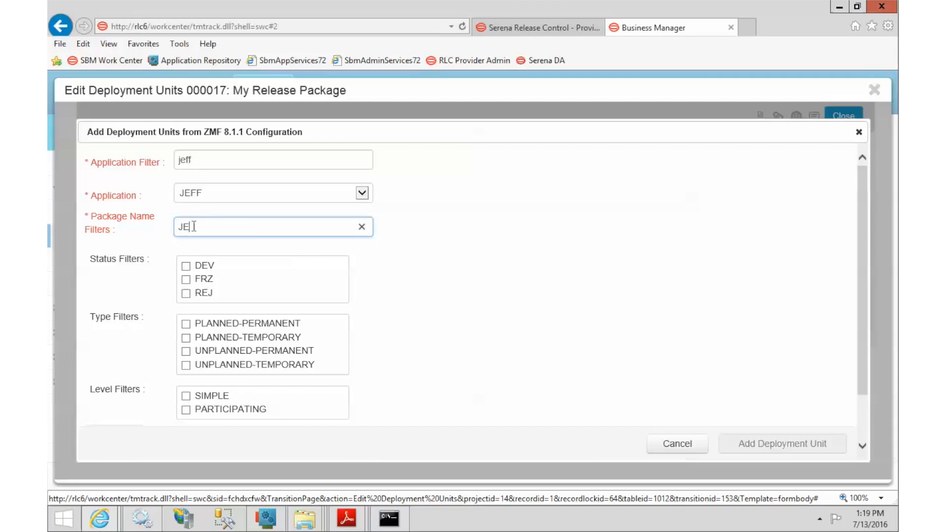
pyautogui.write('FF000404')
pyautogui.click(554, 300)
pyautogui.scroll(-1, 554, 301)
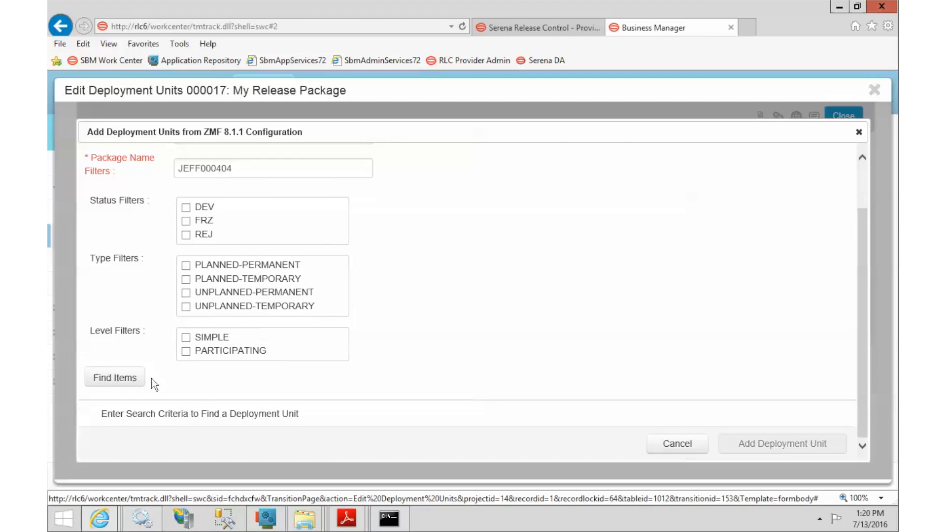
pyautogui.click(135, 378)
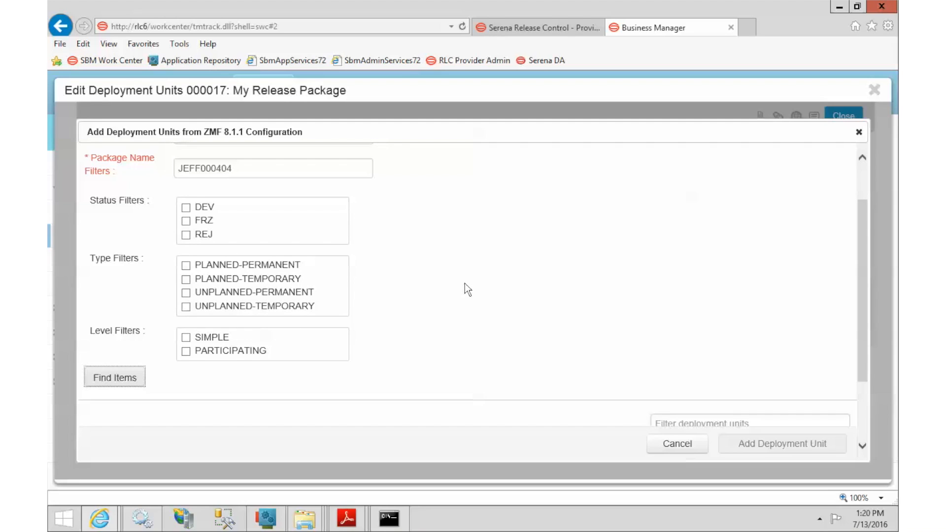
pyautogui.scroll(-2, 465, 283)
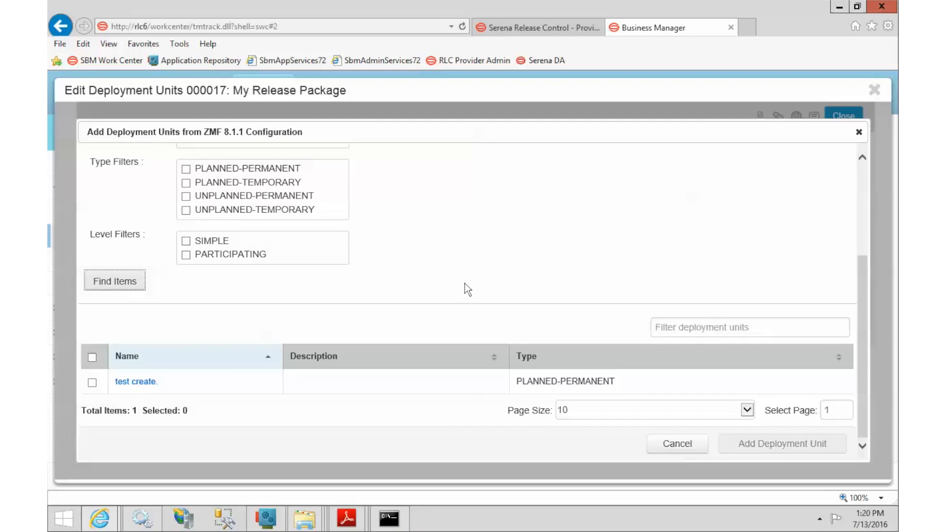
# Open the test create. package in ZMF and sign in with the ZMF user name and password
pyautogui.click(137, 383)
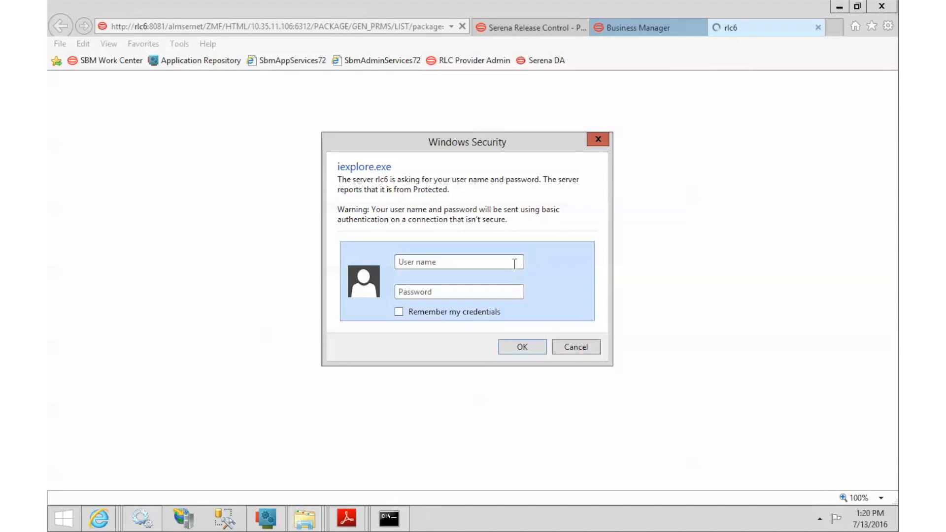
pyautogui.click(499, 264)
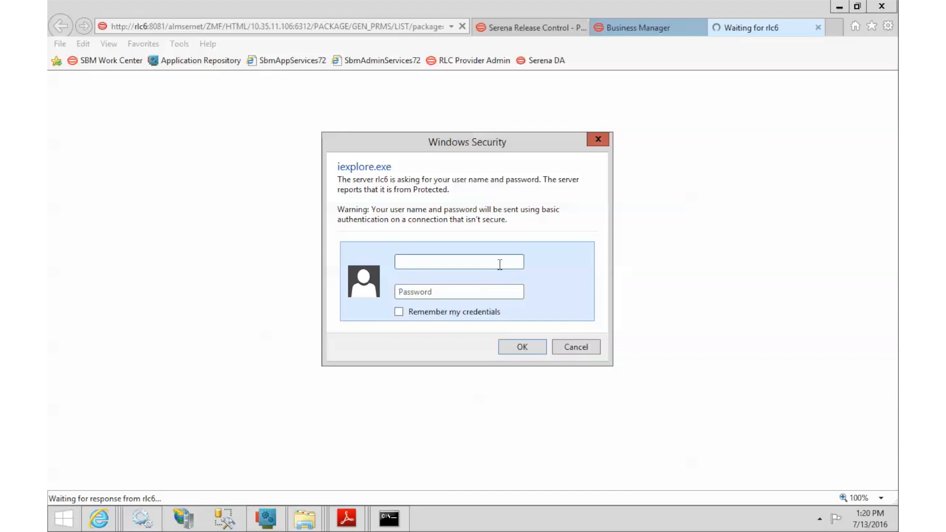
pyautogui.write('CMNSUP1')
pyautogui.press('Tab')
pyautogui.write('******')
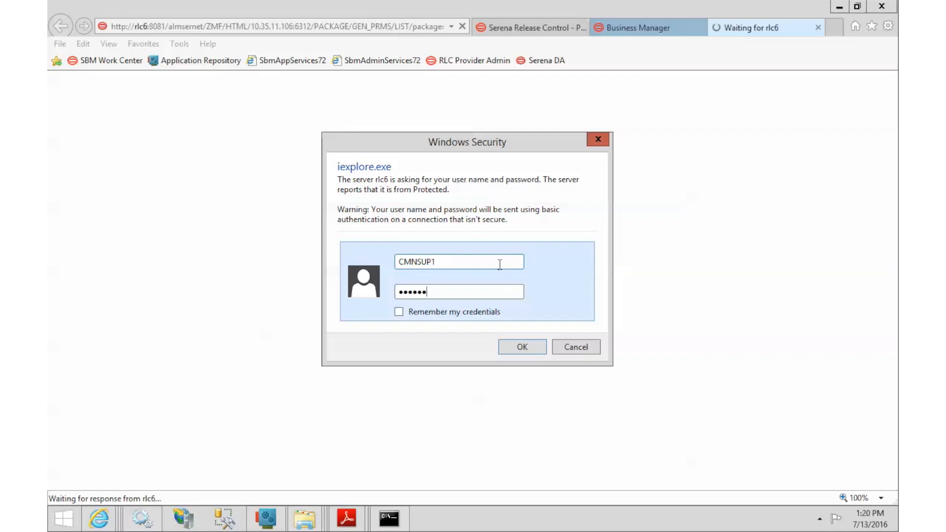
pyautogui.press('Return')
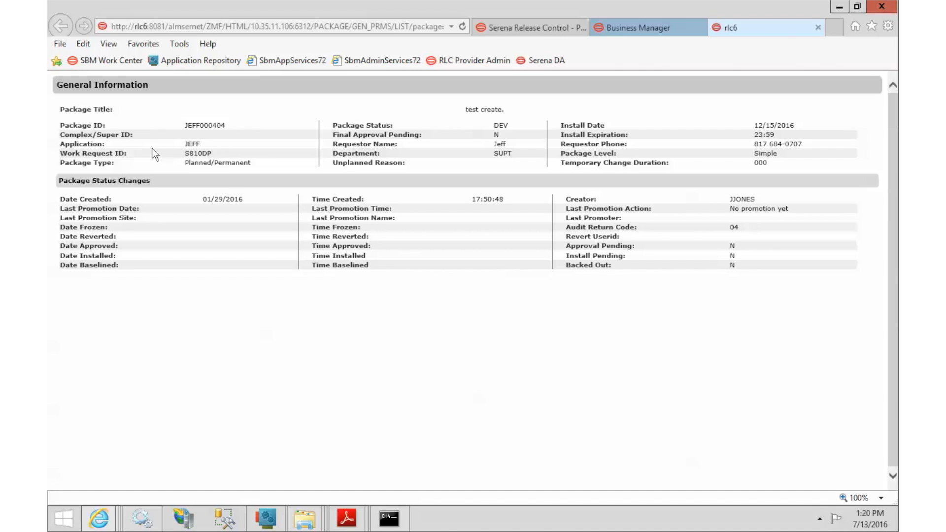
# Review package JEFF000404's details, confirming audit return code 04, then close the tab
pyautogui.doubleClick(206, 123)
pyautogui.click(194, 146)
pyautogui.moveTo(580, 228); pyautogui.dragTo(606, 229)
pyautogui.click(725, 222)
pyautogui.click(818, 28)
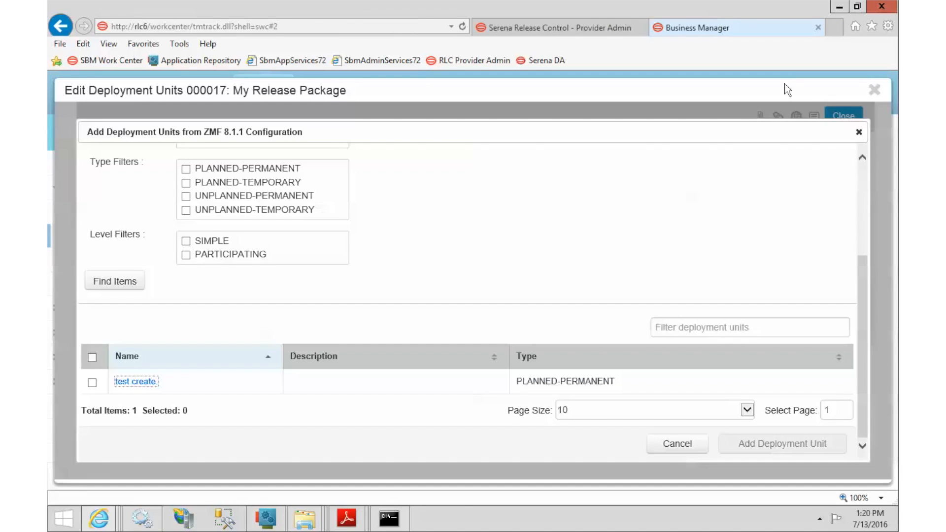
# Add the test create. package as a deployment unit, then close back to My Release Package
pyautogui.click(92, 386)
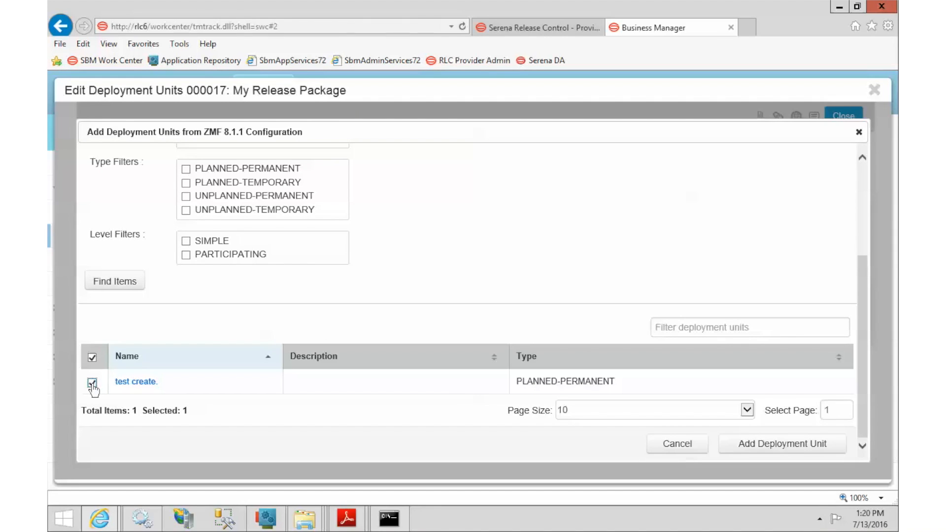
pyautogui.click(772, 445)
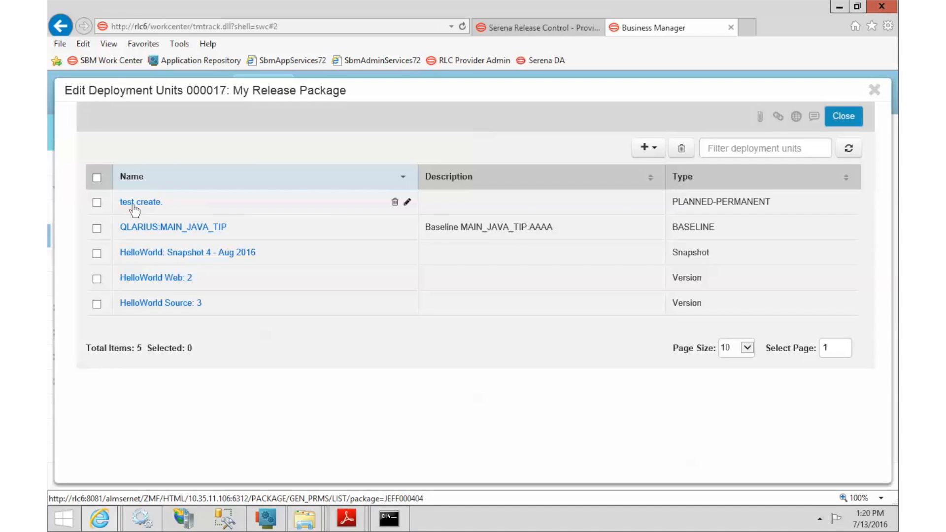
pyautogui.click(844, 116)
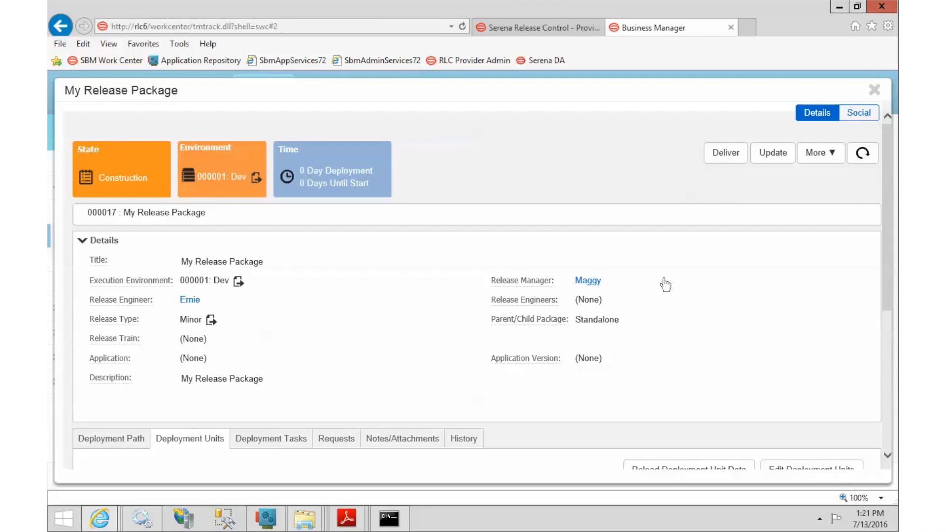
pyautogui.scroll(-4, 666, 285)
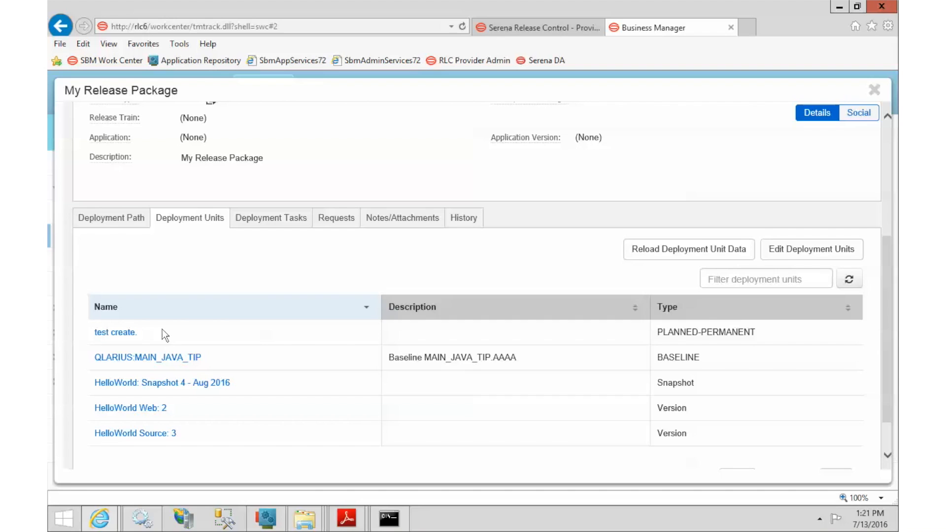
# Open the add-task menu in Edit Deployment Tasks and review ZMF 8.1.1's Execution Properties
pyautogui.click(272, 219)
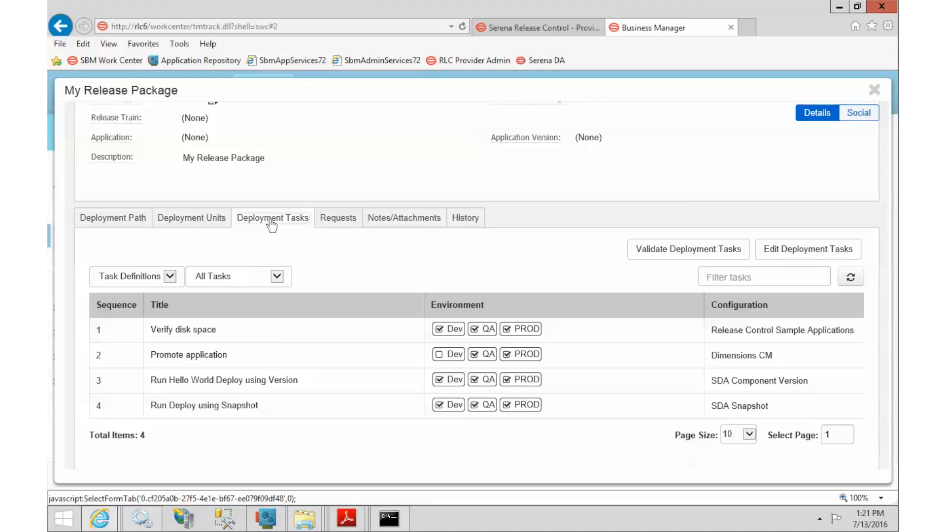
pyautogui.click(811, 254)
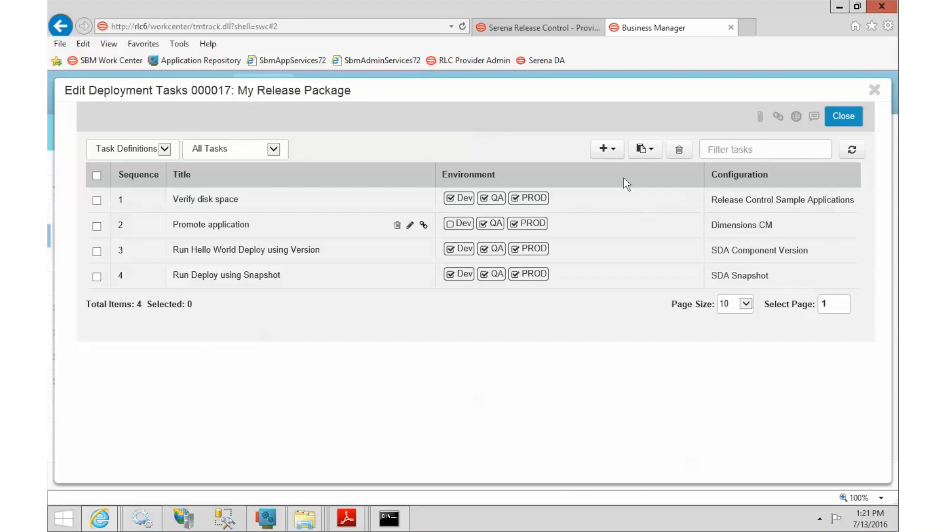
pyautogui.click(605, 155)
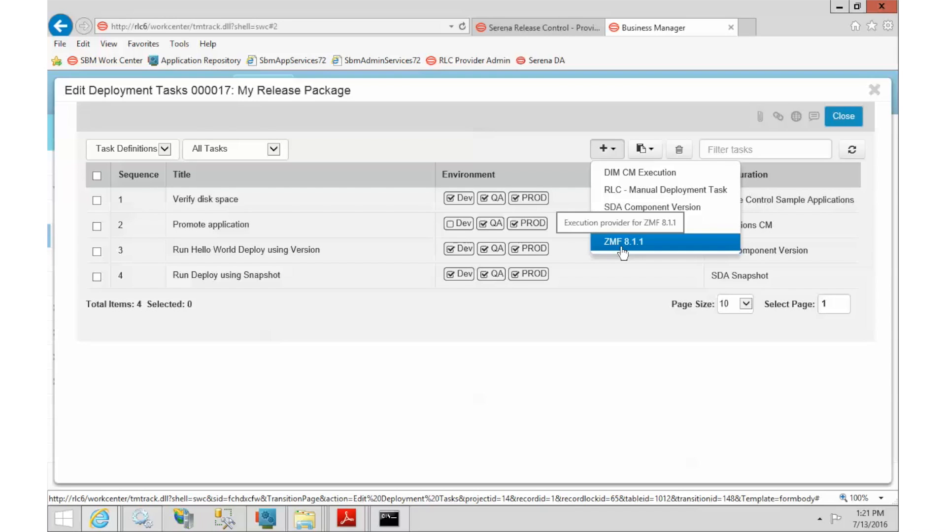
pyautogui.click(542, 28)
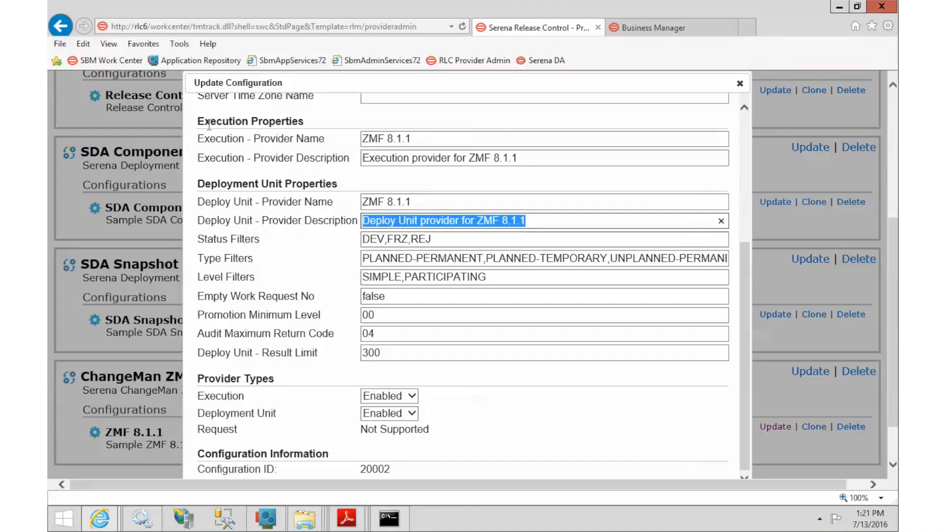
pyautogui.moveTo(197, 122); pyautogui.dragTo(356, 141)
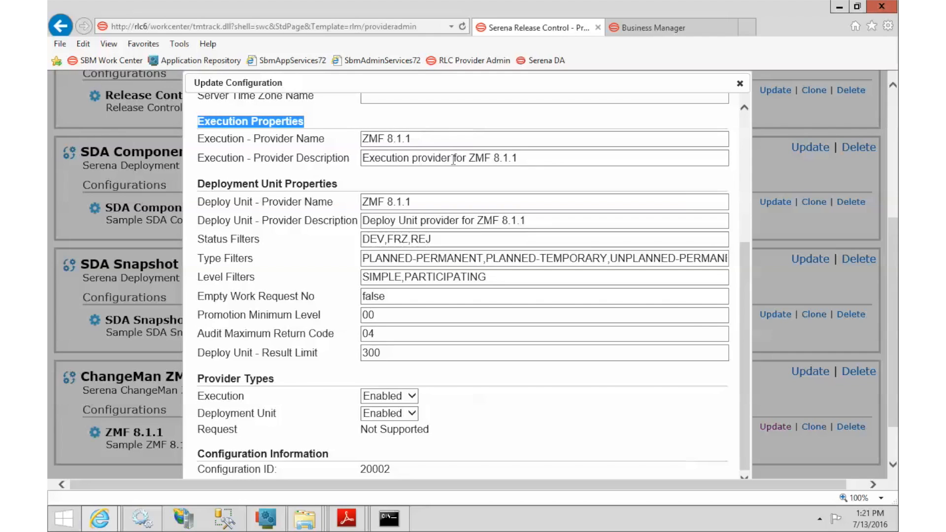
pyautogui.click(645, 28)
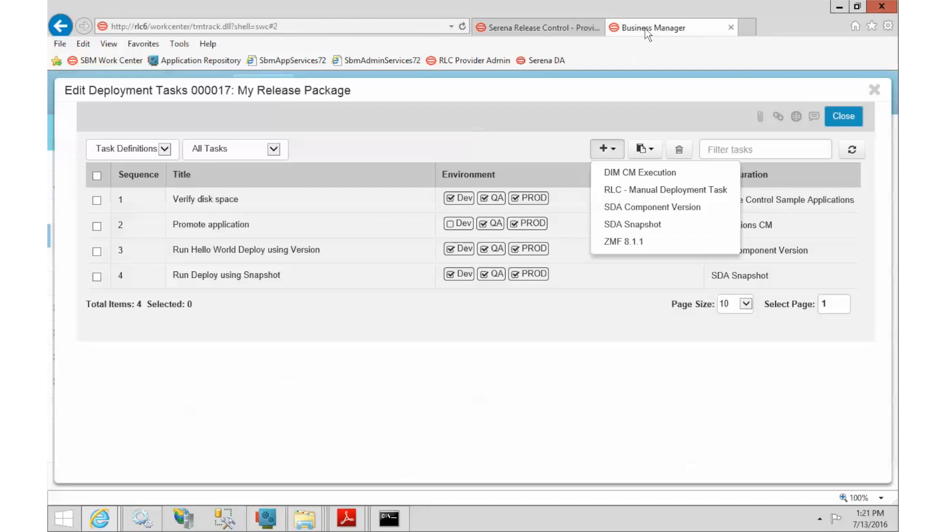
# Create a ZMF 8.1.1 task titled Audit with action Audit
pyautogui.click(636, 244)
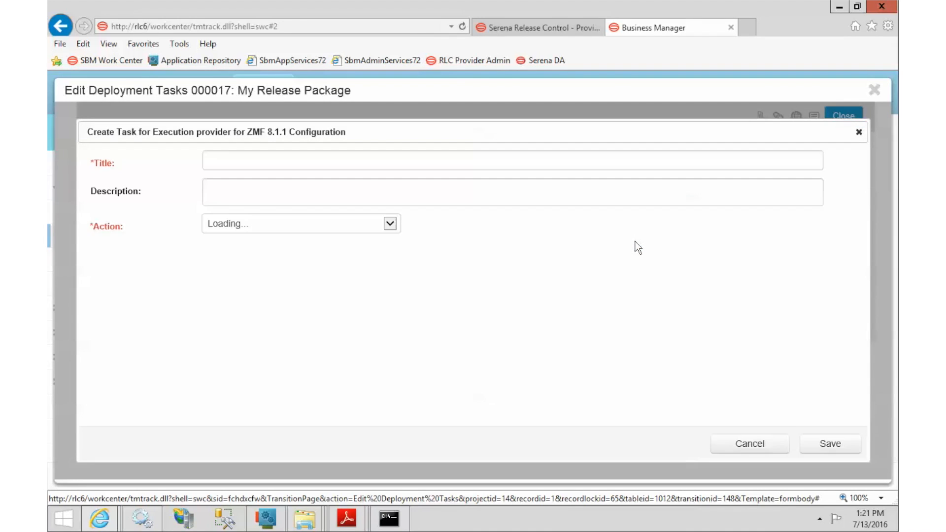
pyautogui.click(542, 161)
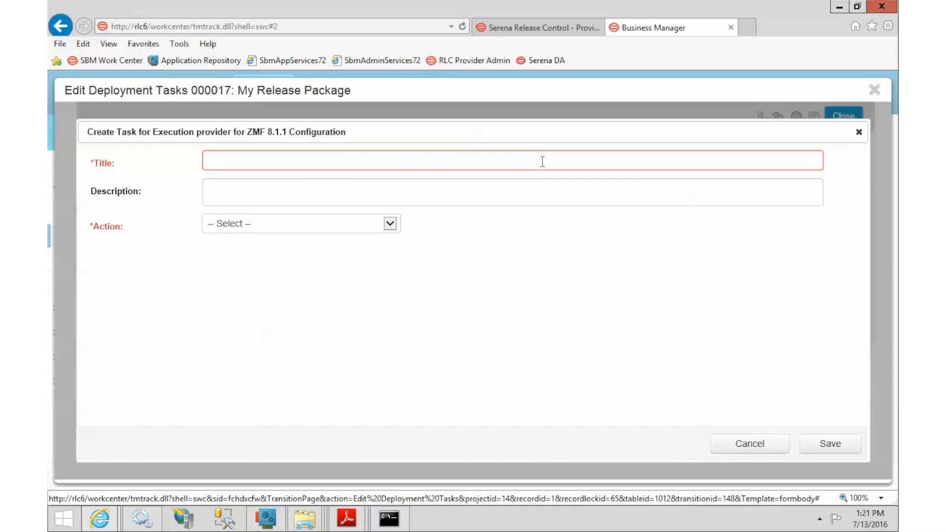
pyautogui.write('Audit')
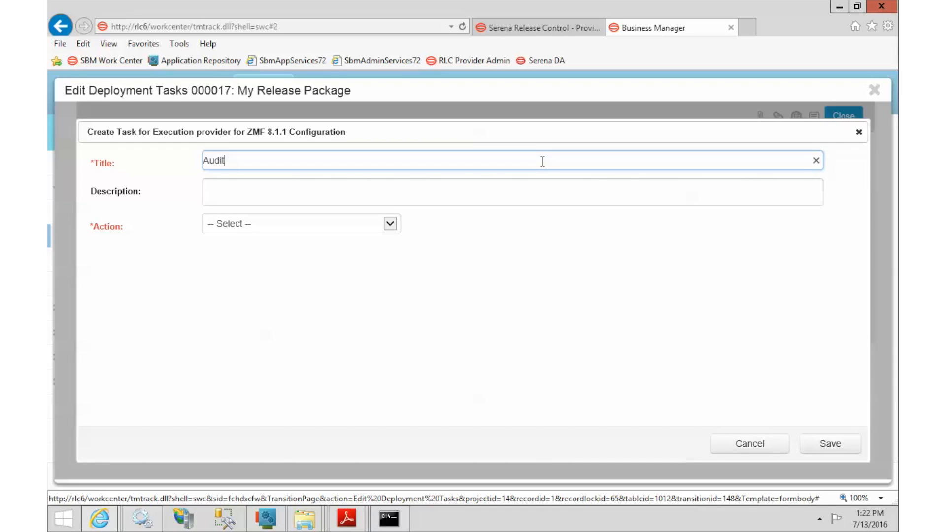
pyautogui.click(532, 193)
pyautogui.click(275, 228)
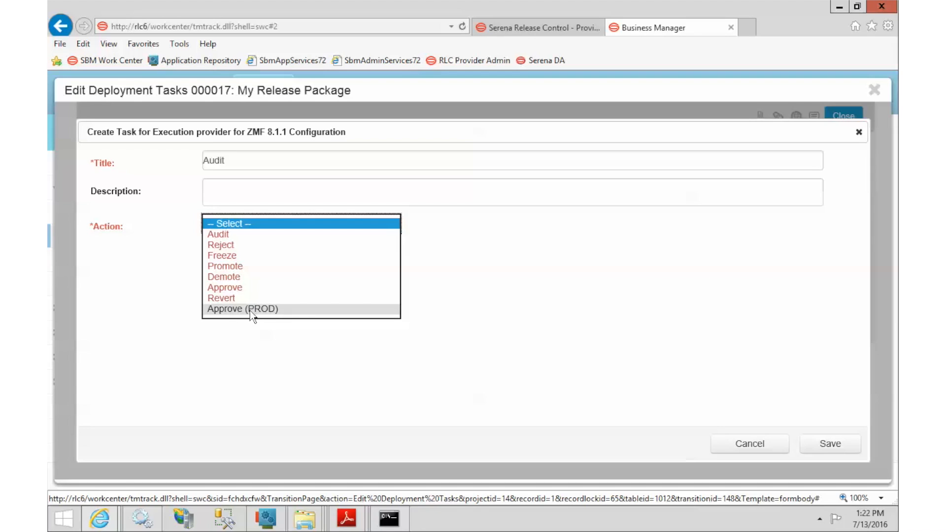
pyautogui.click(242, 236)
# Select application JEFF, add comment 'This is our audit', and keep Dev enabled
pyautogui.click(247, 252)
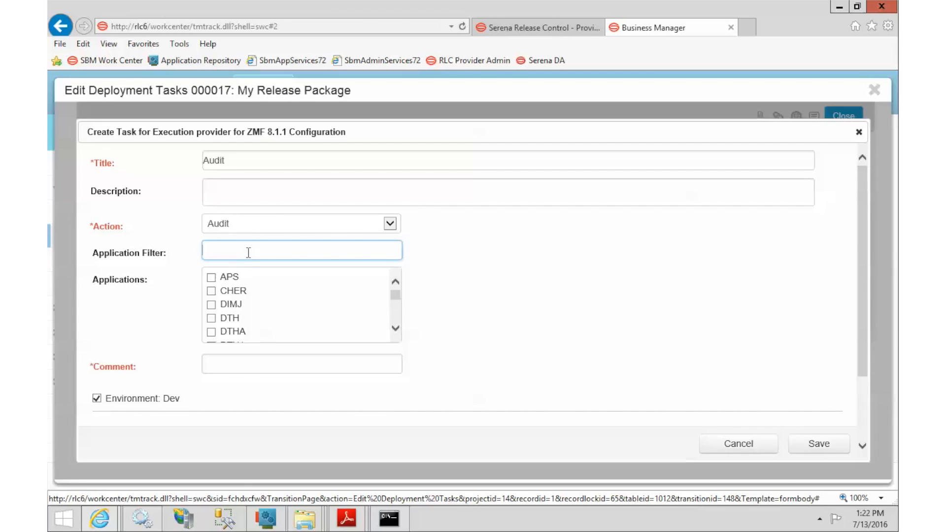
pyautogui.write('jeff')
pyautogui.press('Tab')
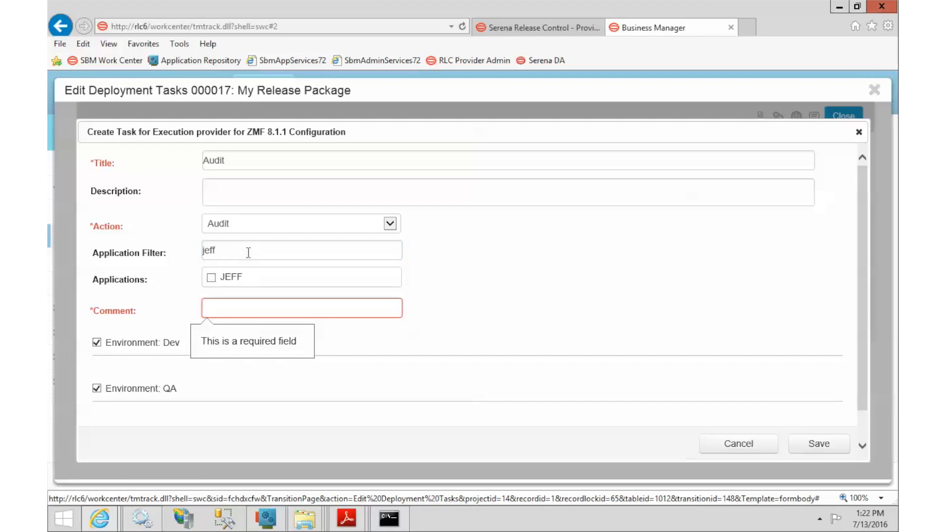
pyautogui.click(210, 278)
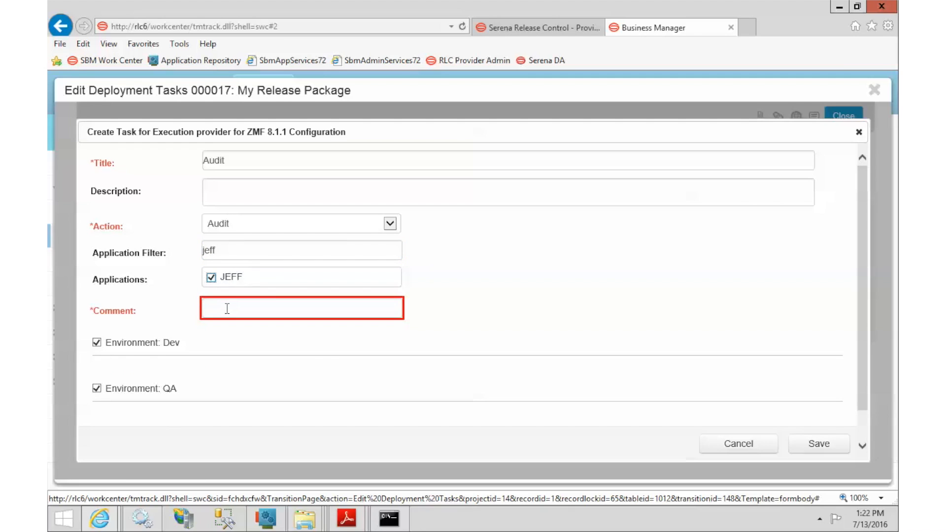
pyautogui.click(227, 309)
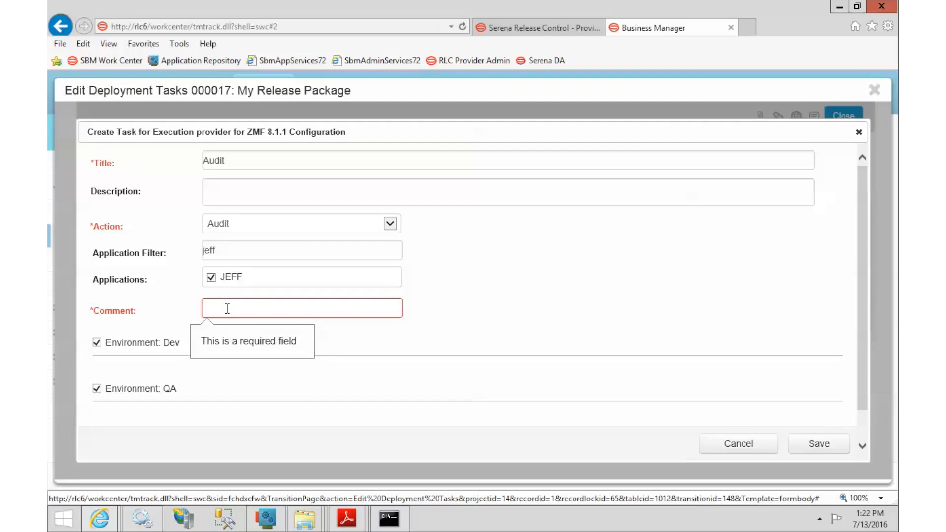
pyautogui.write('T')
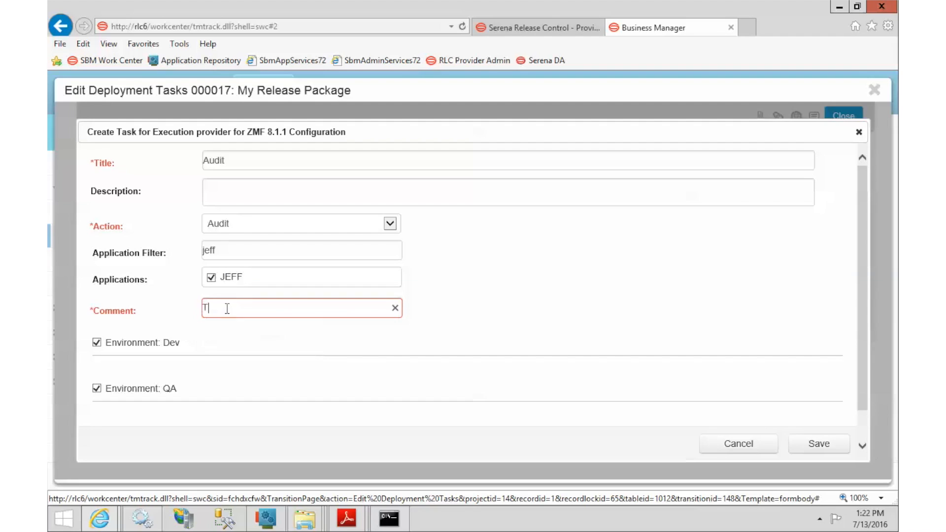
pyautogui.write('his is our audit')
pyautogui.moveTo(865, 245); pyautogui.dragTo(861, 302)
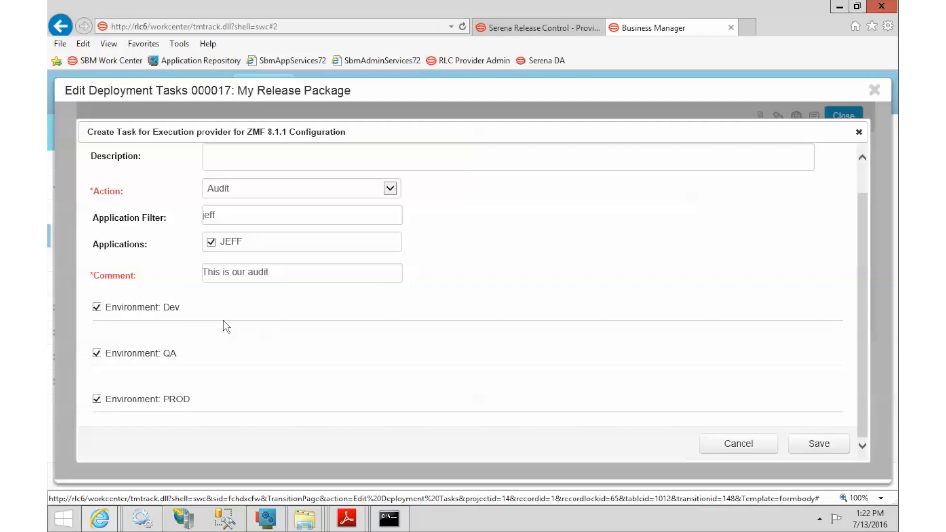
pyautogui.click(97, 307)
# Save the Audit task, note PROD's missing packageName, and open its related deployment units
pyautogui.click(819, 444)
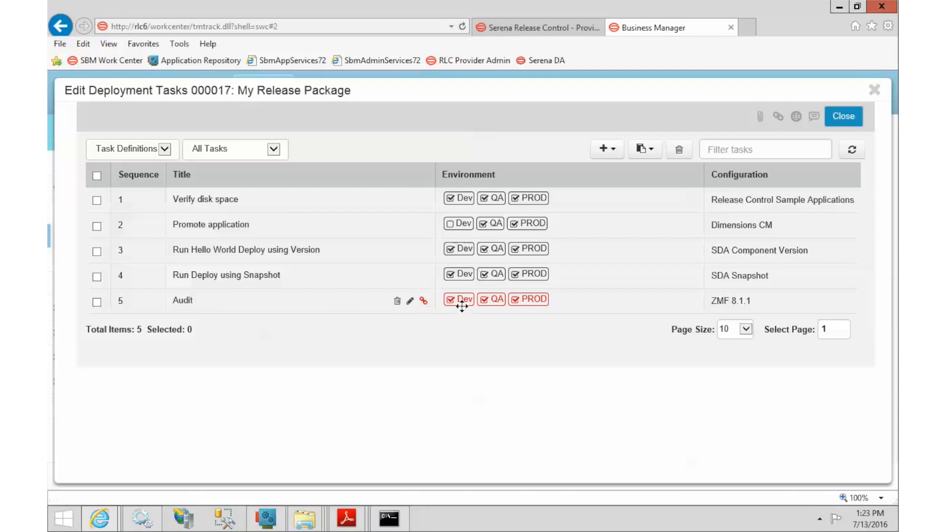
pyautogui.moveTo(524, 305)
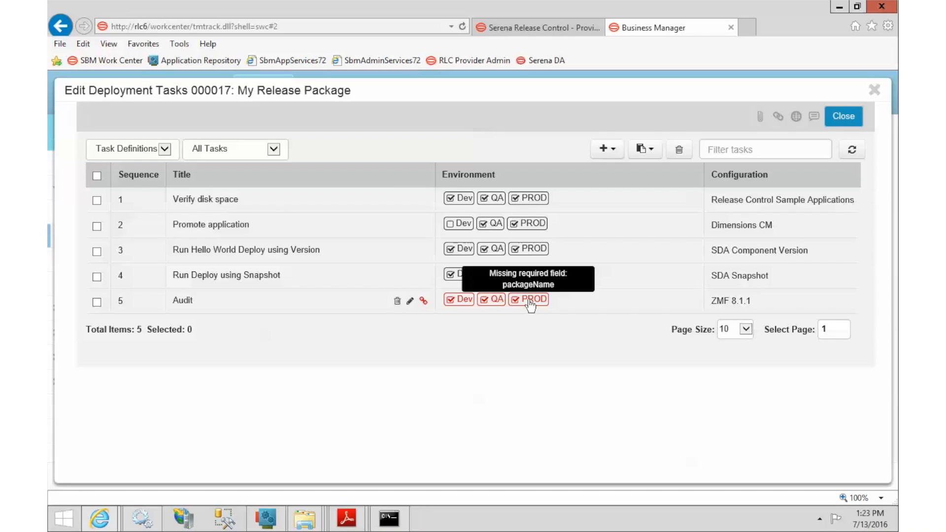
pyautogui.click(423, 301)
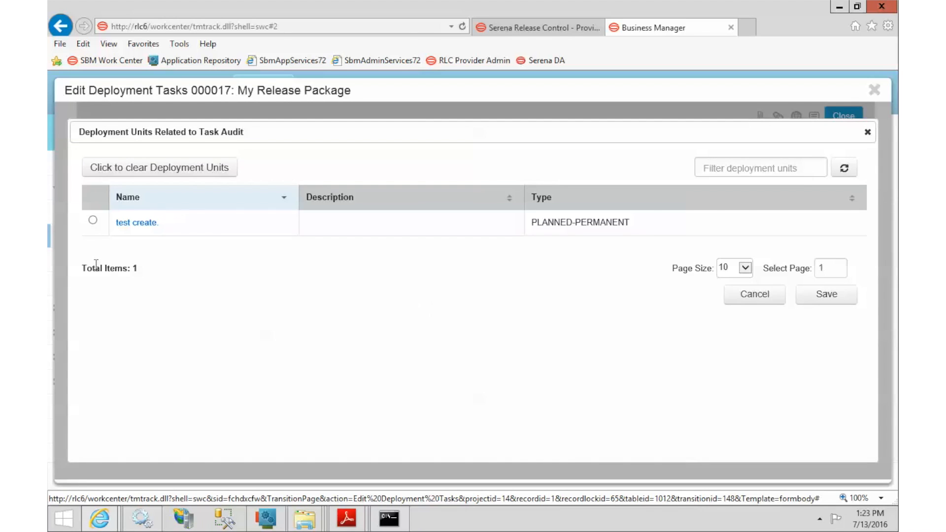
# Link the Audit task to the 'test create' deployment unit, save, and review the five deployment tasks
pyautogui.click(93, 221)
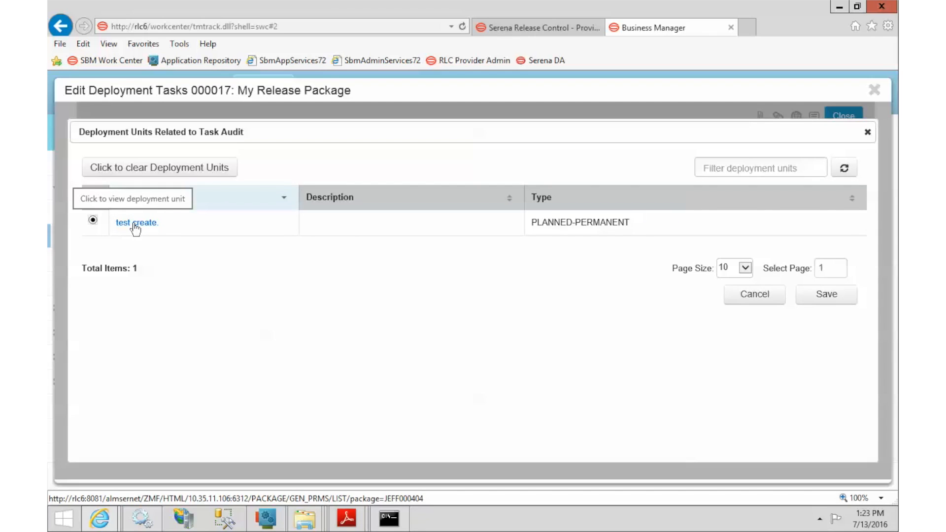
pyautogui.click(827, 296)
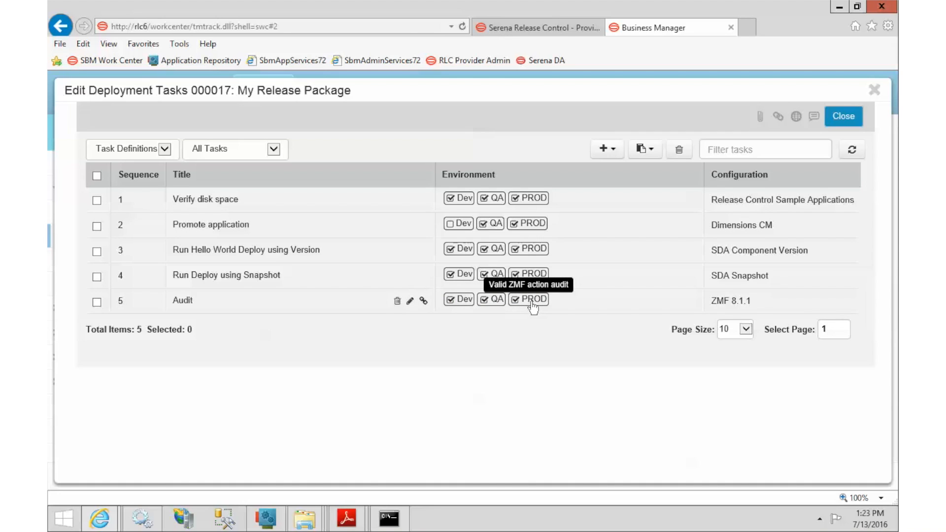
pyautogui.click(843, 118)
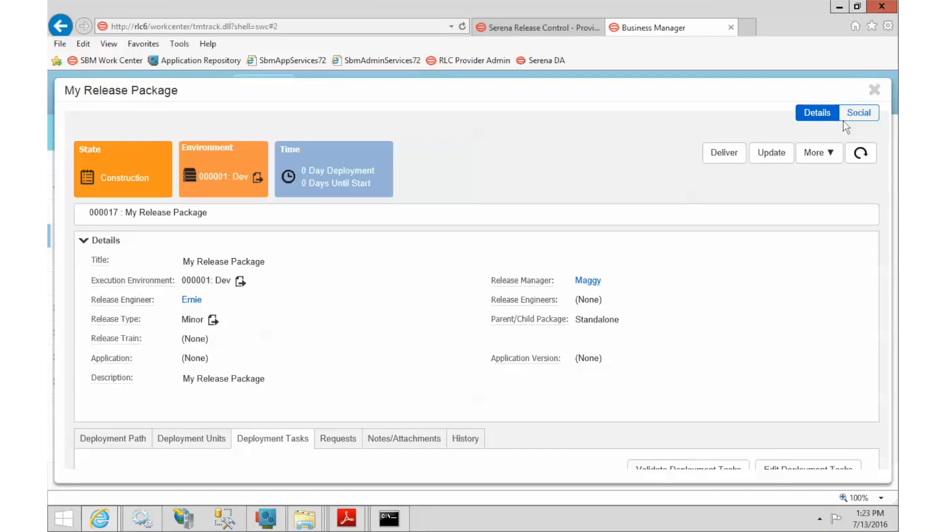
pyautogui.scroll(-2, 855, 230)
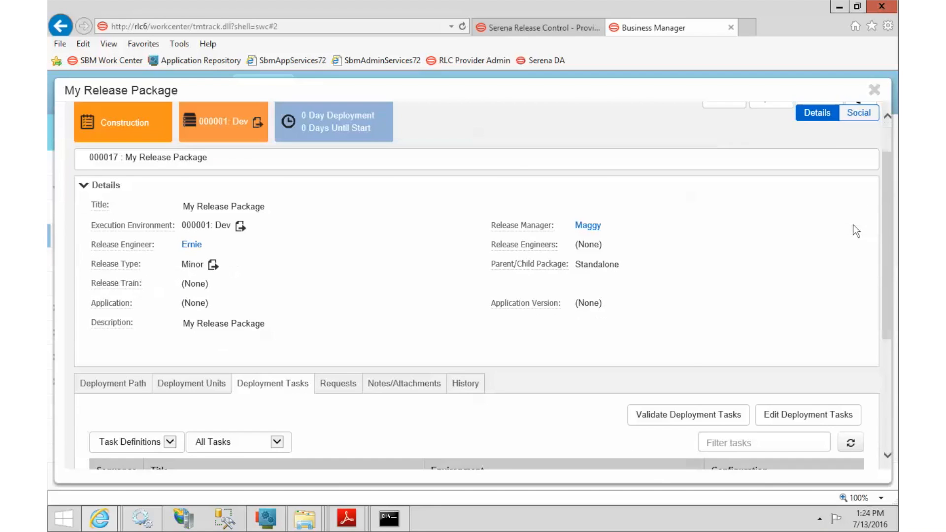
pyautogui.scroll(-3, 856, 231)
pyautogui.scroll(-4, 856, 231)
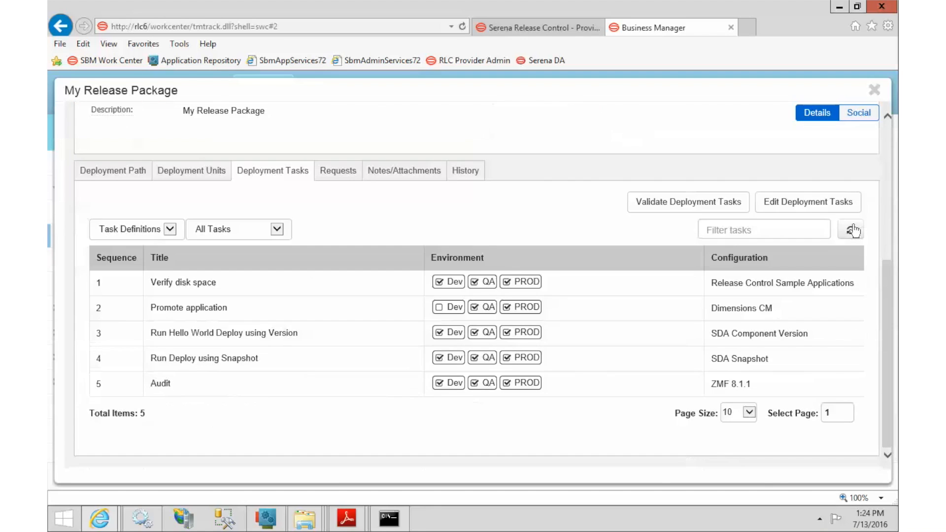